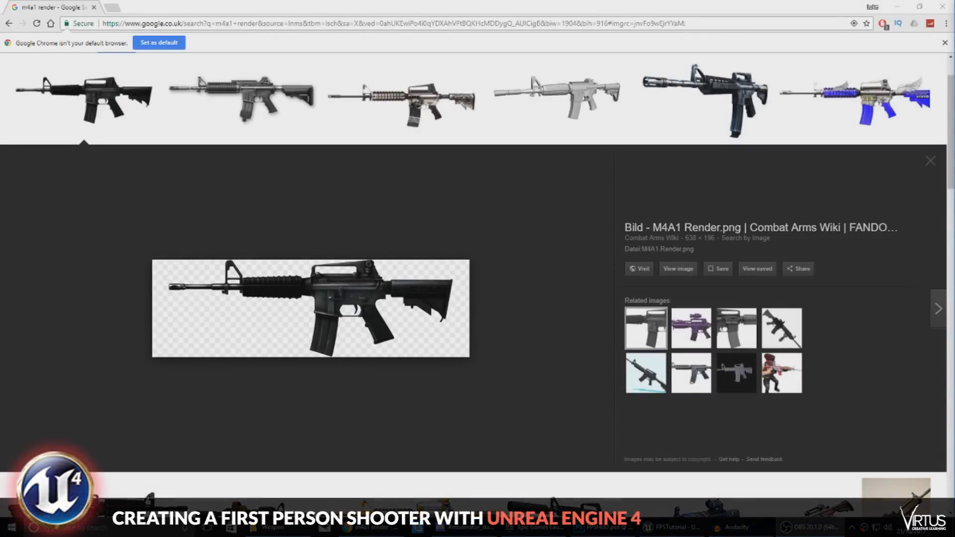
Browse the M4A1 render image results and open the selected rifle image at full size
scroll(472, 380, "down", 3)
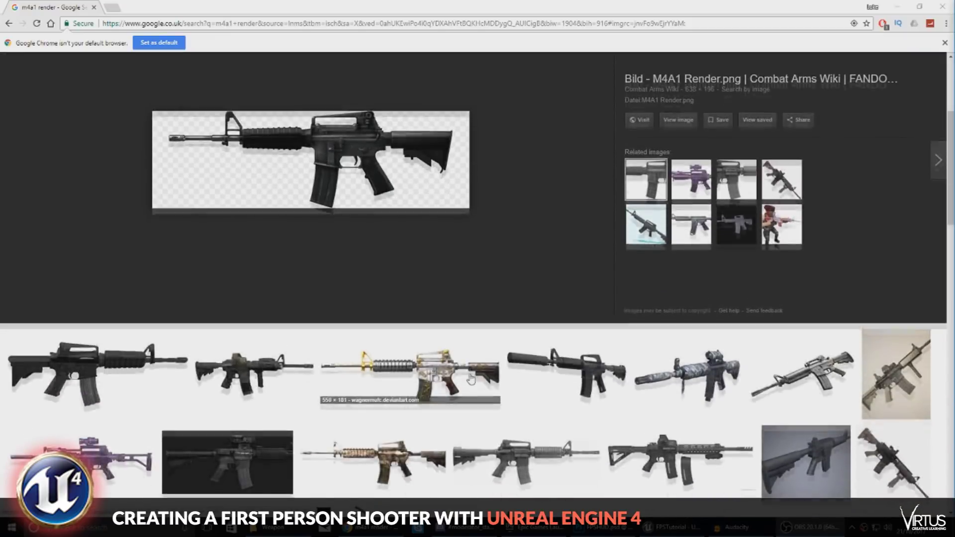
scroll(467, 378, "up", 3)
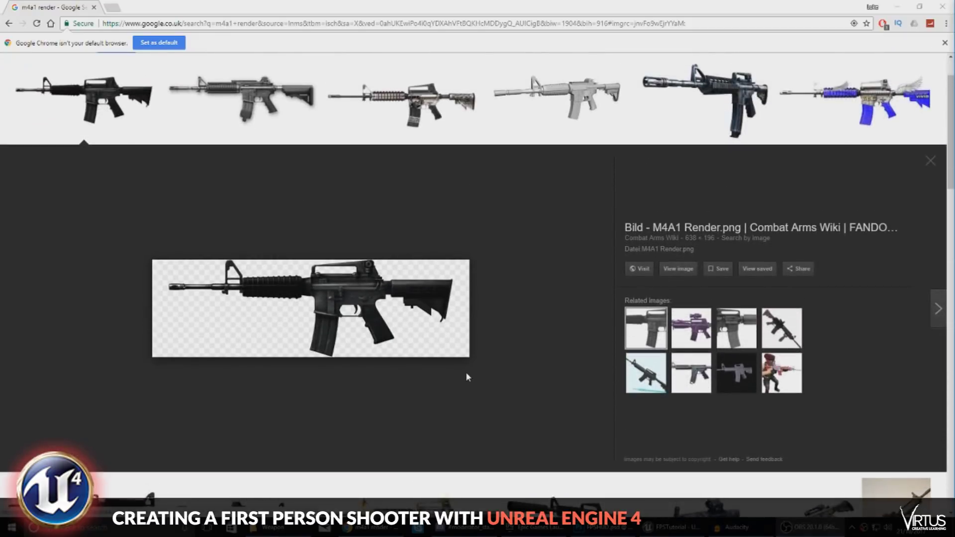
left_click(678, 269)
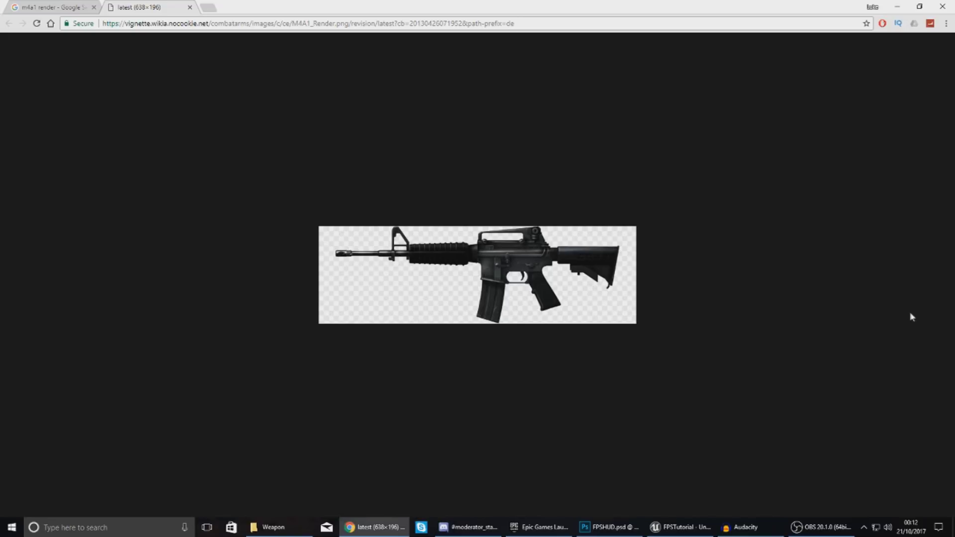
Switch to the Unreal Editor and play-test the level with the current rifle, moving around the arena before ending the session
key("alt+Tab")
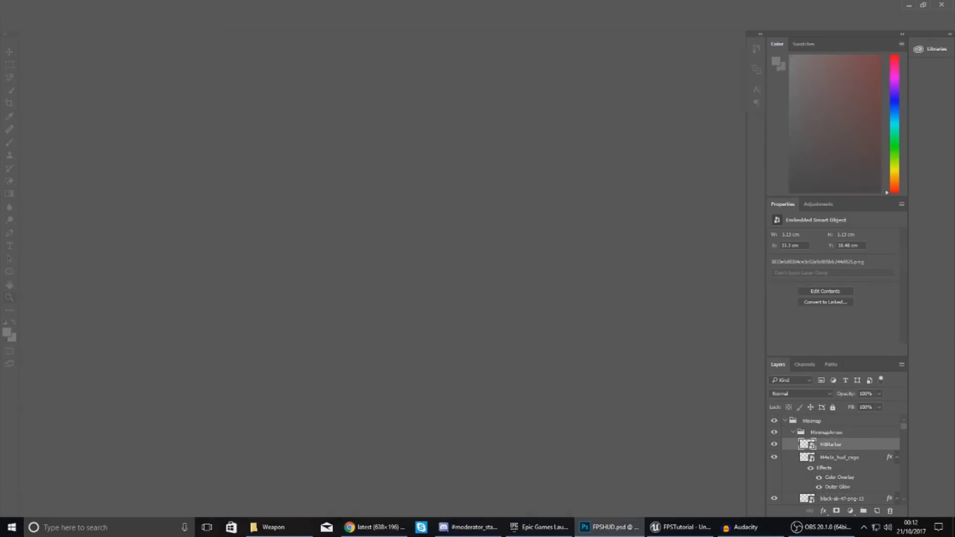
key("alt+Tab")
left_click(499, 45)
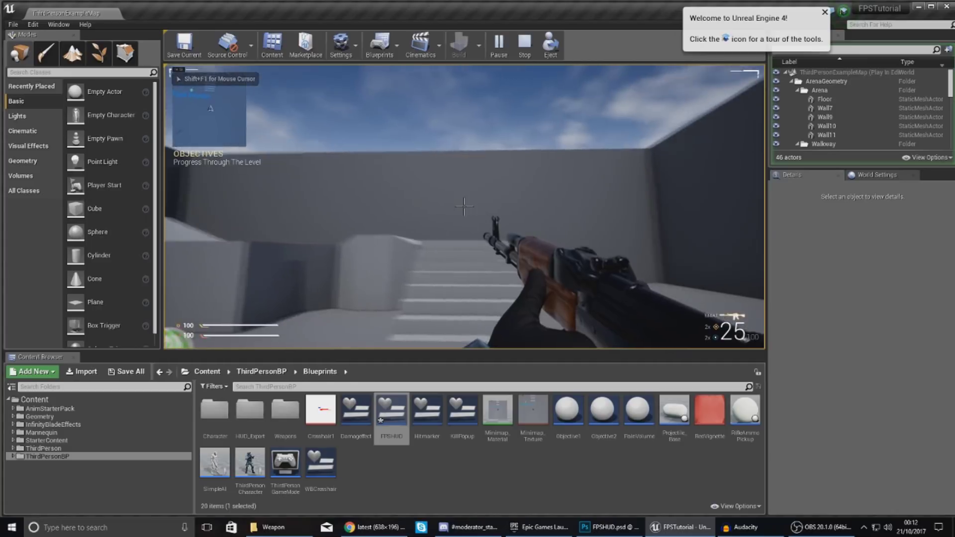
key("1")
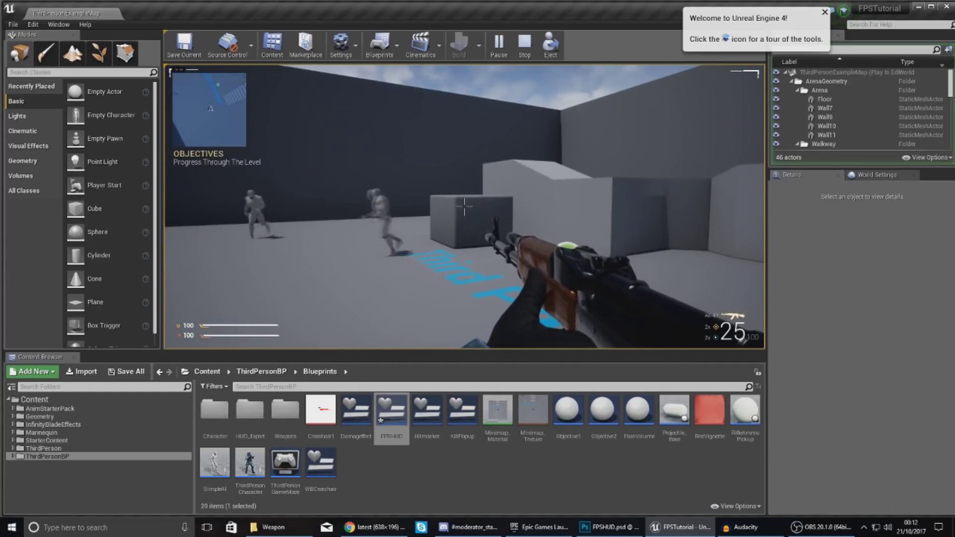
key("w")
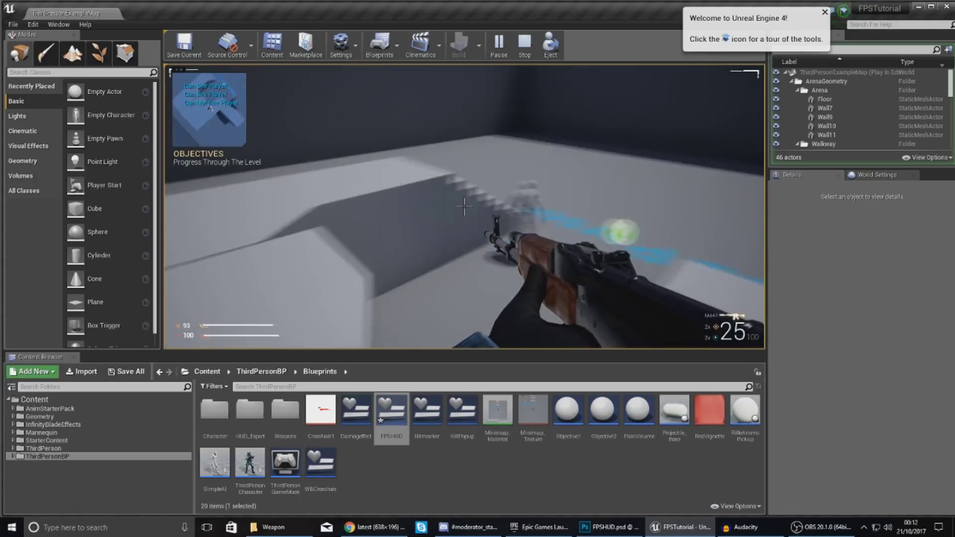
key("w")
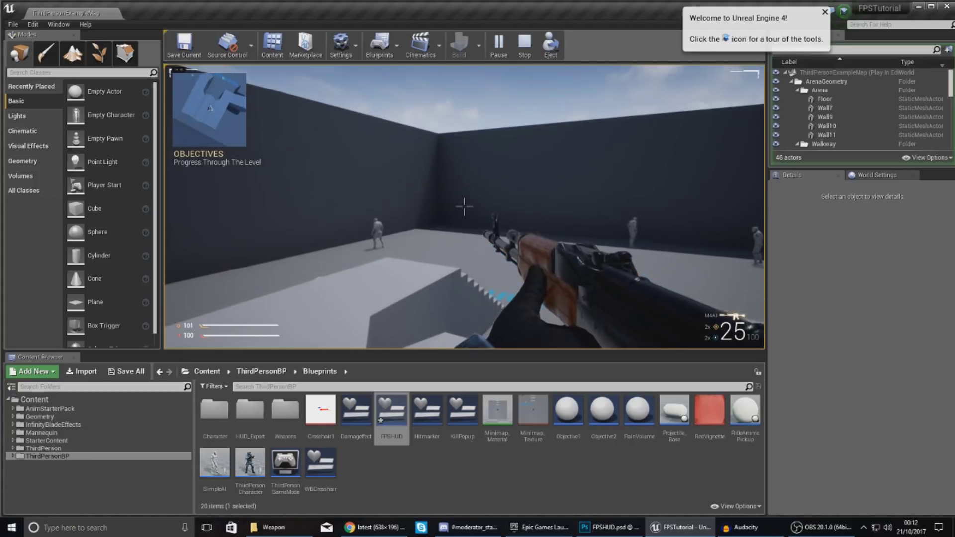
key("Escape")
Switch to the Weapon folder in File Explorer and check the M4A1 model and M4A1_Diffuse texture files
left_click(268, 527)
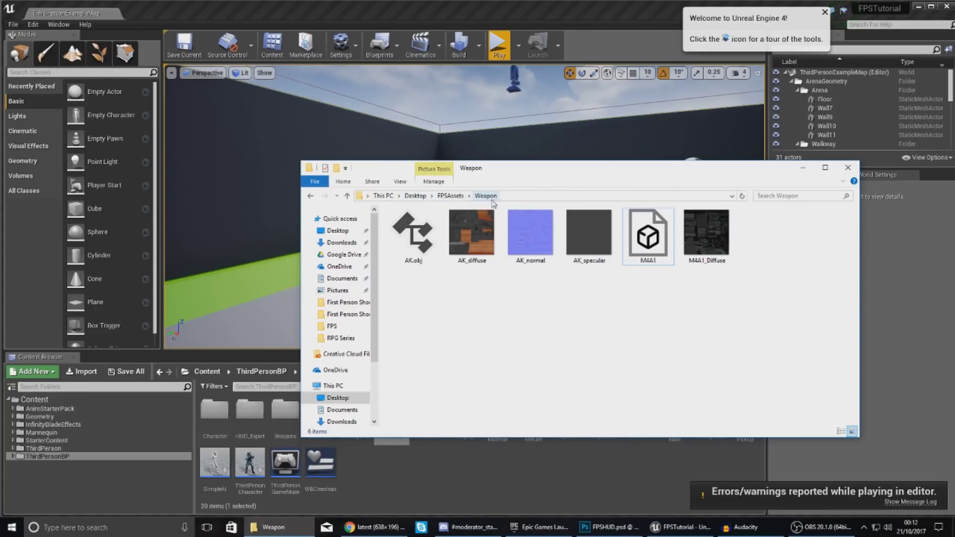
left_click(716, 256)
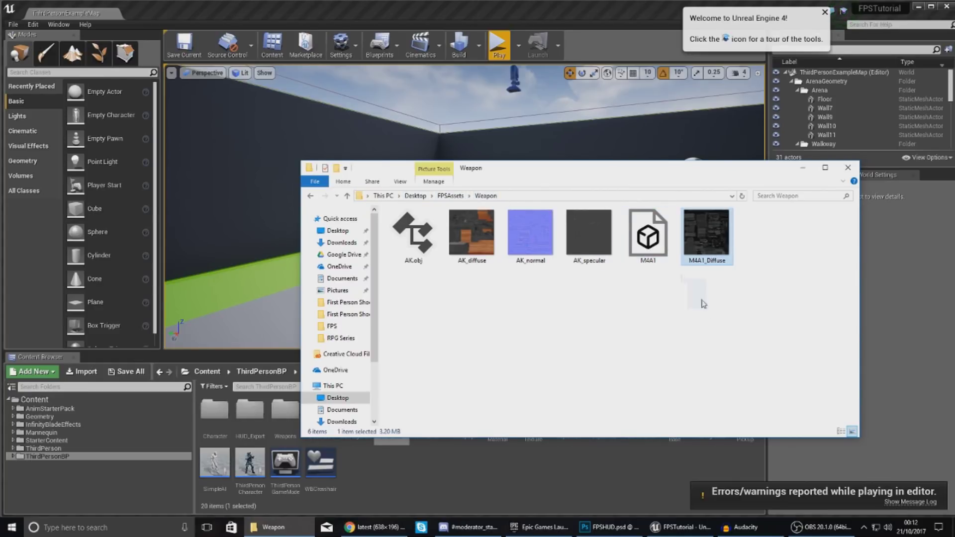
left_click_drag(702, 301, 637, 239)
left_click(652, 274)
left_click(649, 261)
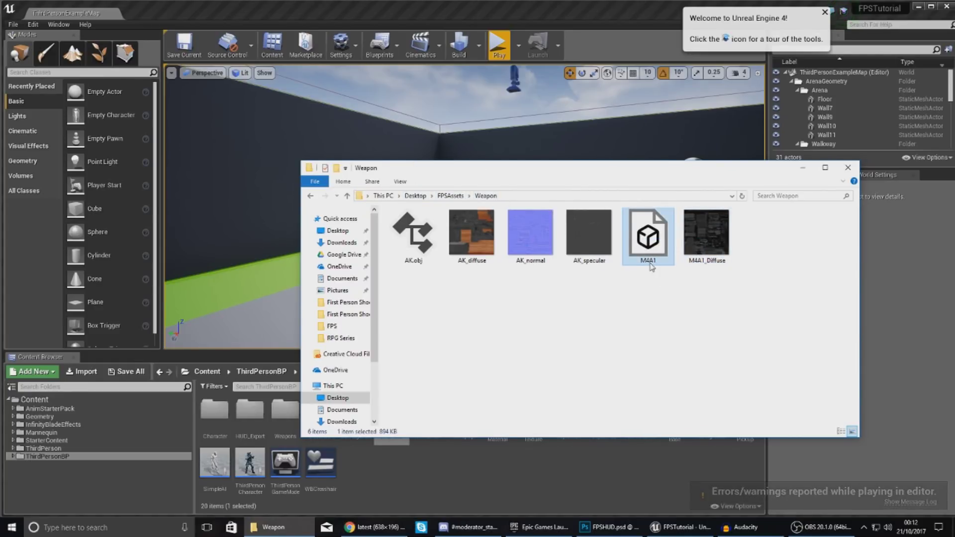
left_click(707, 263)
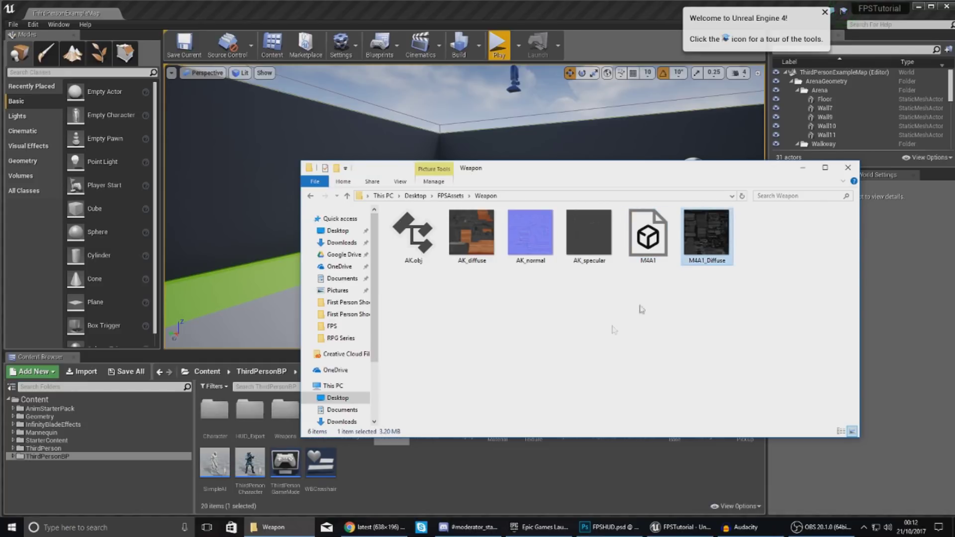
Create a folder named M4A1 inside the project's Weapons folder and open it
double_click(283, 431)
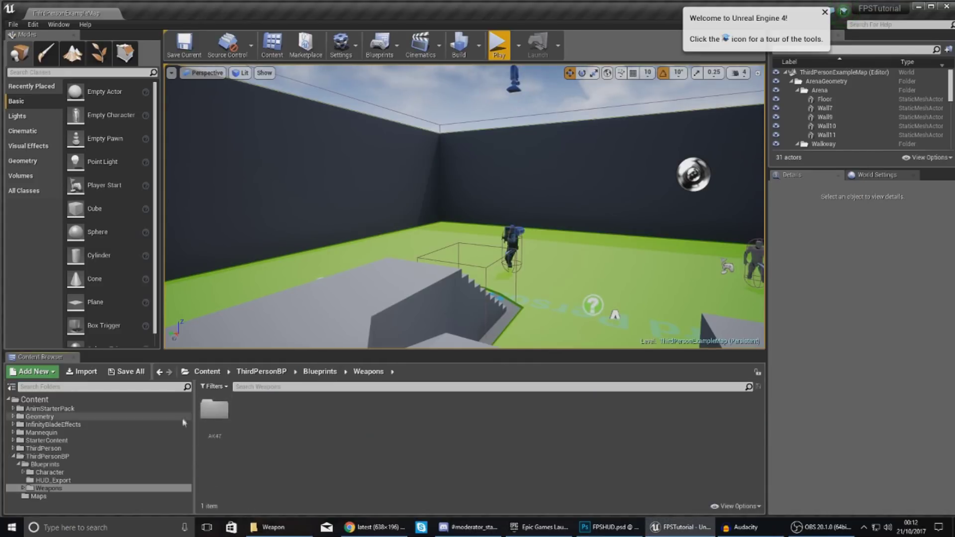
right_click(277, 436)
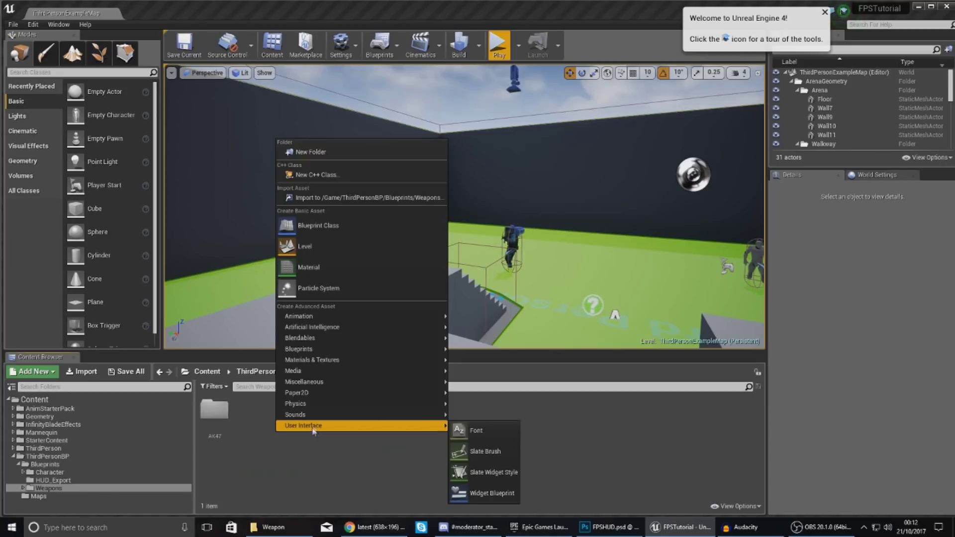
left_click(309, 152)
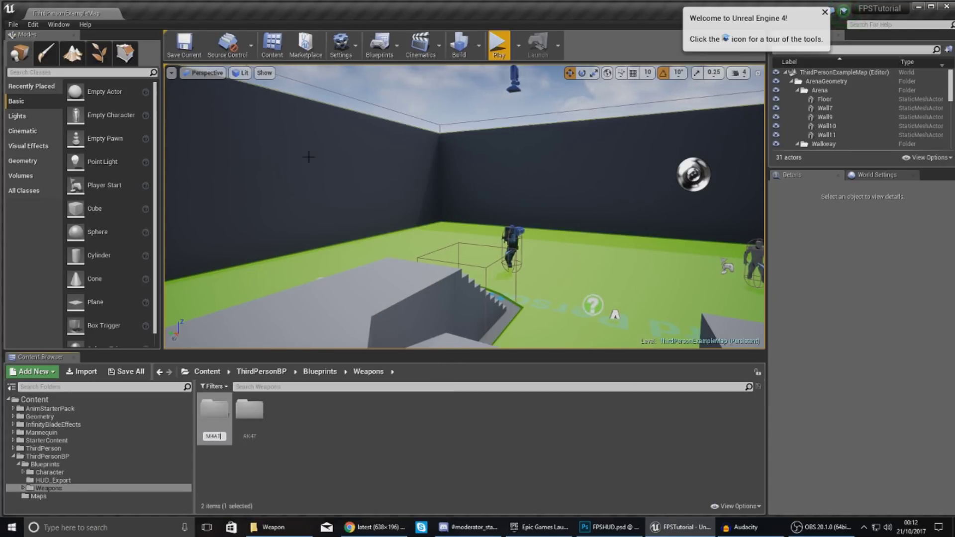
key("Return")
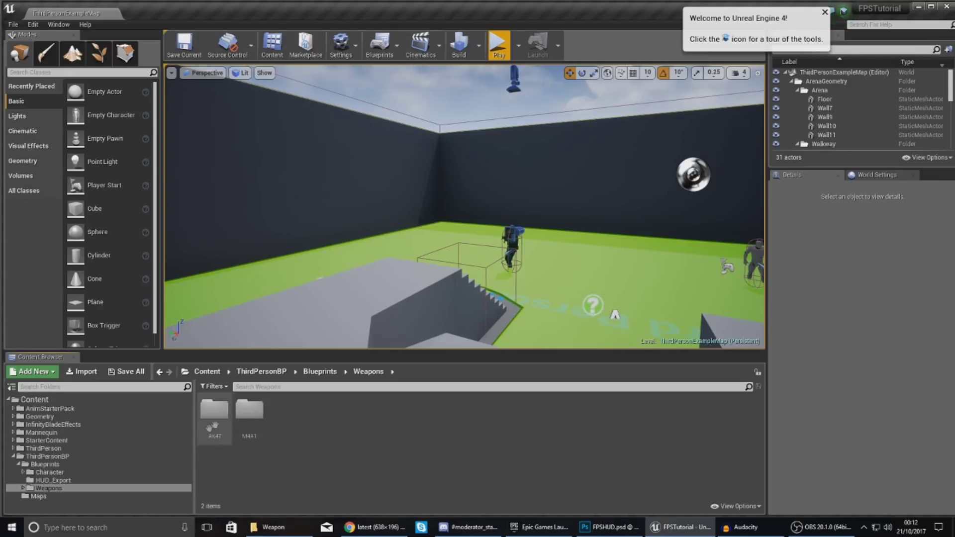
double_click(251, 423)
Import the M4A1 model and M4A1_Diffuse texture from the Weapon folder into the M4A1 folder, with Skeletal Mesh enabled
left_click(291, 522)
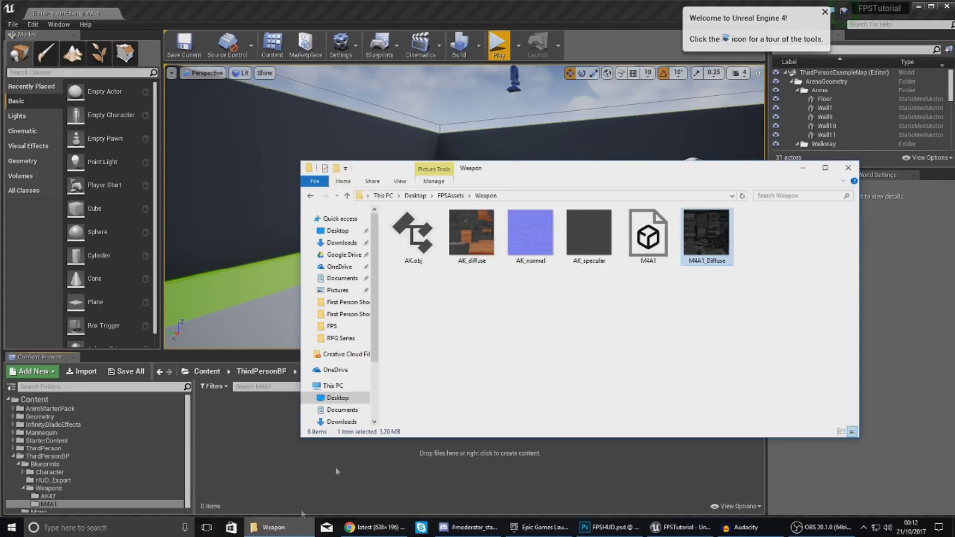
left_click_drag(726, 289, 512, 477)
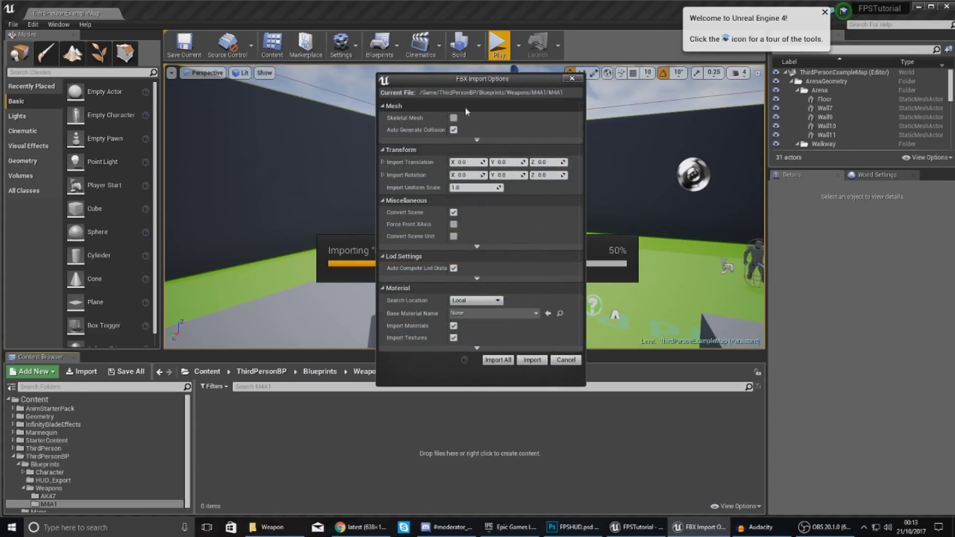
left_click(453, 117)
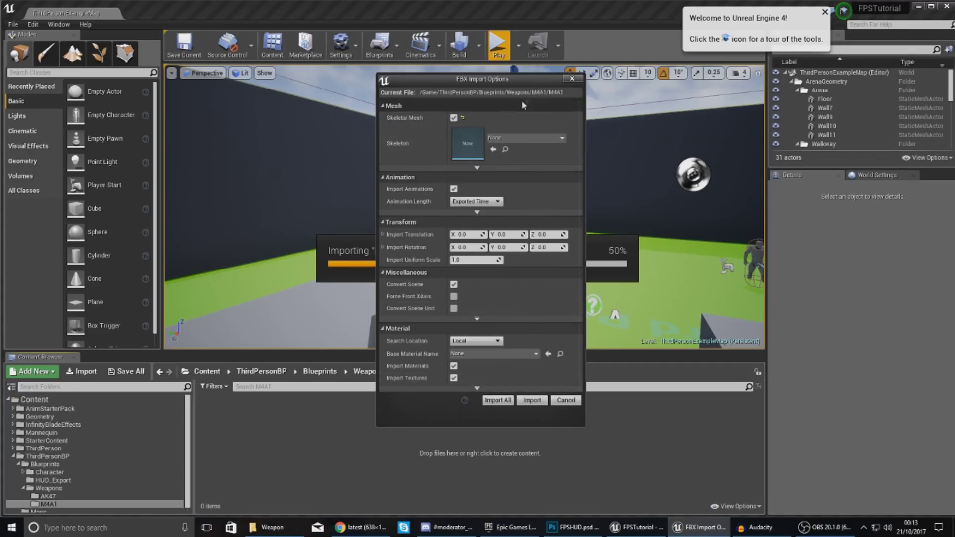
left_click(497, 401)
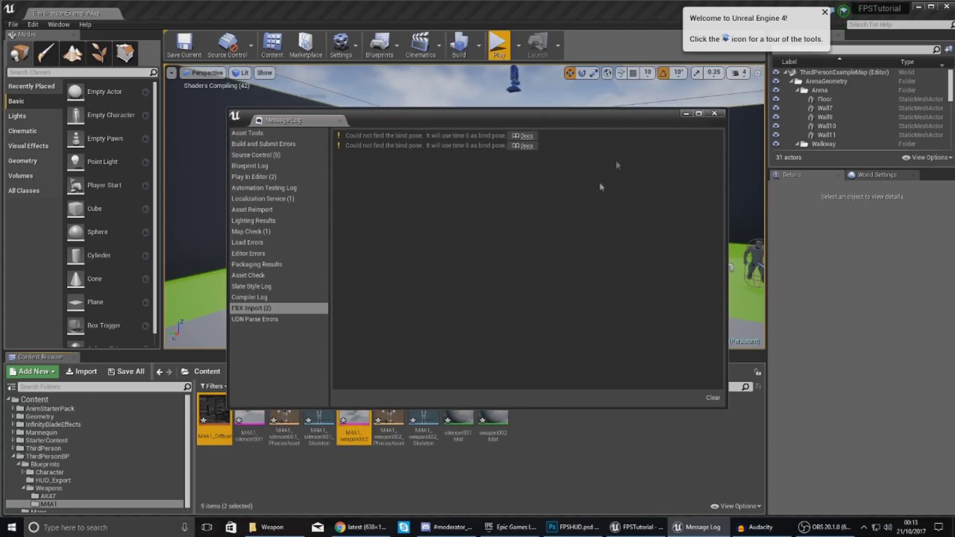
left_click(713, 114)
Inspect the imported M4A1_weapon002 skeletal mesh up close and from a distance, and close its editor
left_click(260, 416)
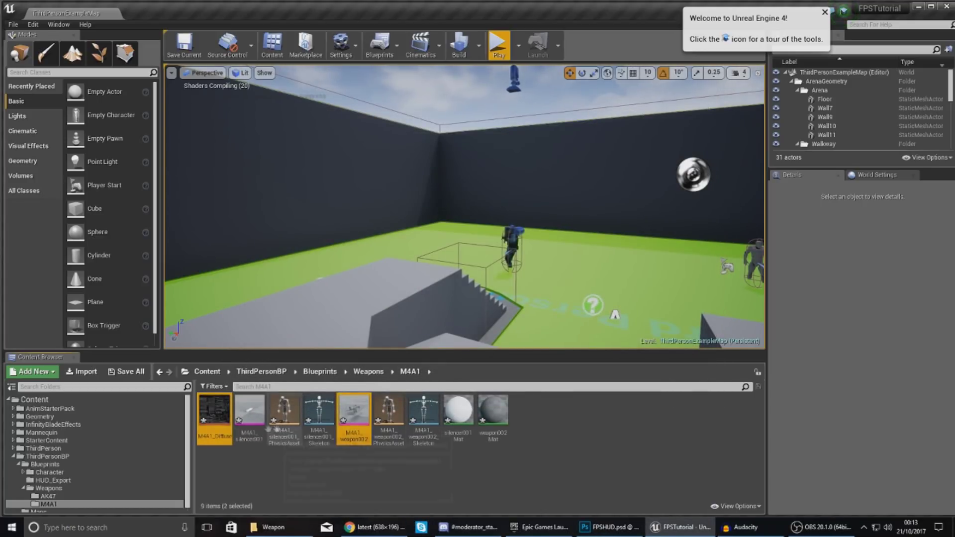
double_click(355, 413)
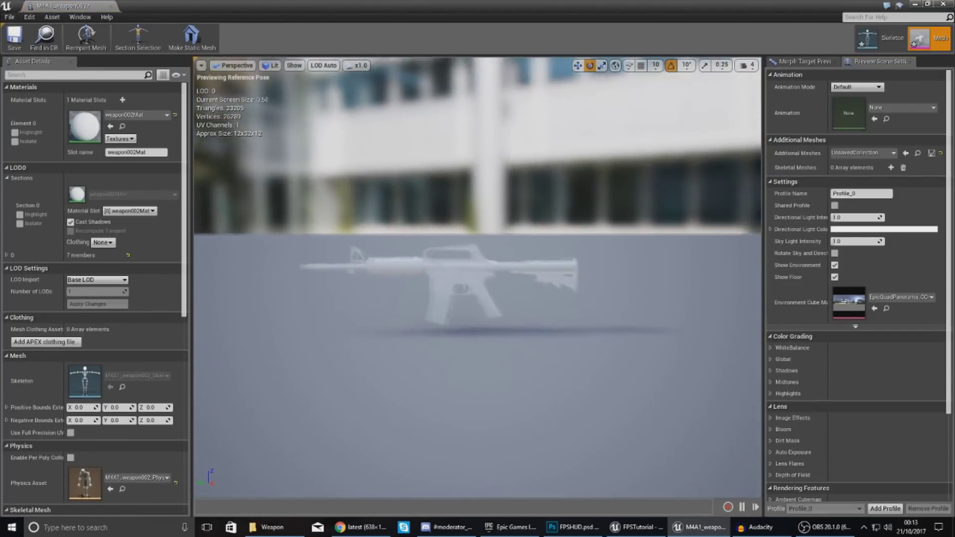
scroll(477, 277, "up", 6)
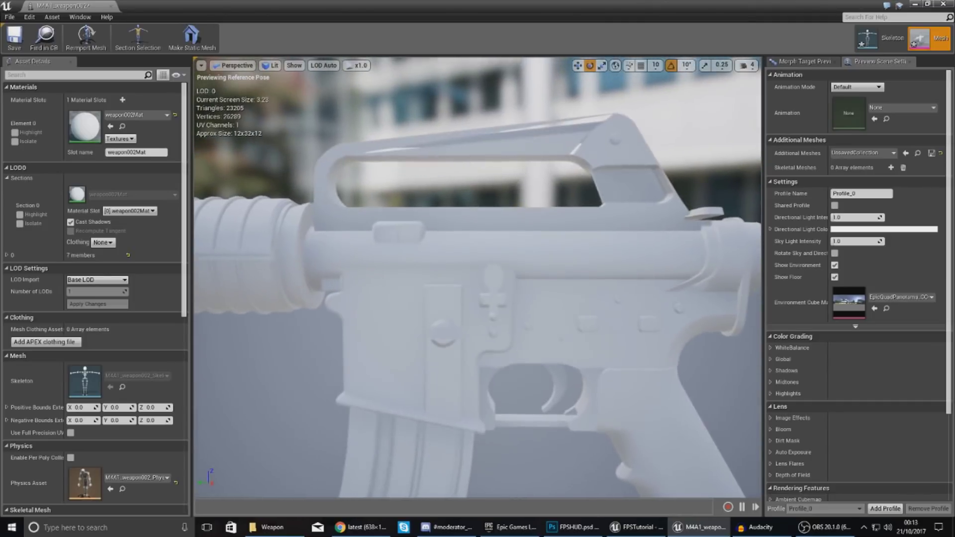
scroll(477, 277, "down", 5)
scroll(477, 277, "up", 2)
scroll(478, 277, "up", 5)
scroll(477, 277, "down", 6)
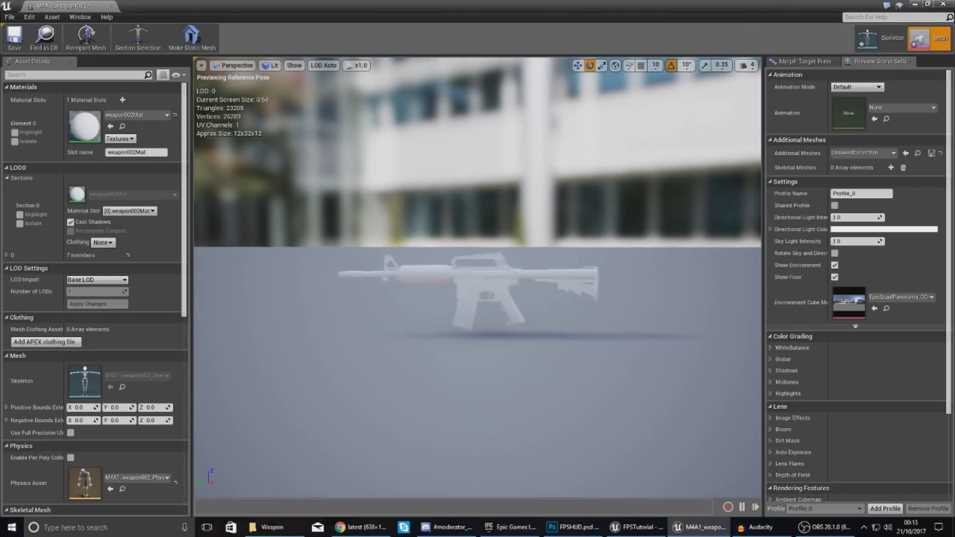
right_click_drag(477, 277, 418, 277)
scroll(477, 277, "up", 3)
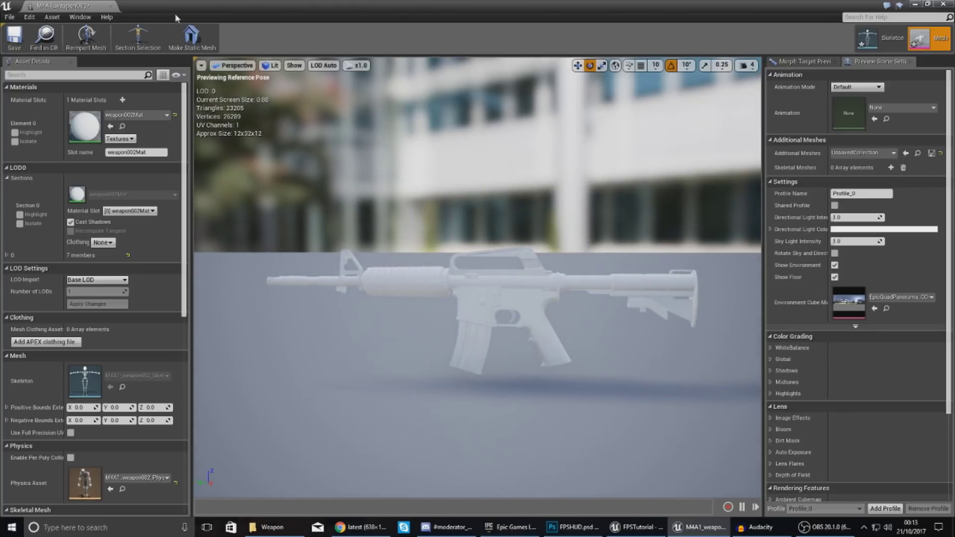
left_click(111, 6)
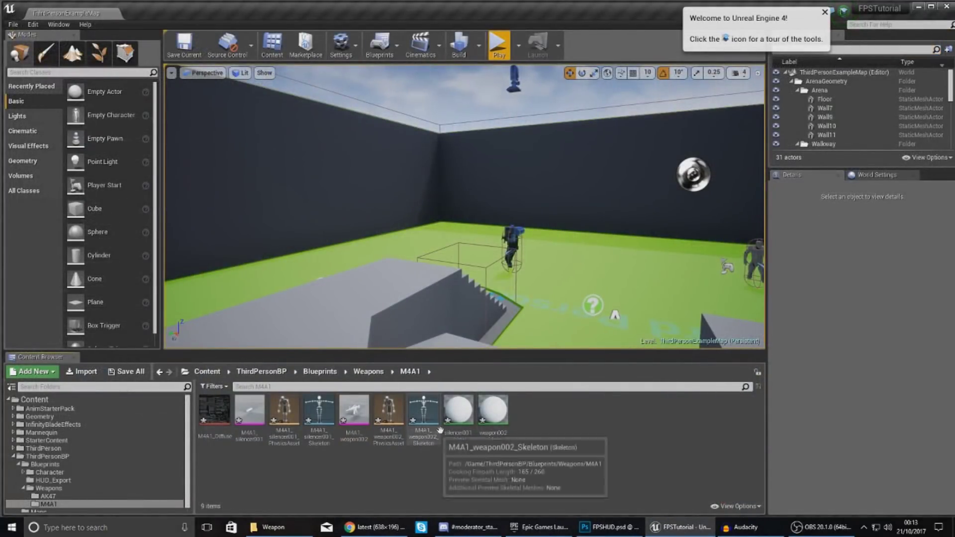
Create a material from the M4A1_Diffuse texture, open it, and move its Texture Sample node farther from the material output node
left_click(222, 412)
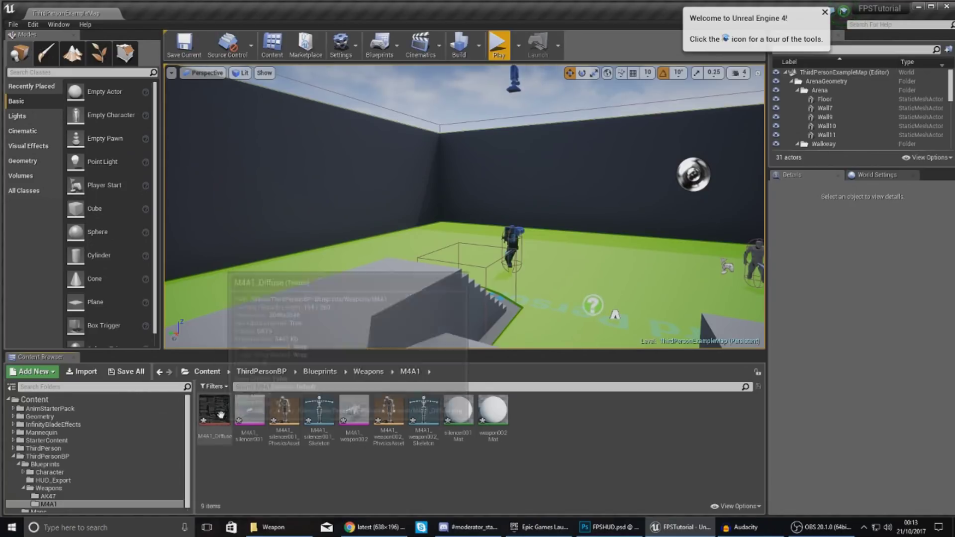
right_click(222, 413)
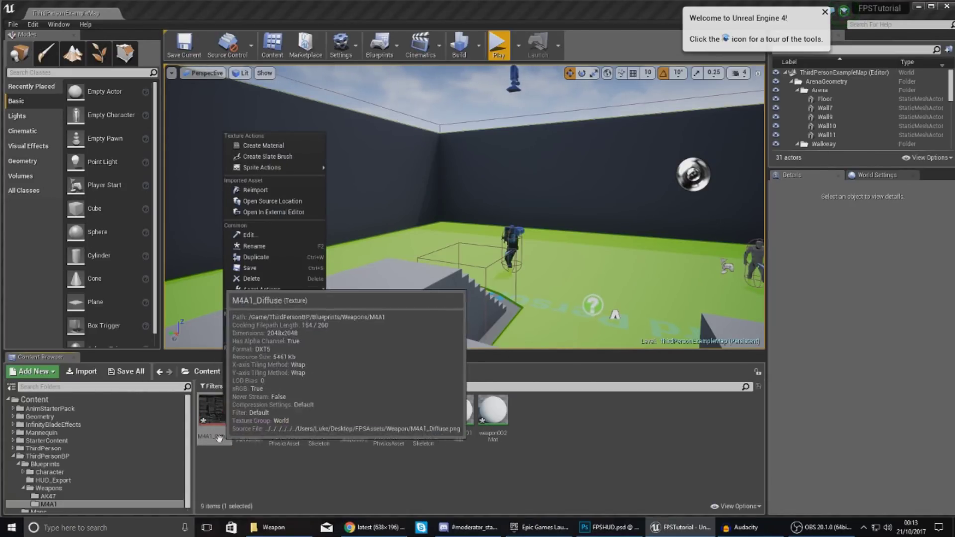
left_click(263, 146)
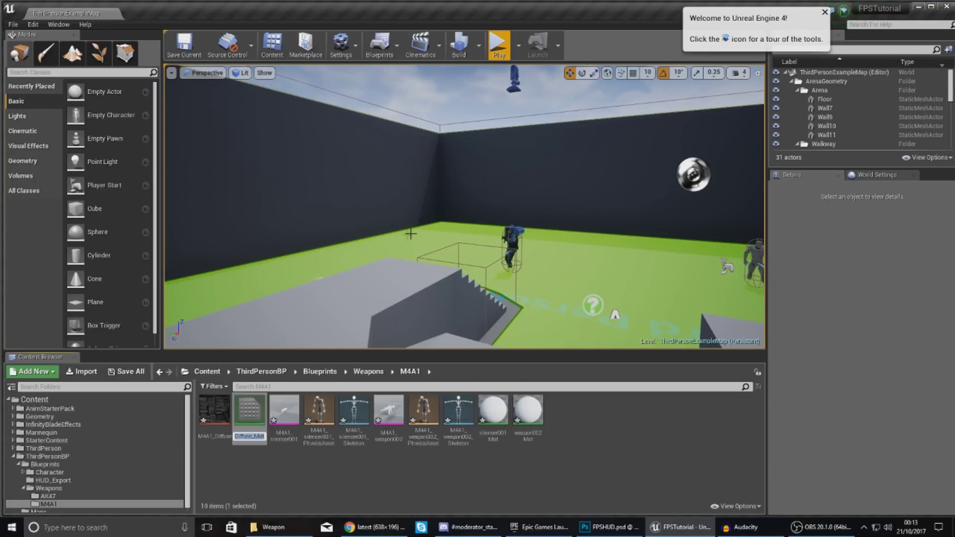
key("Return")
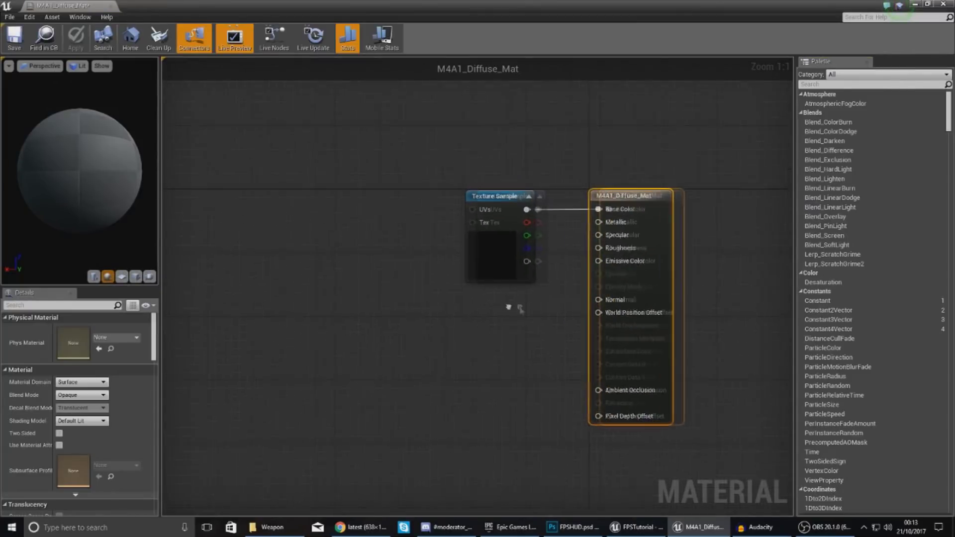
left_click_drag(506, 281, 236, 210)
left_click(347, 244)
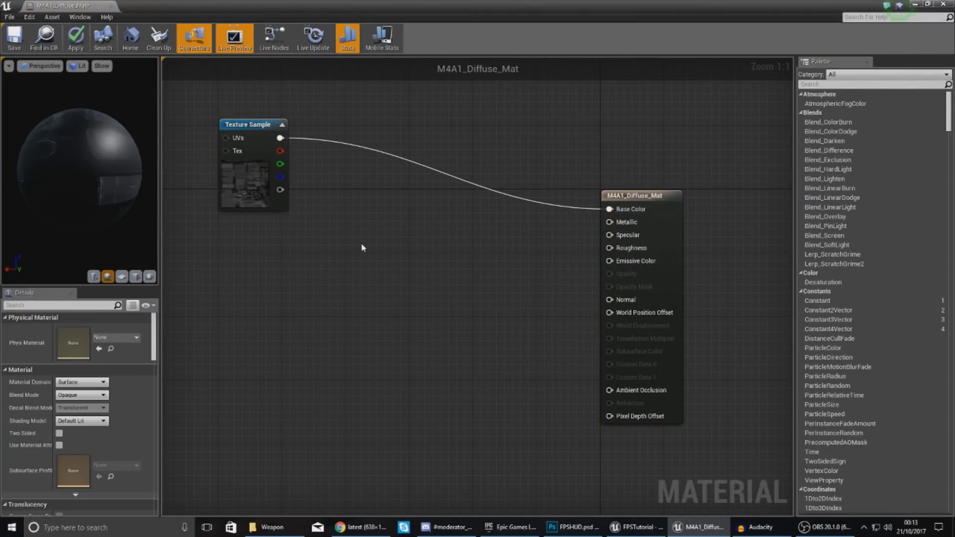
Add a Constant node to the material graph and connect it to the Metallic input
right_click(362, 243)
left_click(366, 286)
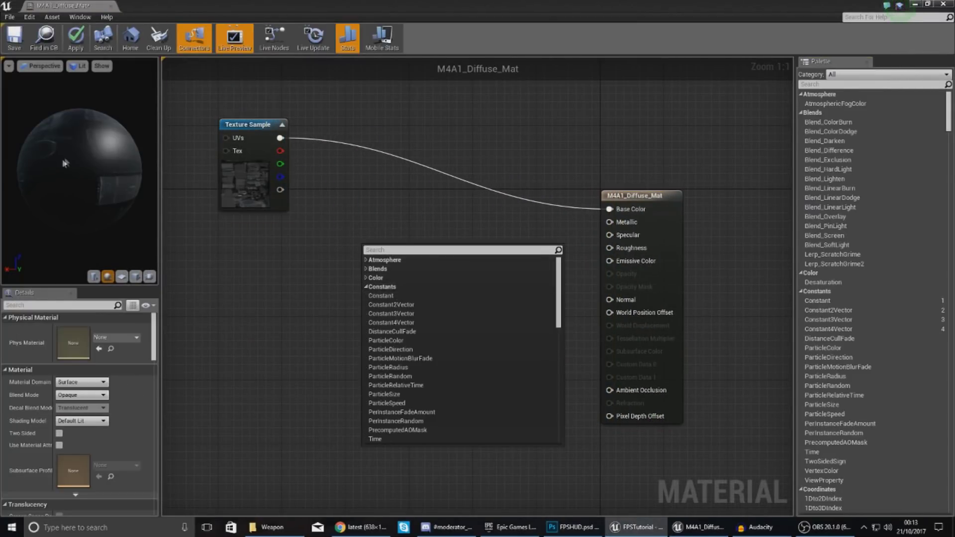
left_click_drag(63, 159, 88, 145)
right_click(392, 248)
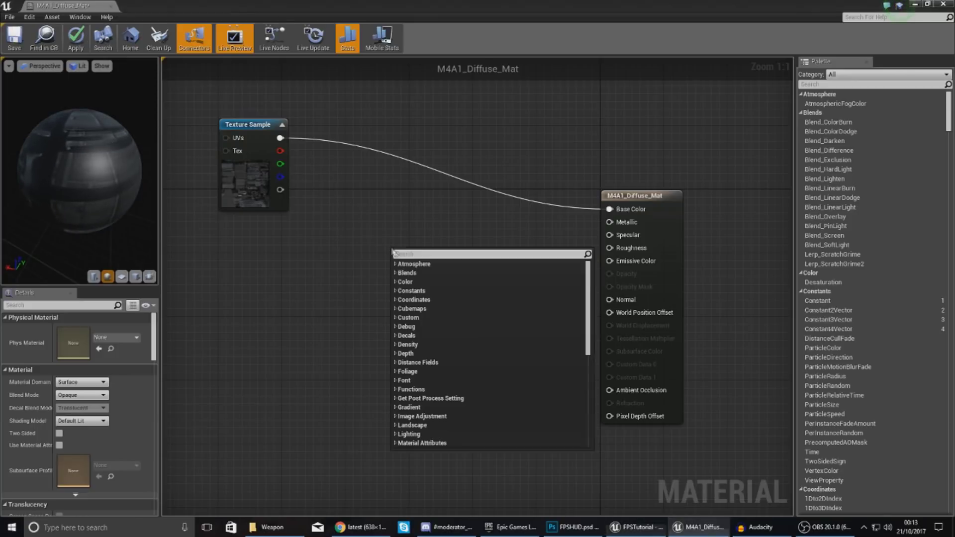
left_click(400, 292)
left_click(405, 303)
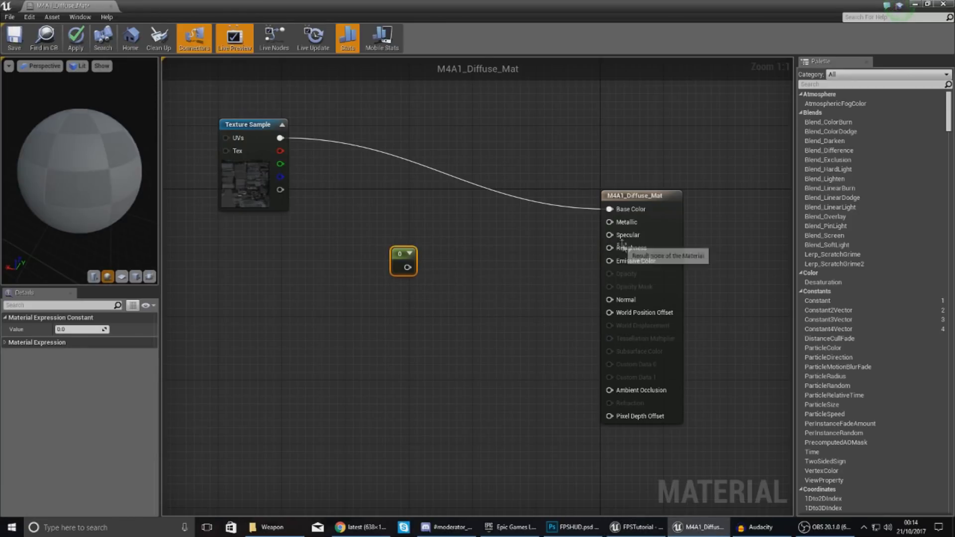
left_click_drag(609, 222, 409, 271)
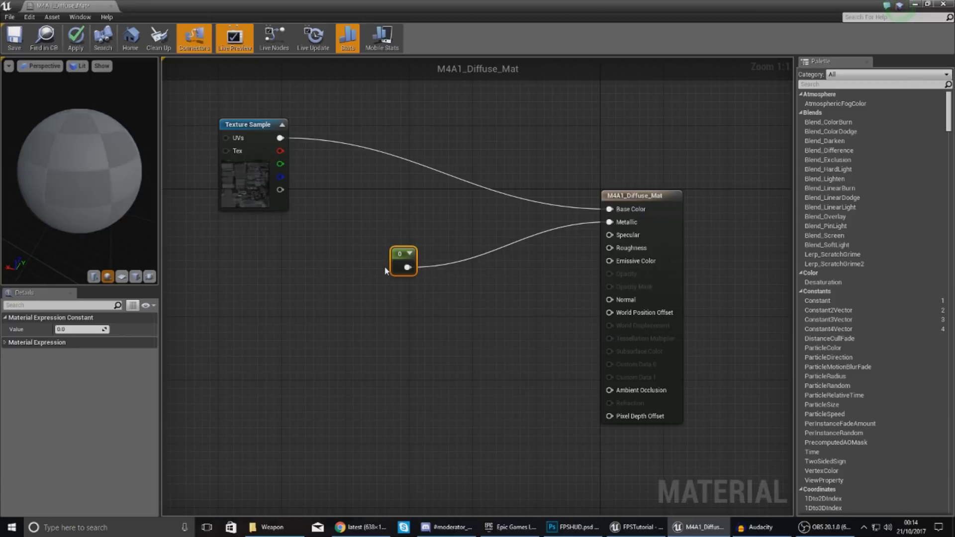
Set the Constant feeding Metallic to 1 and move its node closer to the Texture Sample node
left_click(75, 329)
type("1")
key("Return")
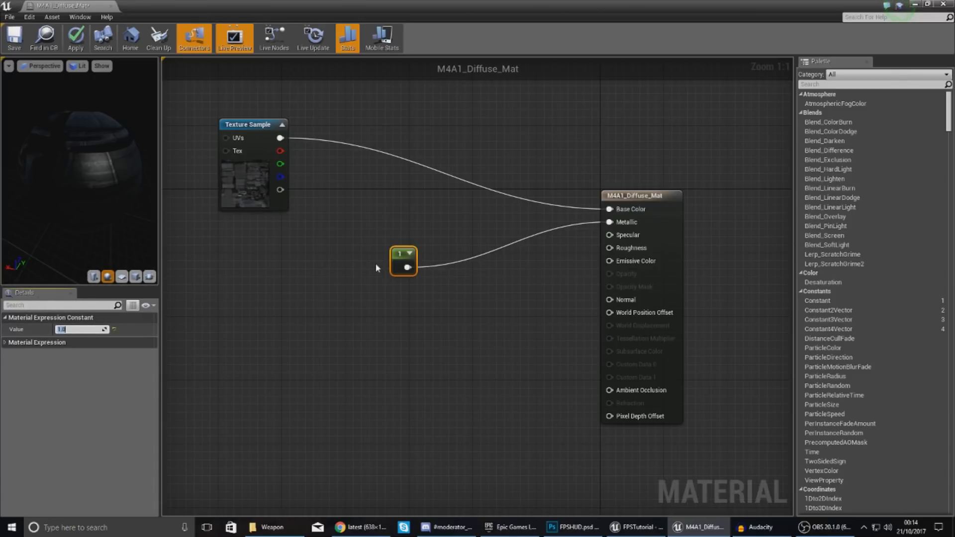
left_click_drag(143, 196, 145, 214)
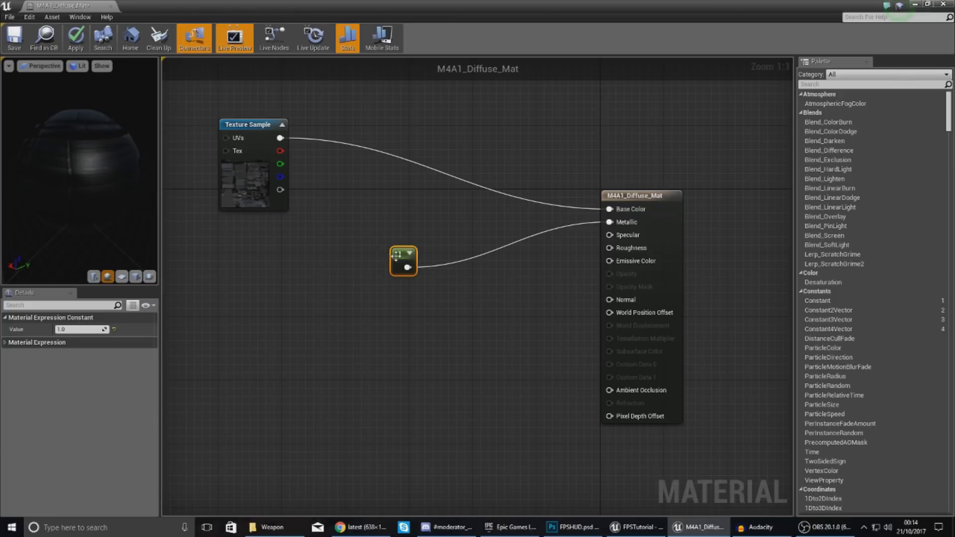
left_click_drag(396, 254, 352, 213)
Add a second Constant node to the material graph and connect it to the Roughness input
left_click(403, 262)
right_click(403, 262)
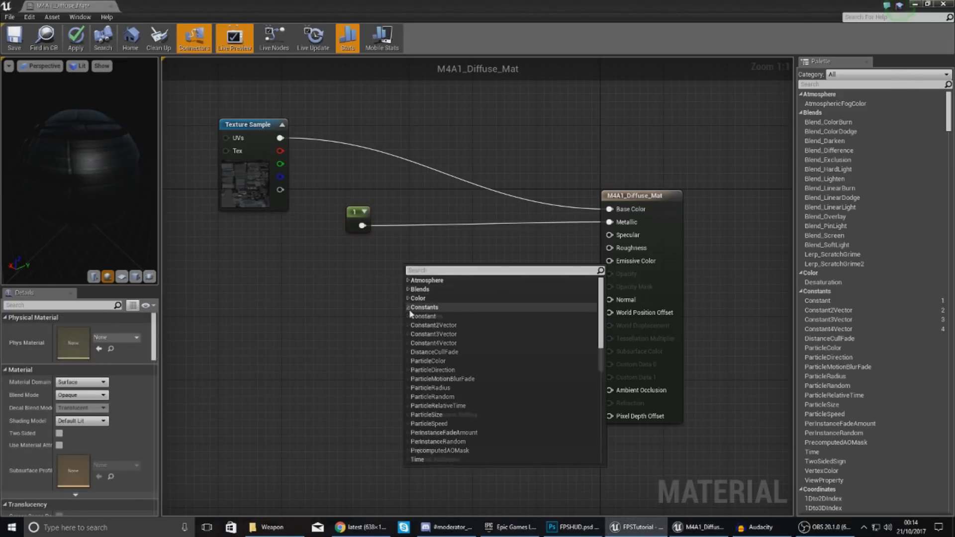
left_click(423, 316)
left_click_drag(609, 248, 420, 284)
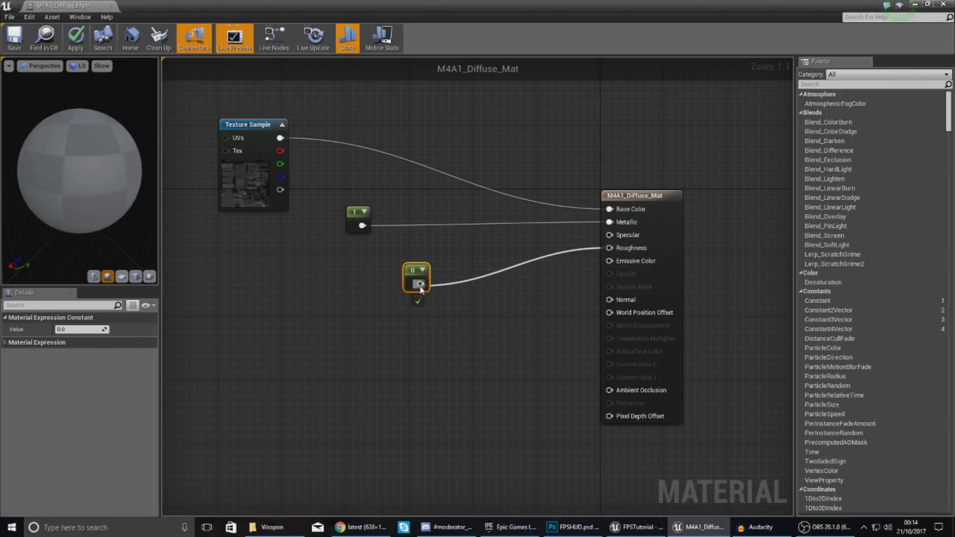
Set the Roughness constant to 0.2 and move its node below and left of the Metallic constant
left_click(71, 330)
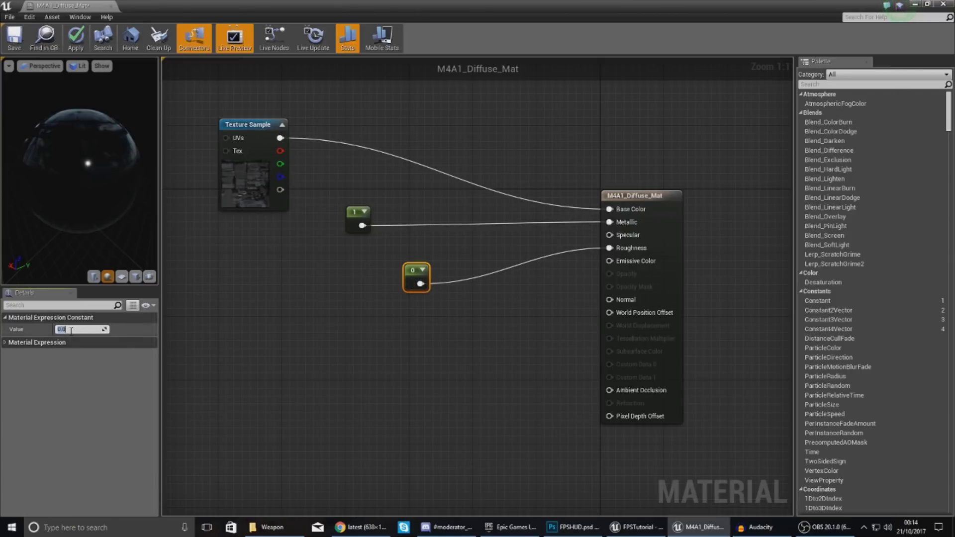
type("0.2")
key("Return")
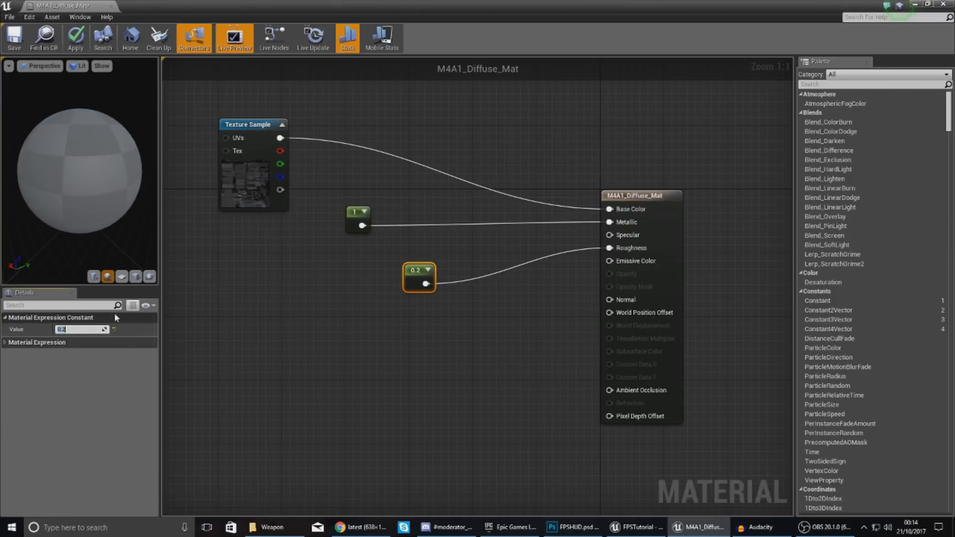
mouse_move(140, 185)
left_mouse_down()
mouse_move(60, 179)
mouse_move(78, 199)
mouse_move(134, 169)
left_mouse_up()
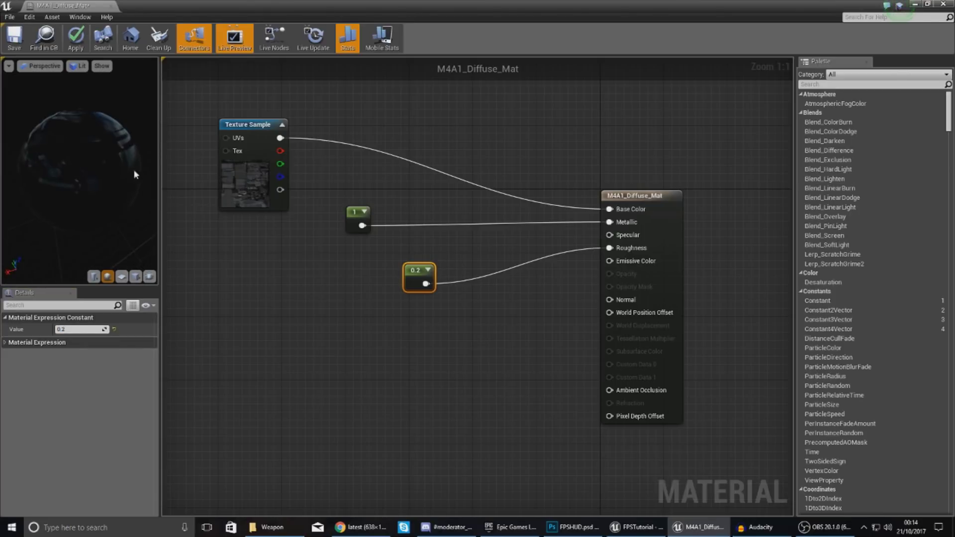
left_click(445, 317)
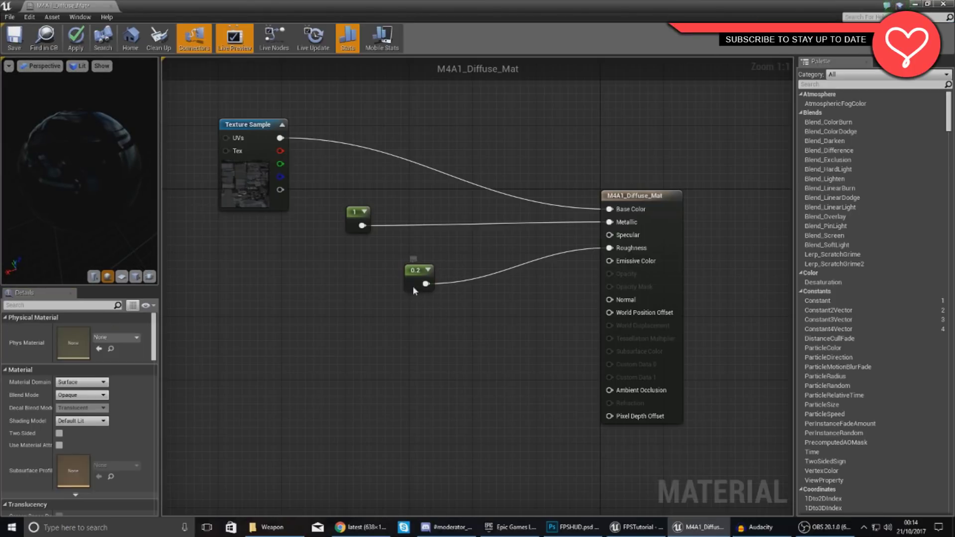
left_click_drag(413, 285, 306, 276)
right_click(359, 313)
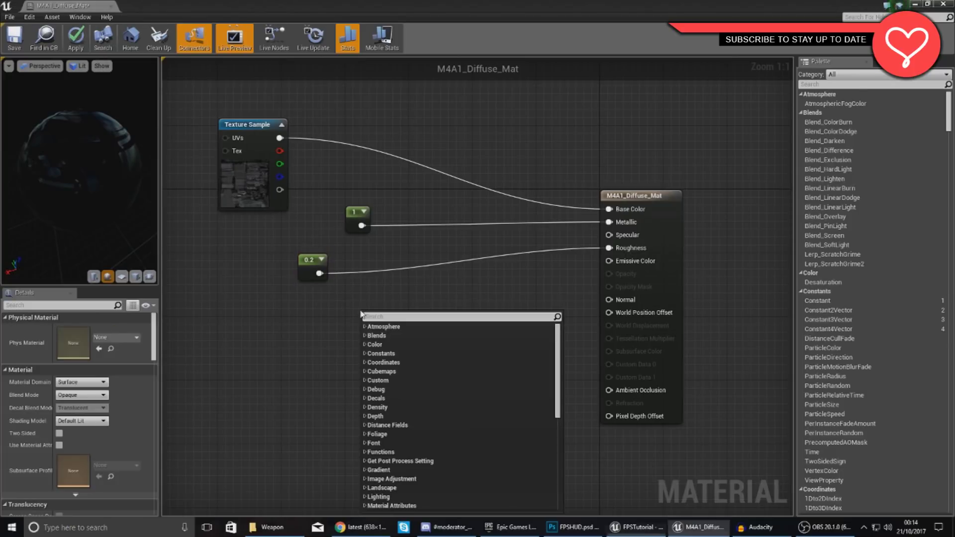
left_click(370, 354)
left_click(378, 363)
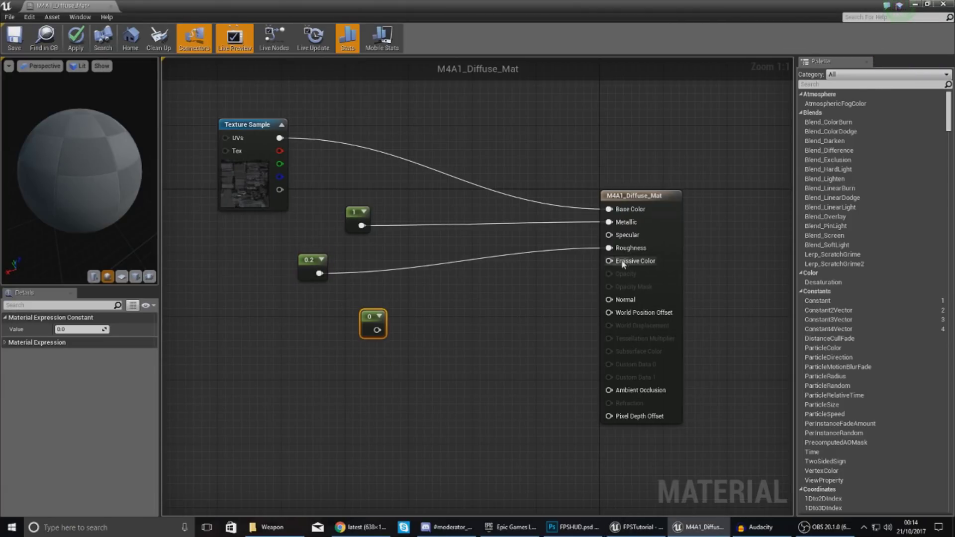
left_click_drag(609, 261, 377, 330)
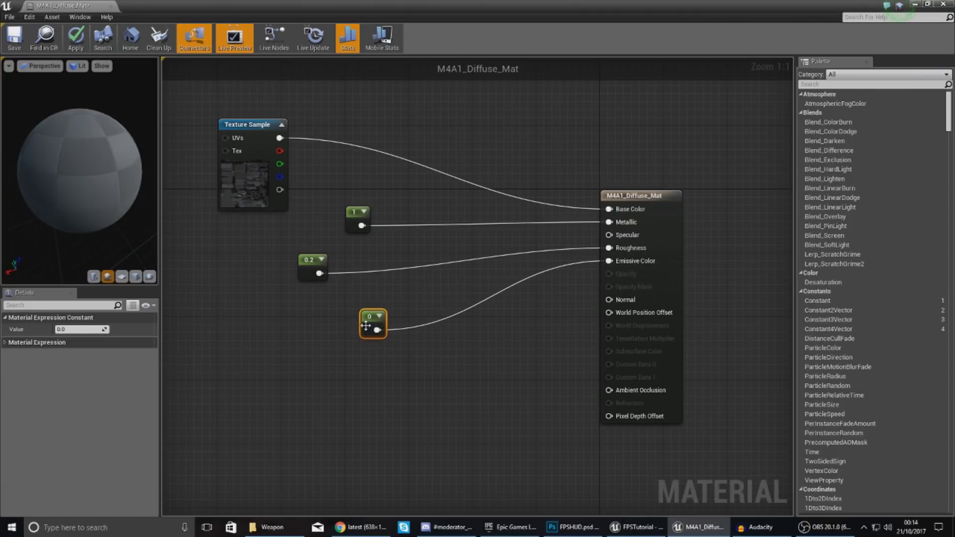
key("Delete")
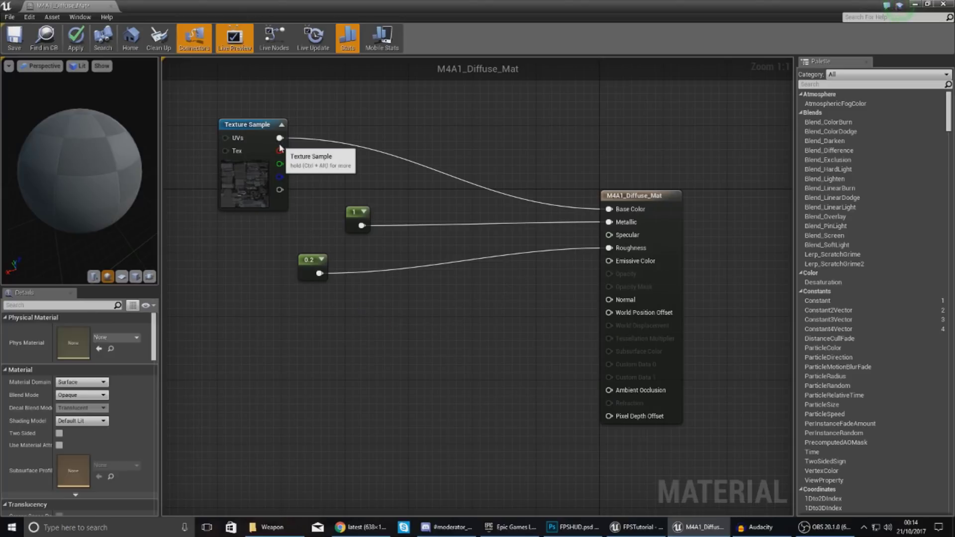
Connect the Texture Sample's color output to Emissive Color, then apply the material changes and close the material editor
left_click_drag(280, 150, 617, 261)
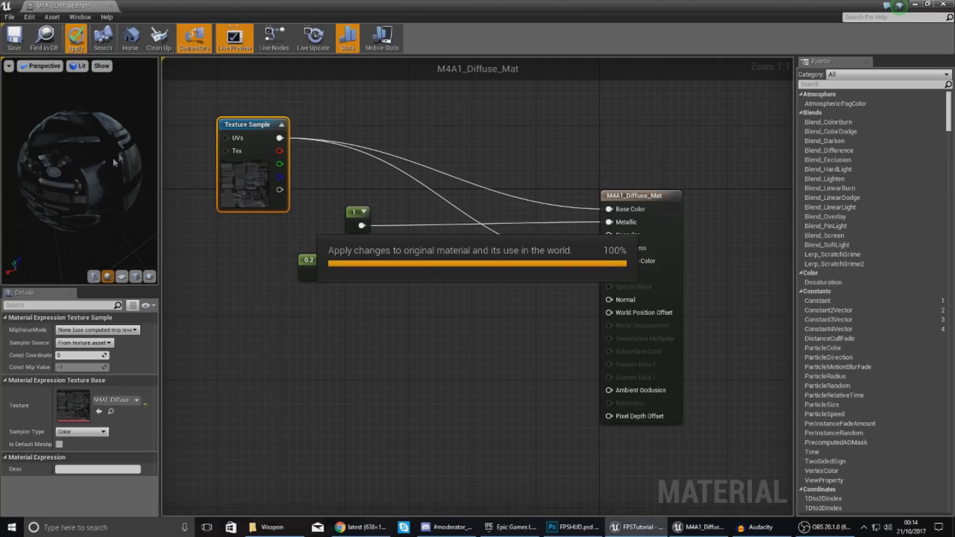
left_click_drag(114, 159, 52, 184)
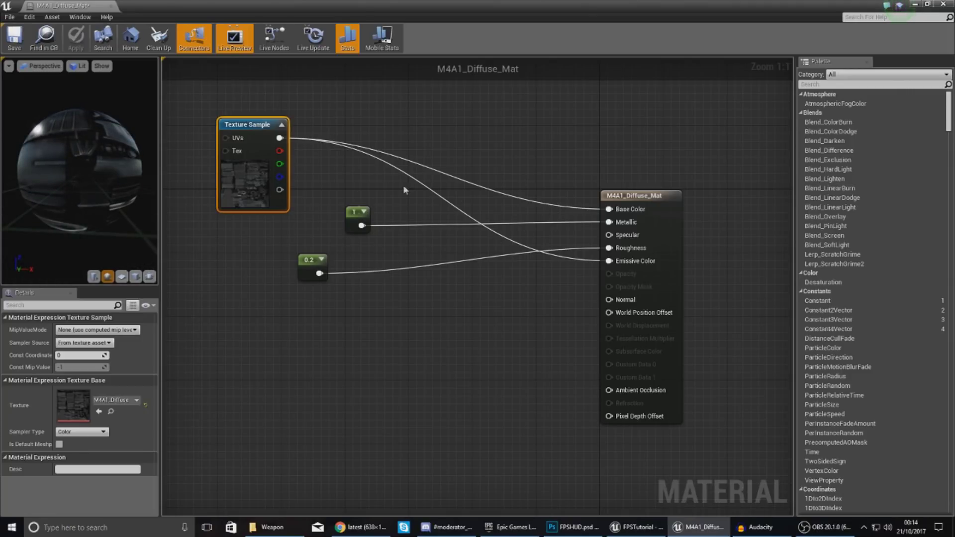
left_click_drag(65, 135, 65, 128)
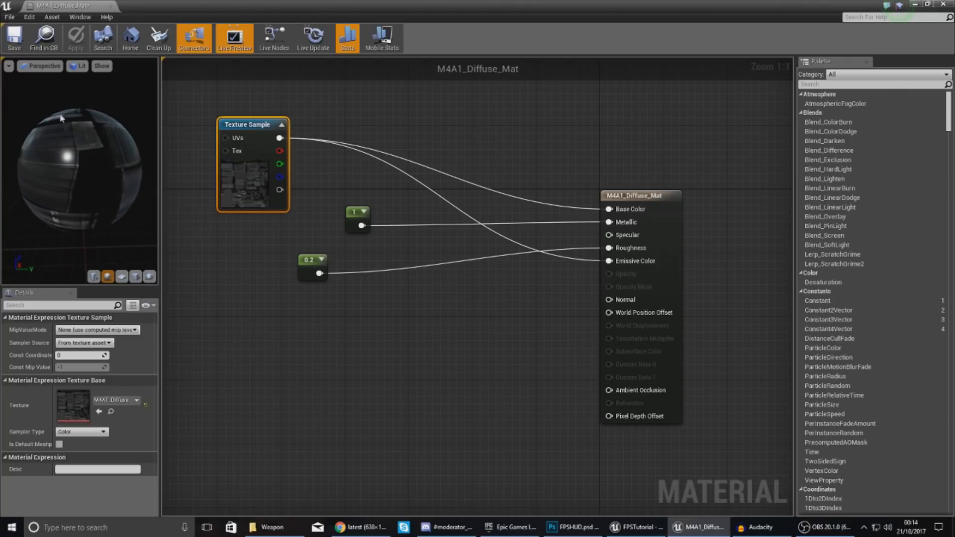
left_click(111, 7)
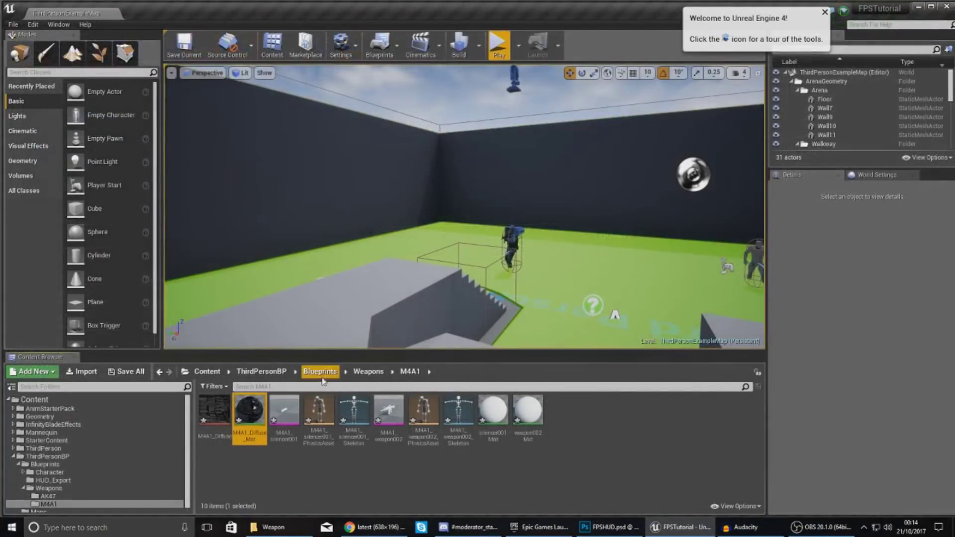
Assign the M4A1_Diffuse_Mat material to the material slot of the M4A1_weapon002 skeletal mesh
left_click(386, 414)
double_click(386, 414)
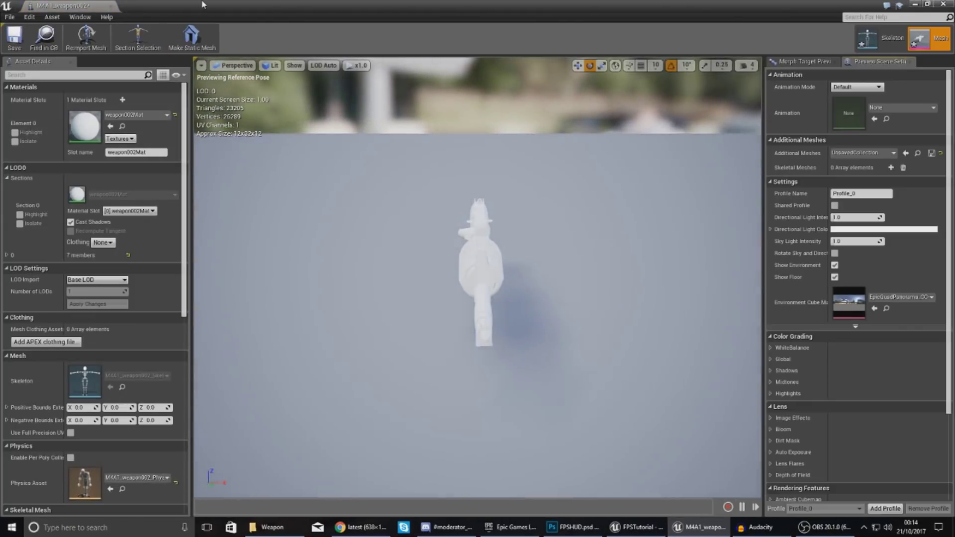
left_click_drag(203, 4, 437, 60)
left_click(255, 415)
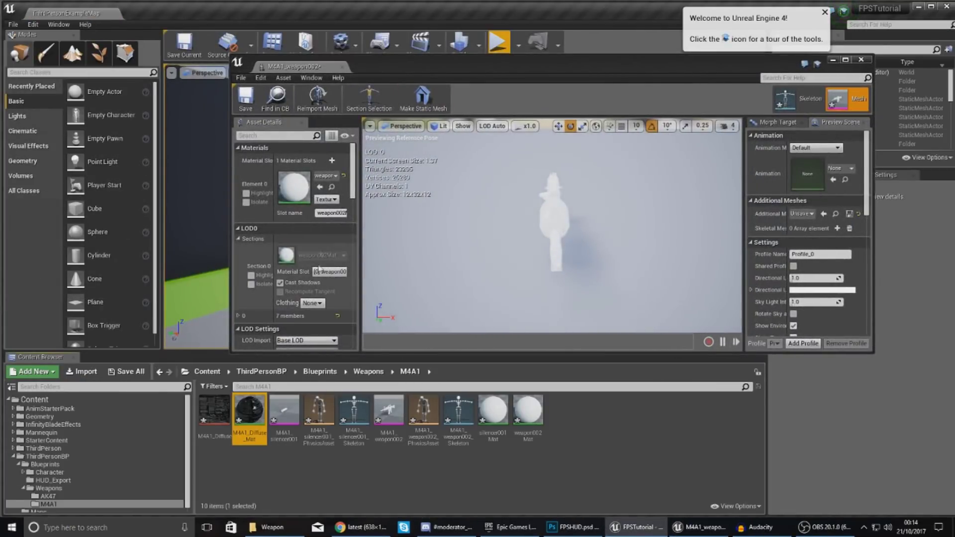
left_click(317, 188)
left_click(319, 188)
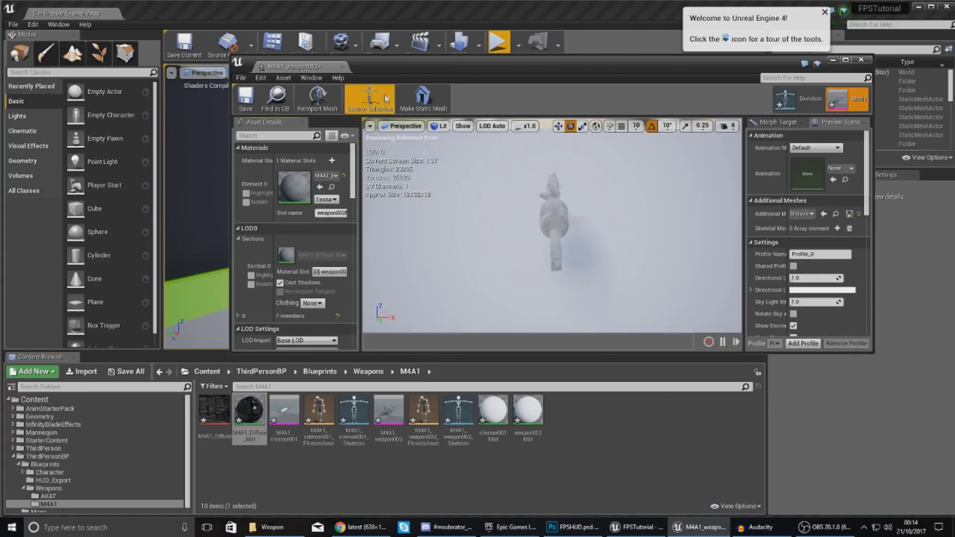
Inspect the textured rifle from the side in an enlarged mesh editor, and close the editor
double_click(406, 75)
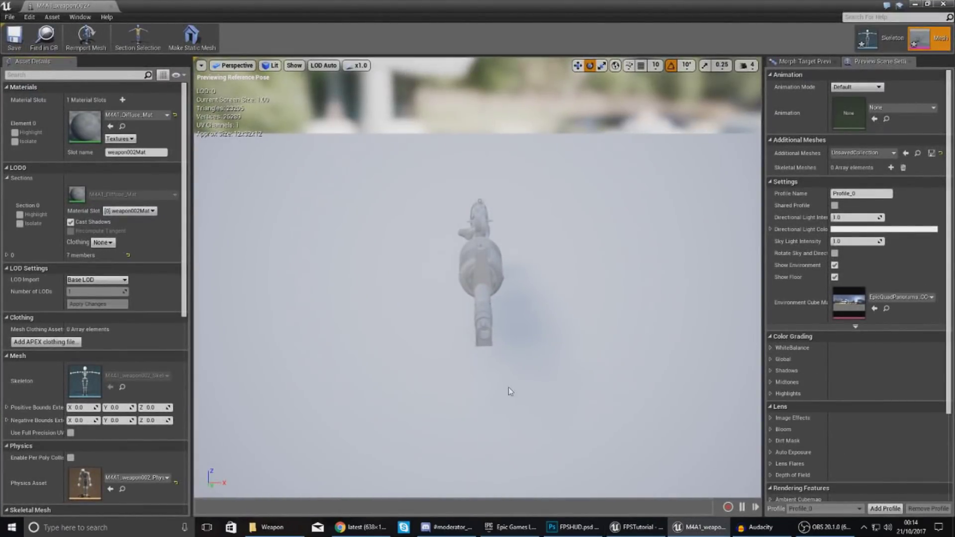
right_click_drag(508, 387, 345, 358)
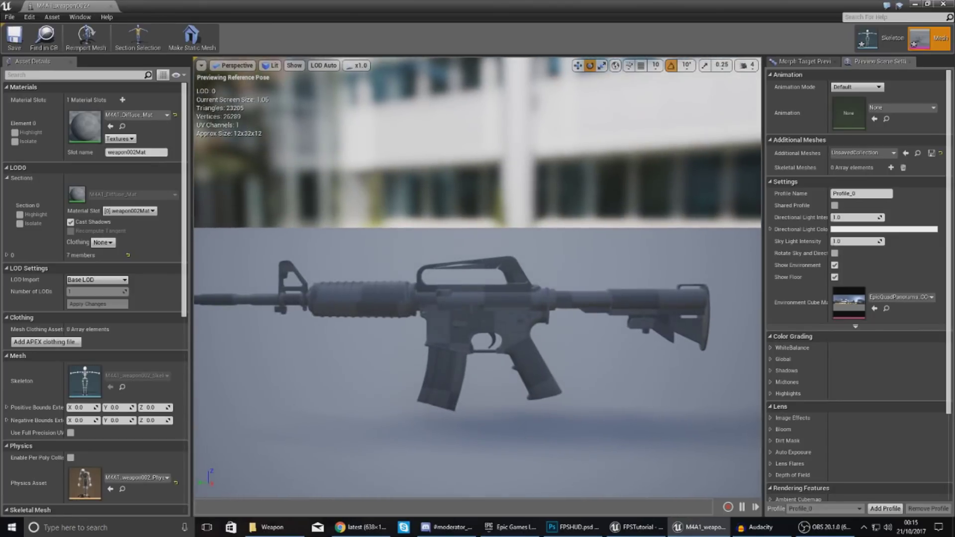
left_click_drag(498, 323, 489, 318)
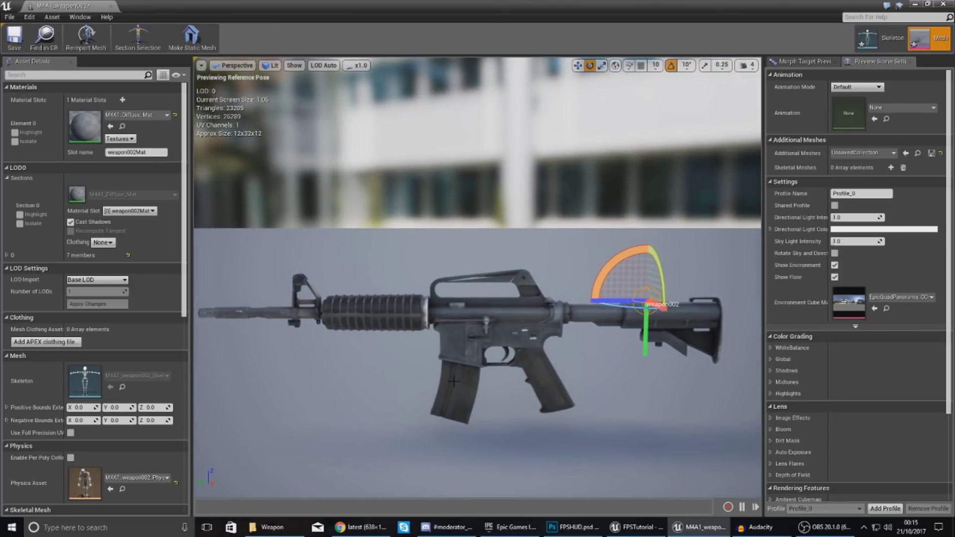
right_click_drag(562, 400, 736, 187)
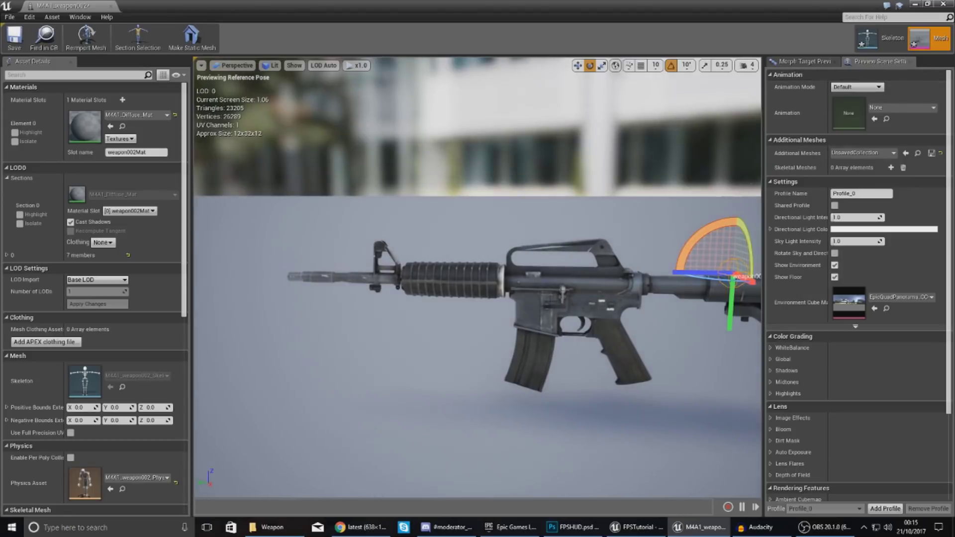
right_click_drag(477, 278, 543, 300)
left_click(943, 4)
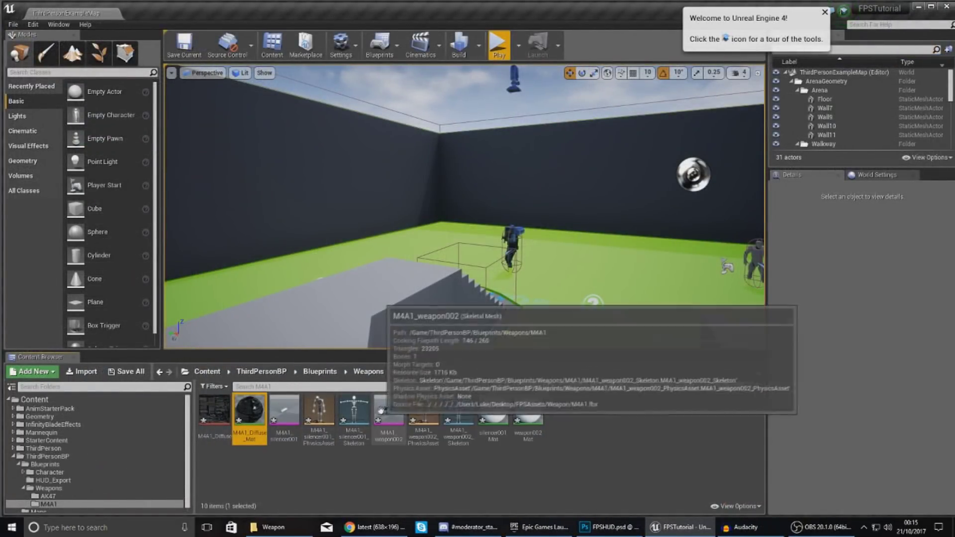
Place the M4A1_weapon002 mesh in the level, scale it uniformly to about 3.49 and raise it above the floor
left_click_drag(383, 410, 577, 265)
key("f")
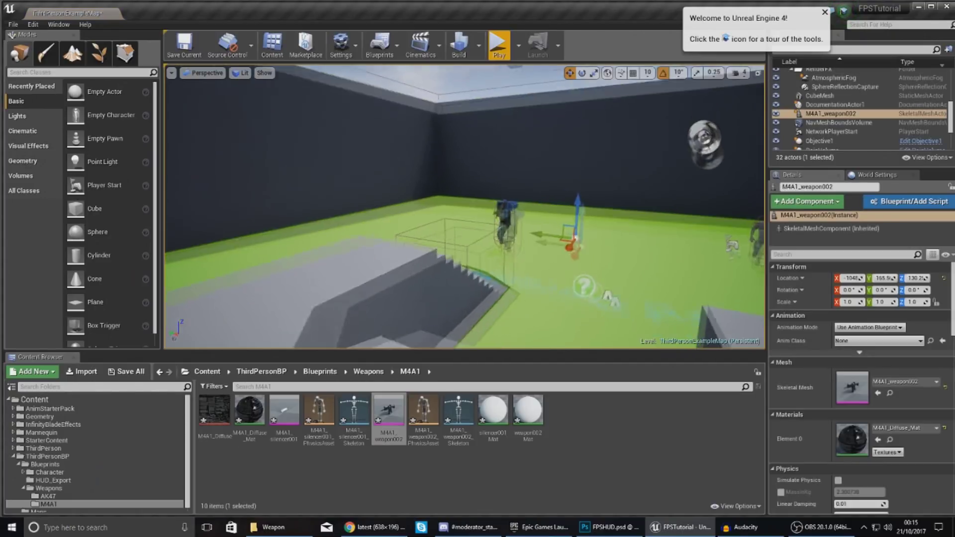
right_click_drag(568, 262, 536, 266)
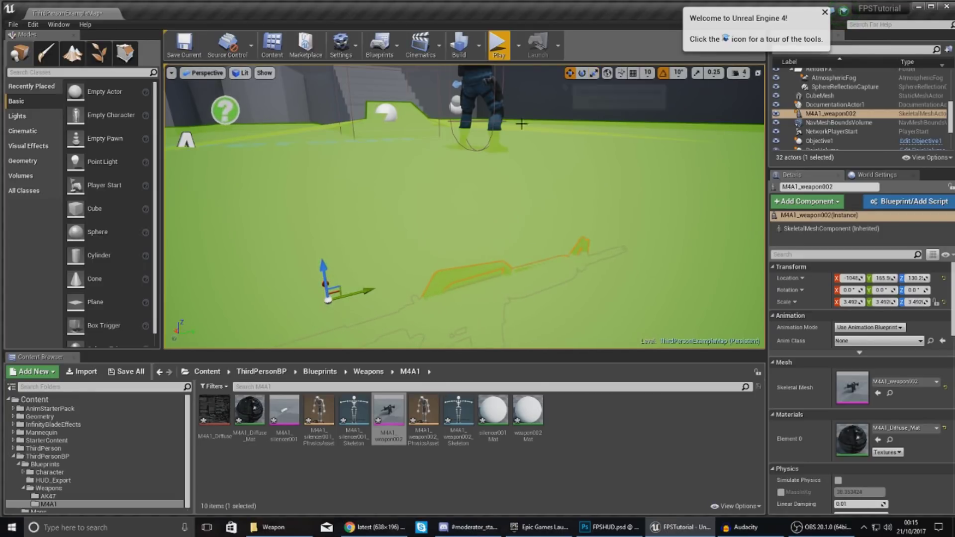
left_click_drag(328, 264, 417, 183)
Examine the enlarged rifle in the level up close and from a distance, and delete it from the level
right_click_drag(511, 229, 565, 231)
key("g")
right_click_drag(303, 186, 294, 190)
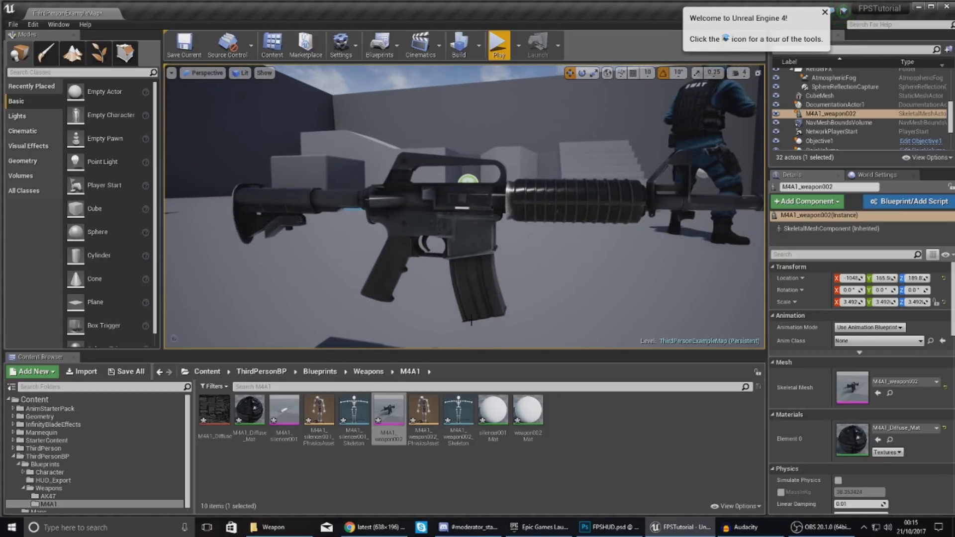
key("g")
right_click_drag(503, 228, 533, 259)
key("Delete")
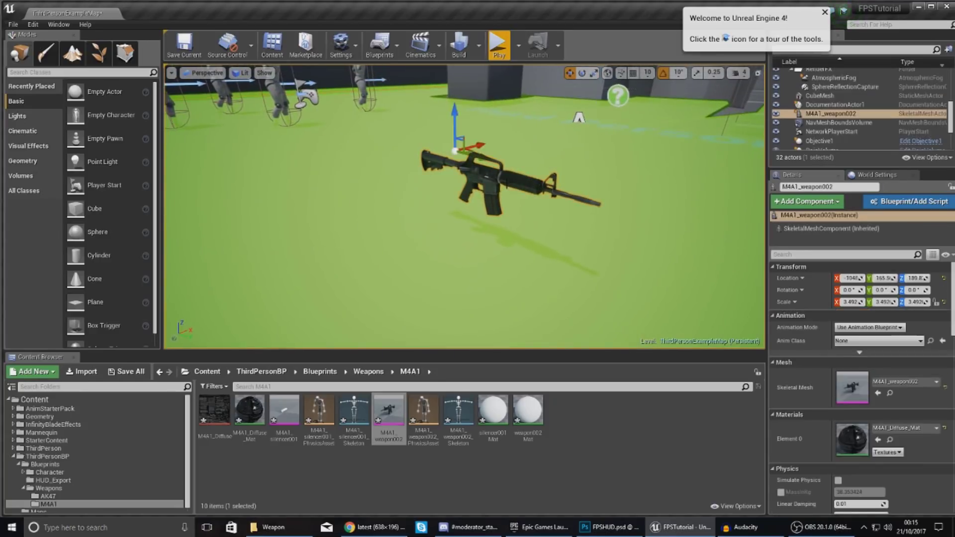
Create an Actor Blueprint class named M4A1_Pickup in the Blueprints folder of ThirdPersonBP and open it
scroll(89, 464, "down", 1)
left_click(80, 453)
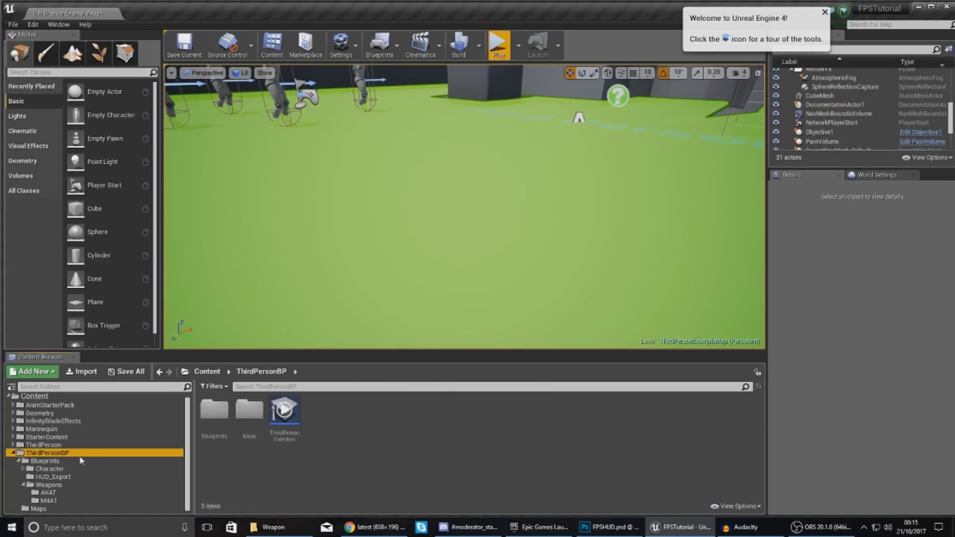
double_click(214, 410)
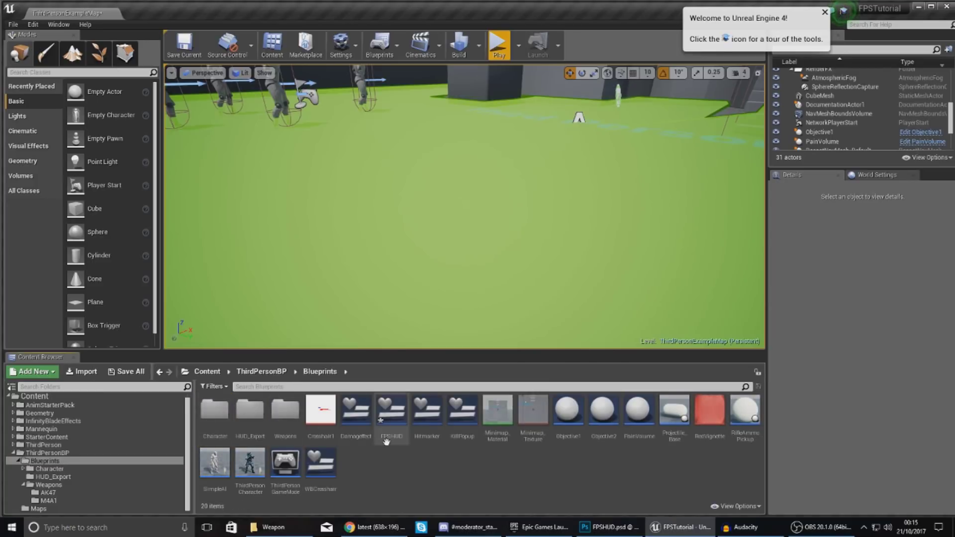
right_click(405, 478)
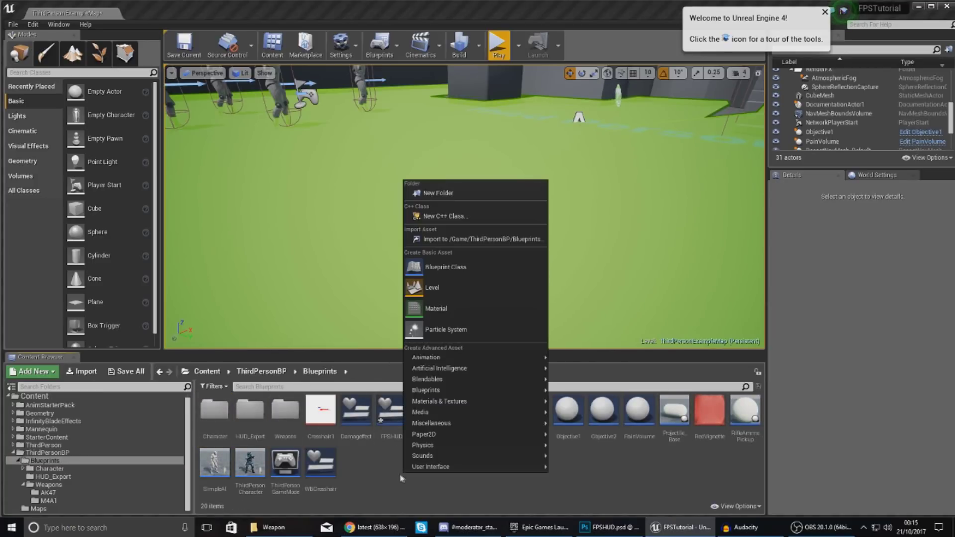
left_click(445, 267)
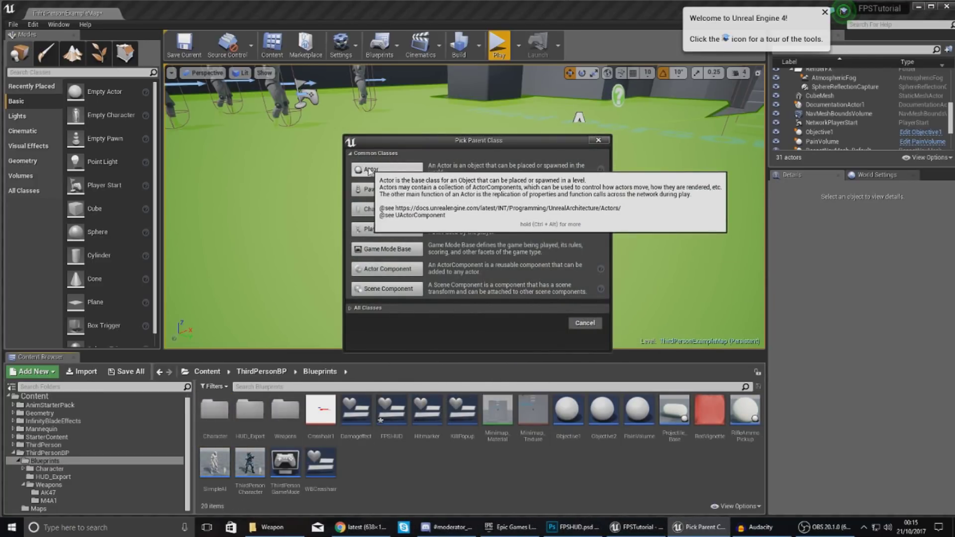
left_click(370, 169)
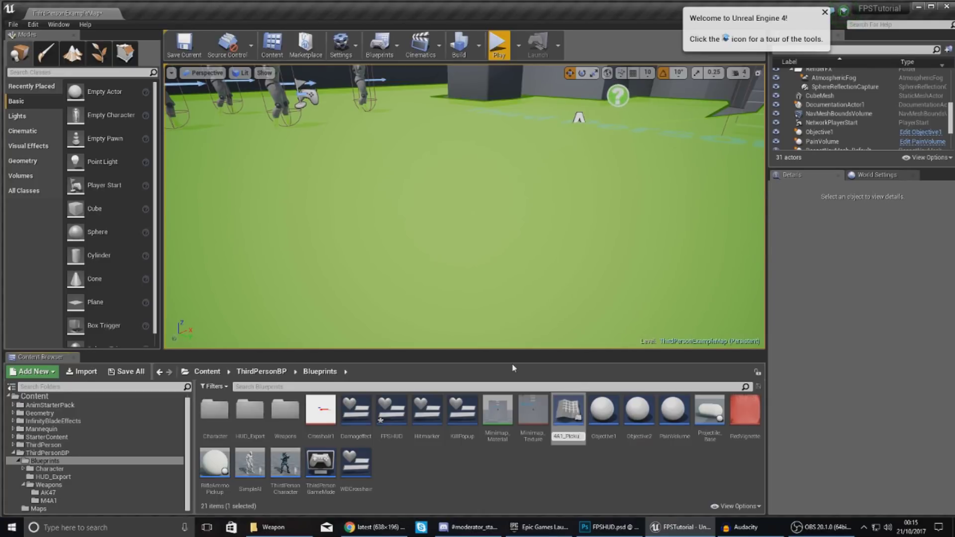
key("Return")
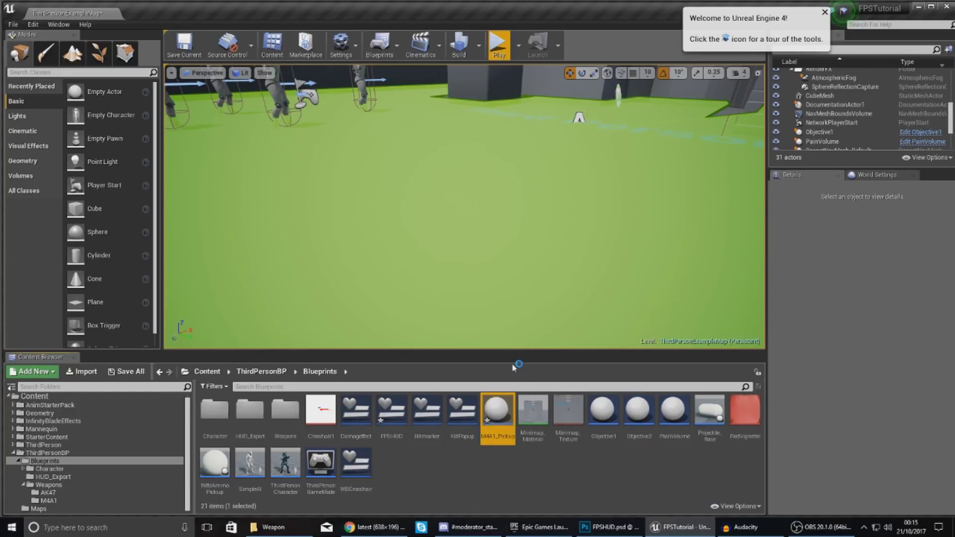
double_click(497, 413)
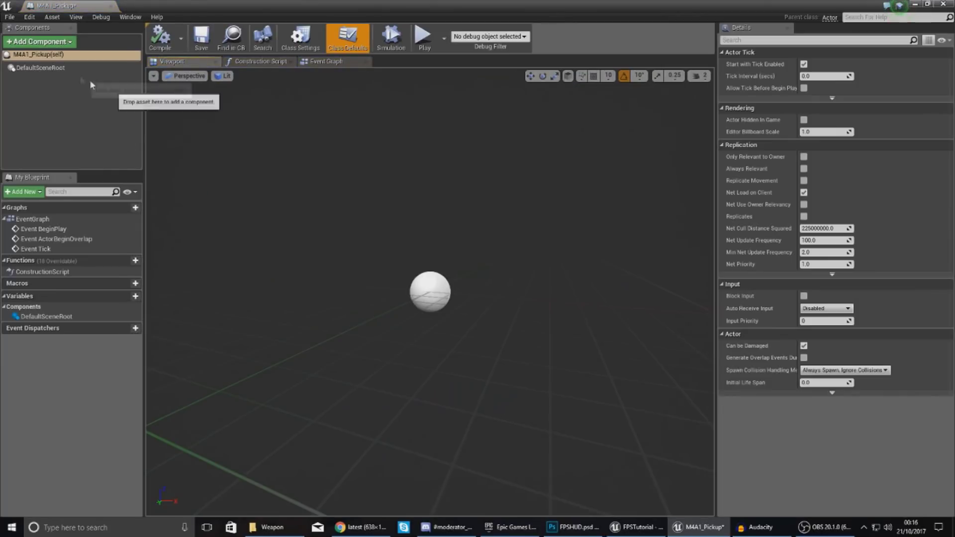
Add a Skeletal Mesh component using M4A1_weapon002 and shift it along Y to about -11 cm, towards the root's centre
left_click(40, 41)
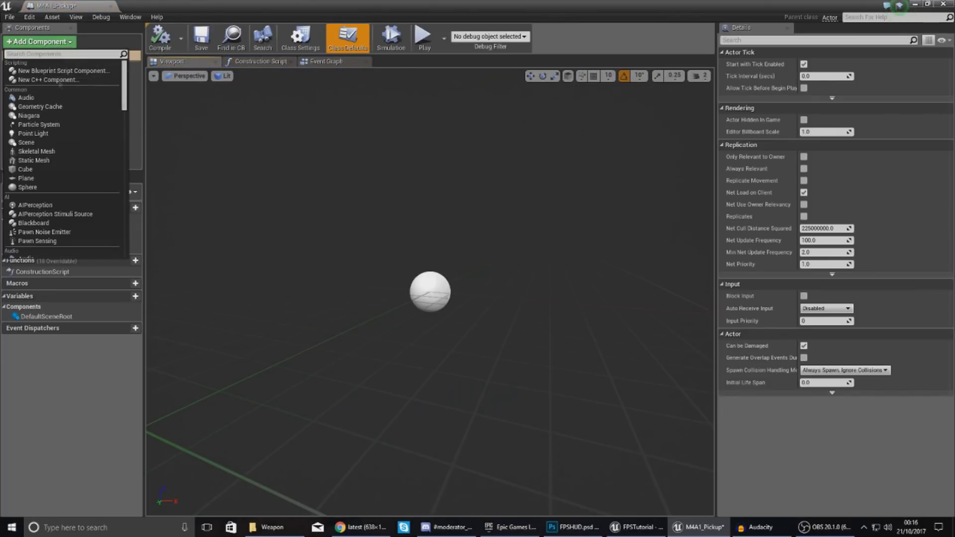
left_click(49, 151)
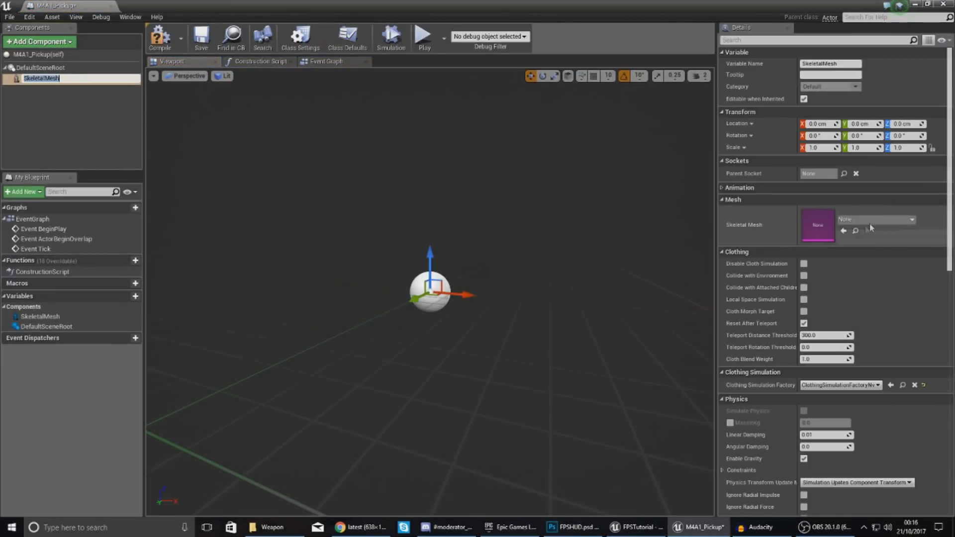
left_click(855, 220)
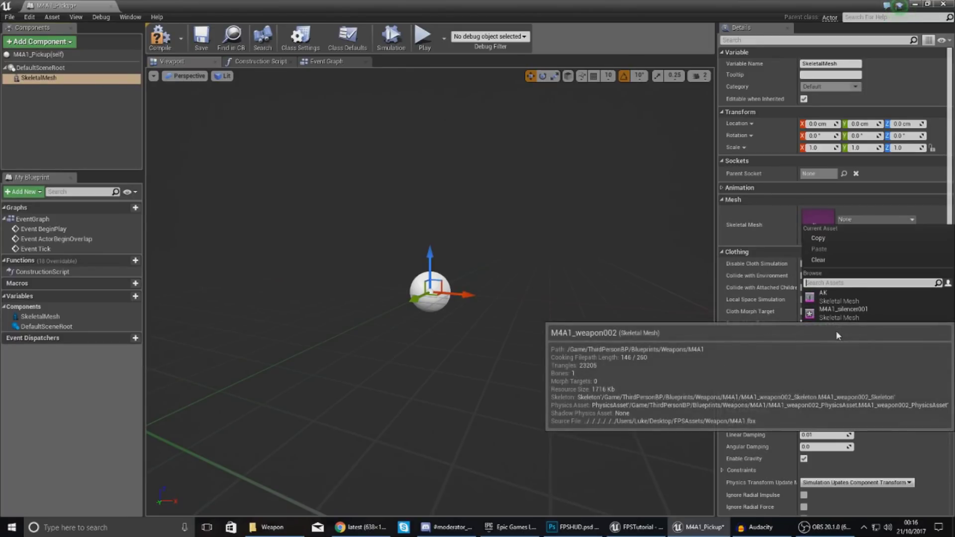
left_click(841, 332)
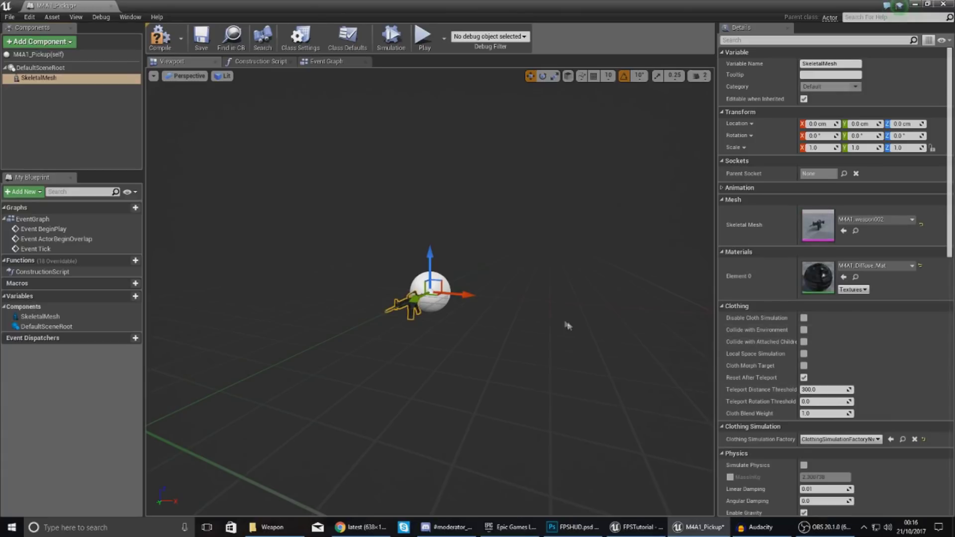
right_click_drag(476, 307, 298, 313)
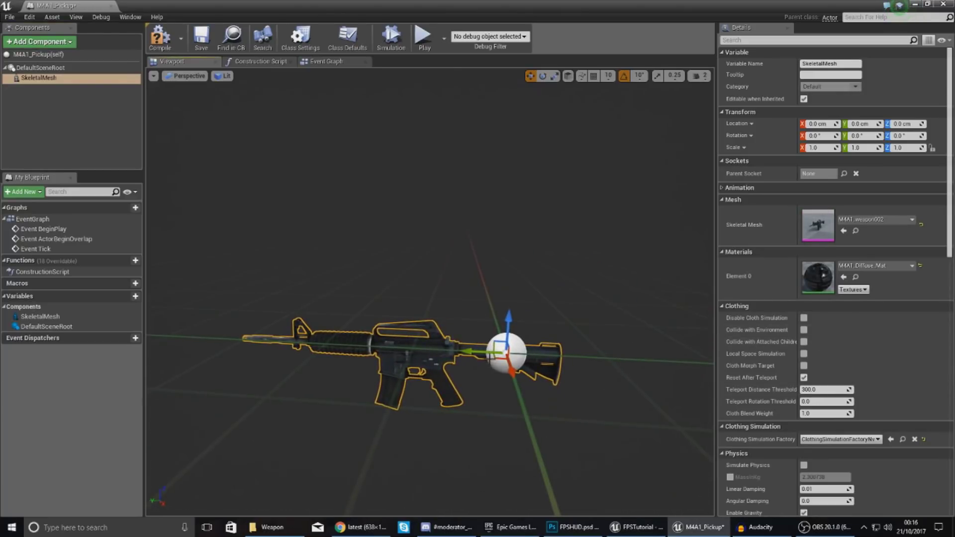
left_click_drag(474, 351, 587, 354)
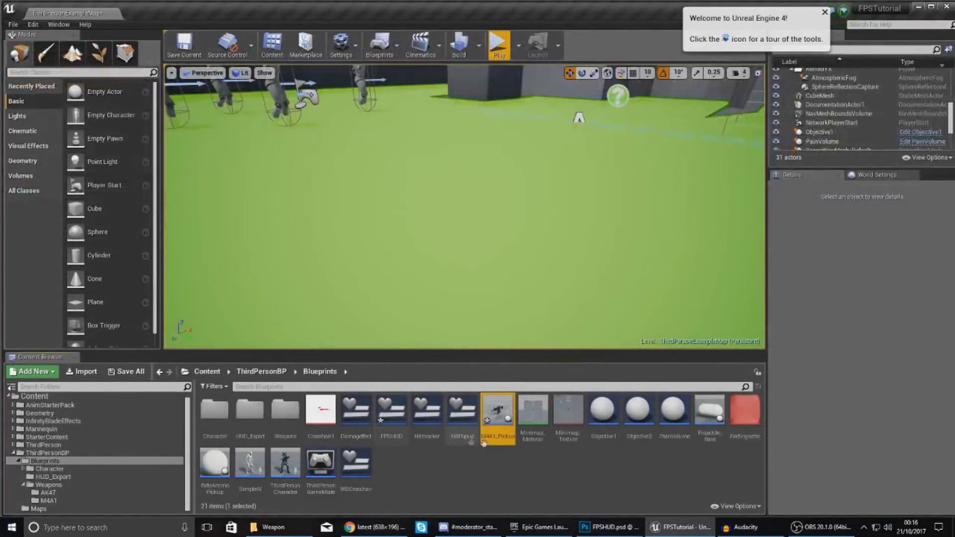
Place the M4A1_Pickup Blueprint in the level and raise it above the floor to a Z of about 188
left_click_drag(497, 413, 494, 240)
right_click_drag(497, 238, 470, 176)
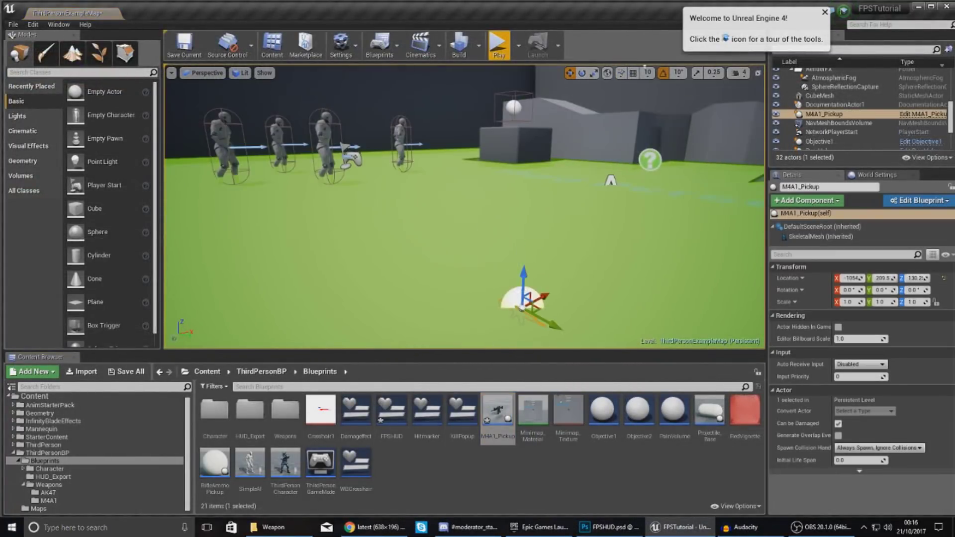
left_click_drag(525, 268, 512, 192)
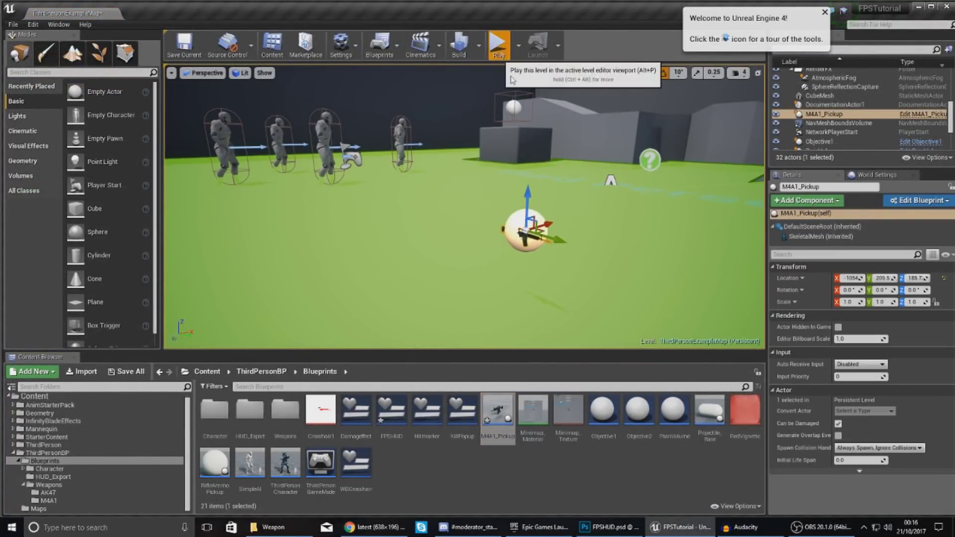
Play the level, walk up to the floating rifle pickup to judge its size, and stop playing
left_click(509, 54)
key("w")
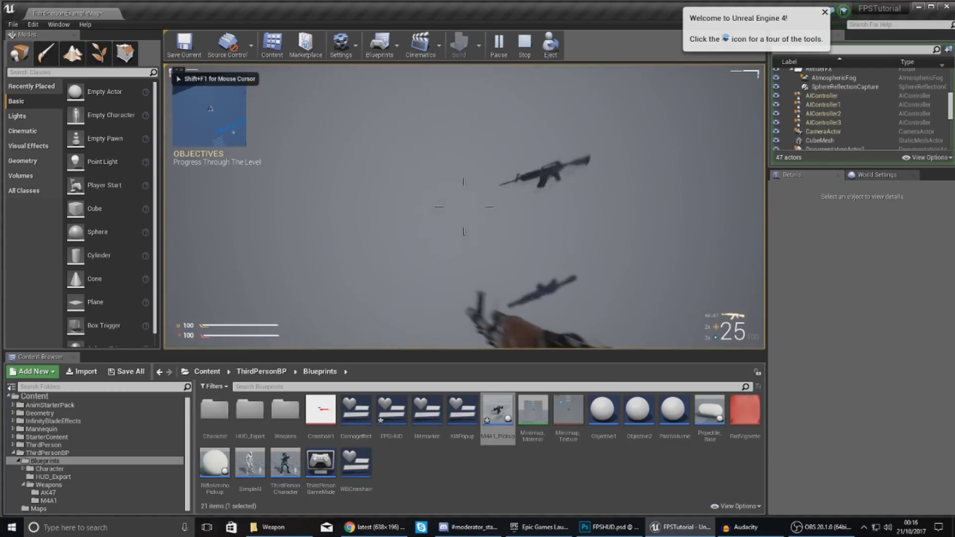
key("w")
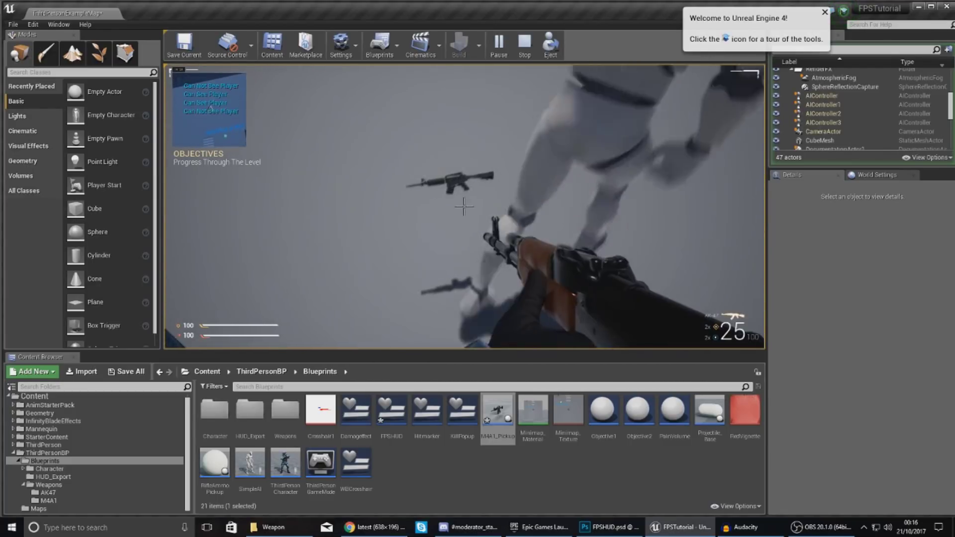
right_click(464, 207)
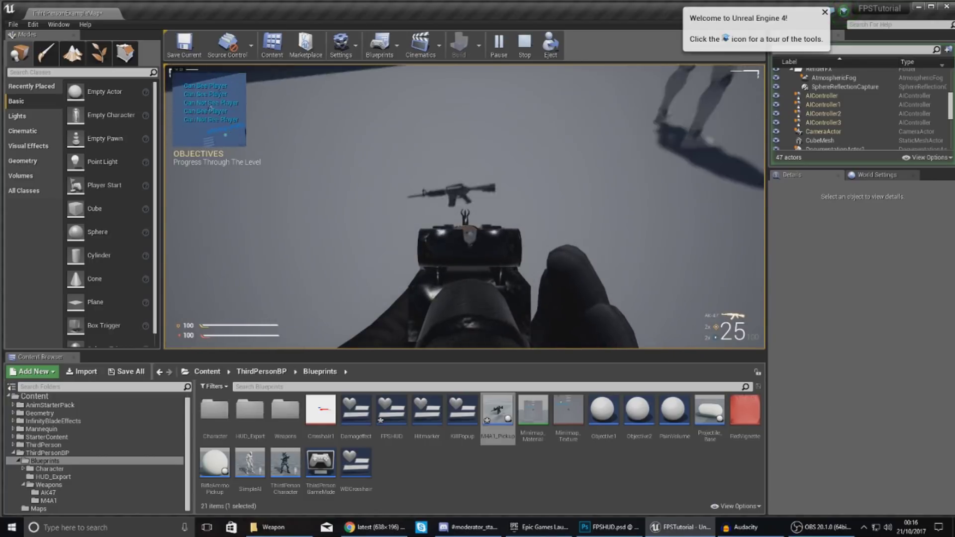
key("Escape")
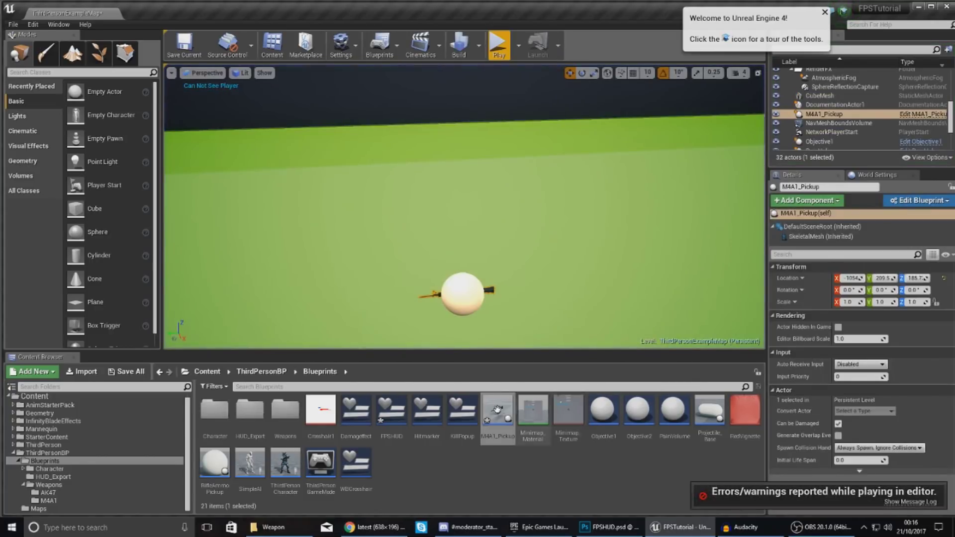
In the M4A1_Pickup Blueprint, scale the skeletal mesh to 3.0 on all axes, shift it to about -38.18 cm in Y, and close the editor
double_click(496, 410)
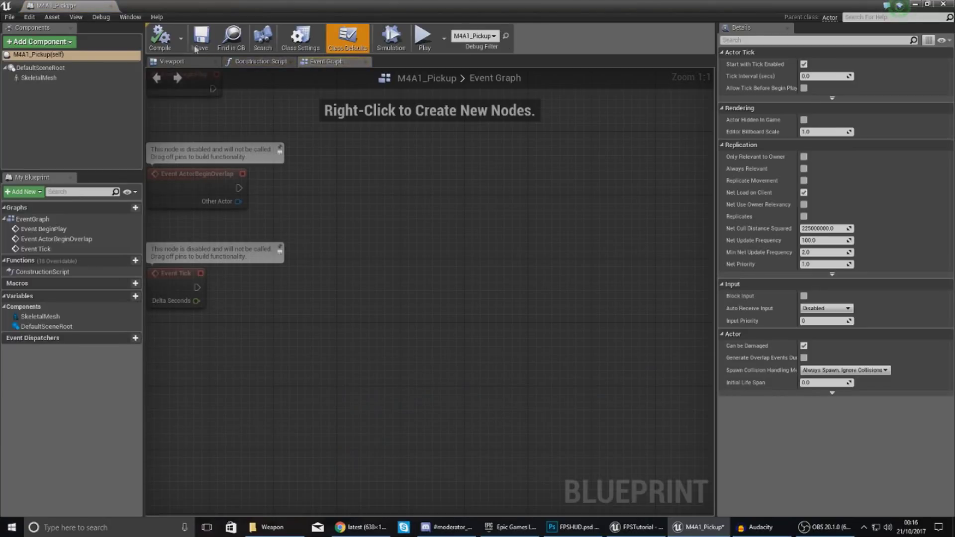
left_click(181, 61)
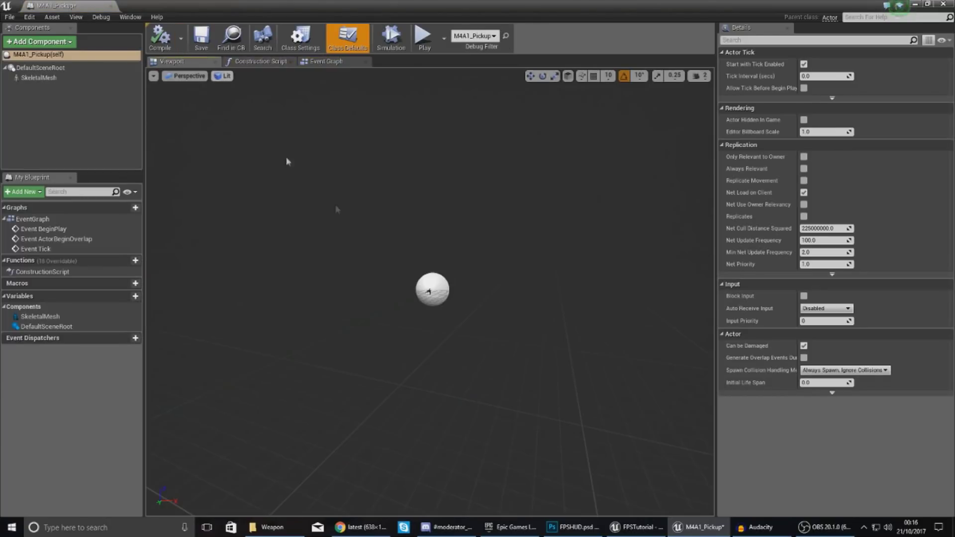
left_click(57, 79)
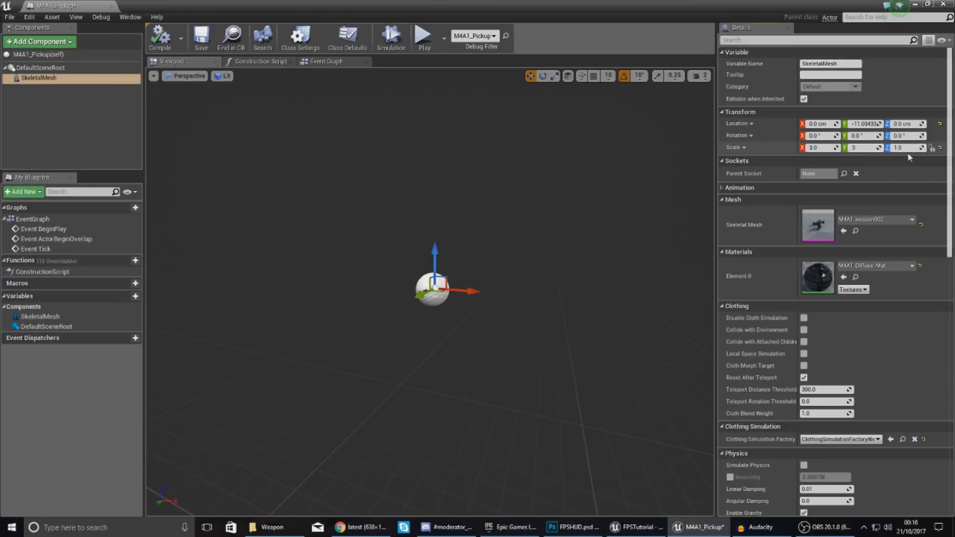
right_click_drag(481, 292, 363, 301)
left_click_drag(482, 351, 600, 349)
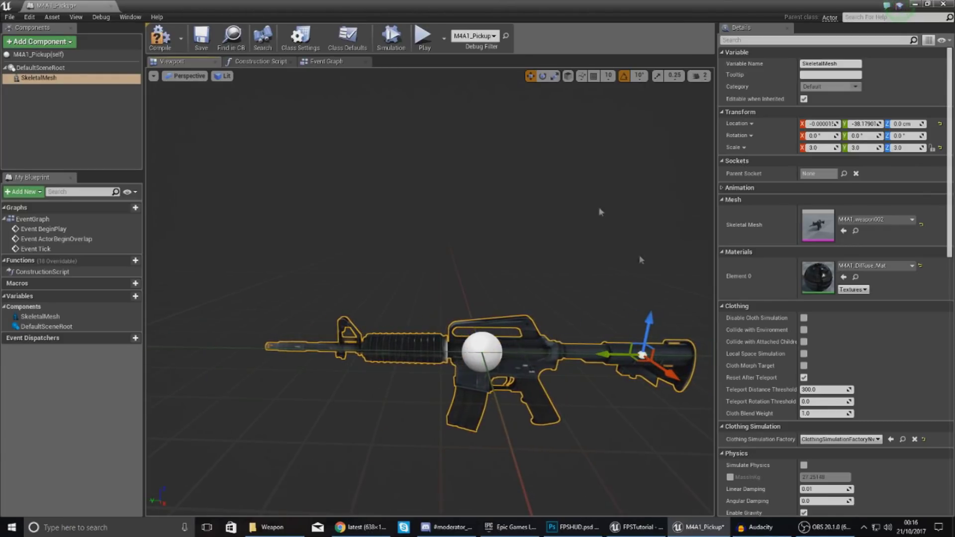
left_click(111, 6)
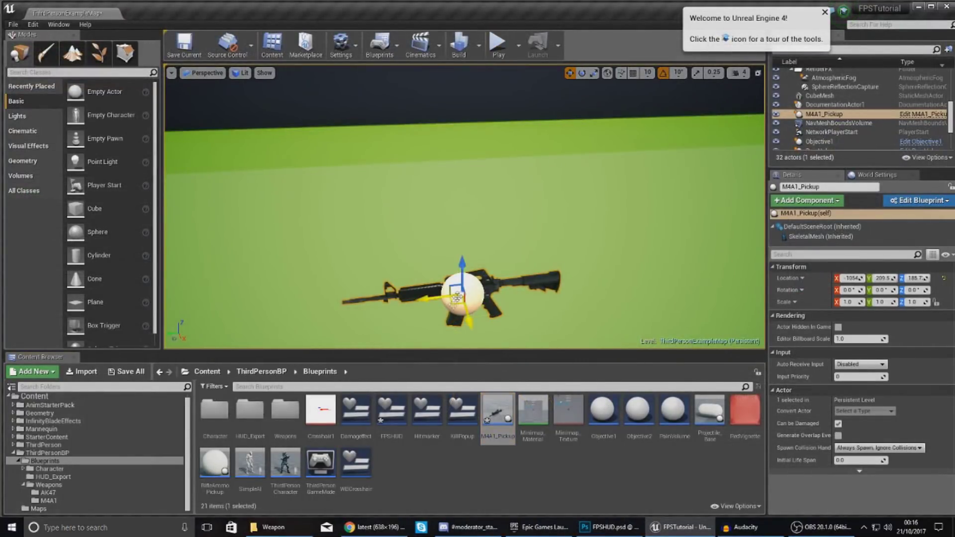
Play the level again, examine the enlarged rifle pickup from several sides among the enemies, and stop playing
left_click(498, 45)
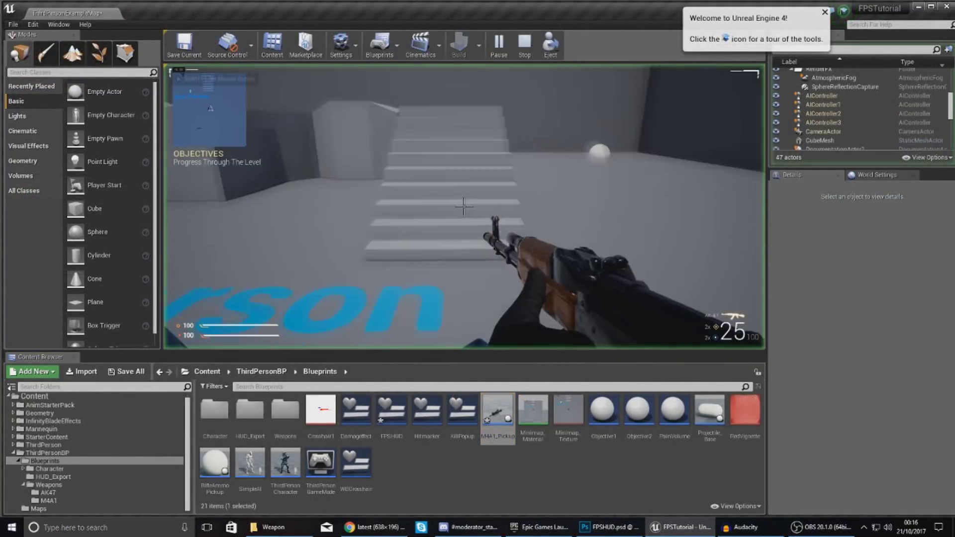
key("w")
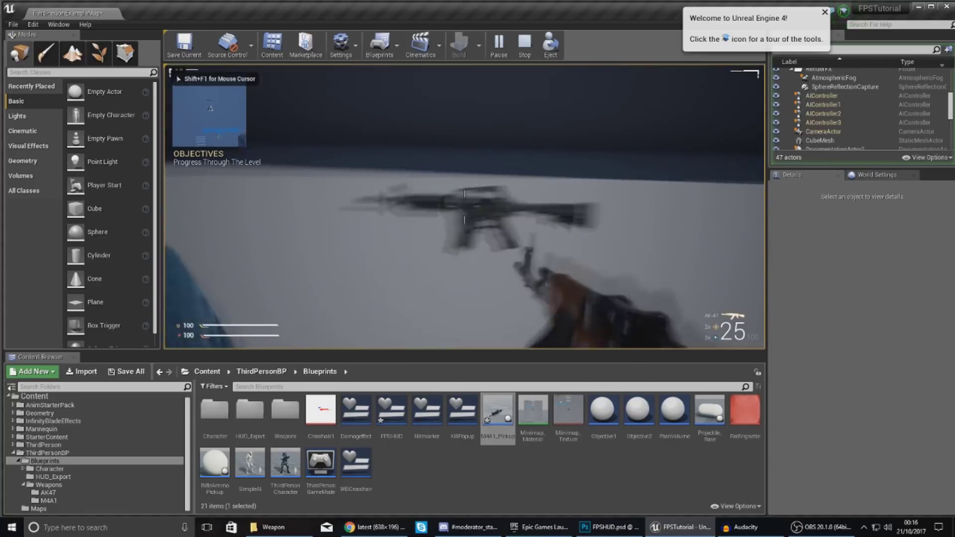
key("w")
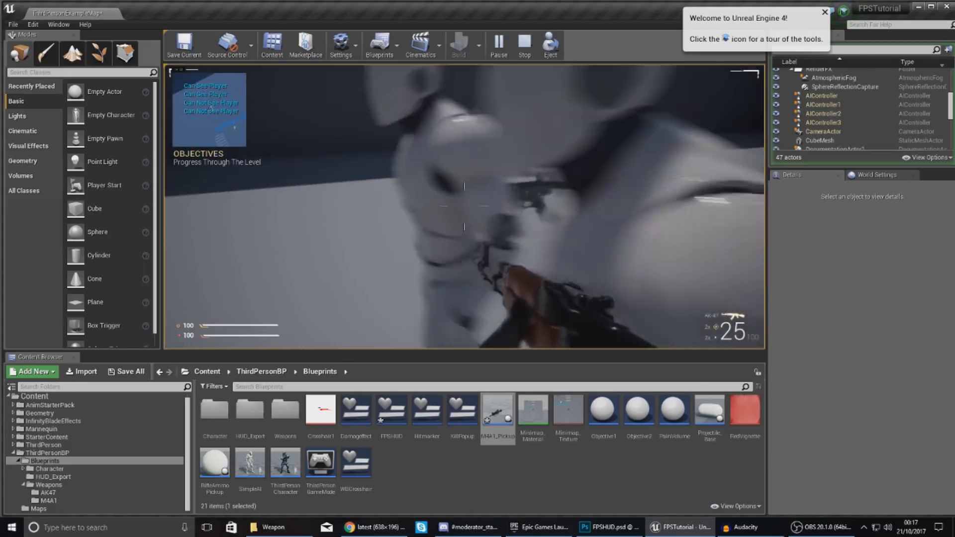
key("w")
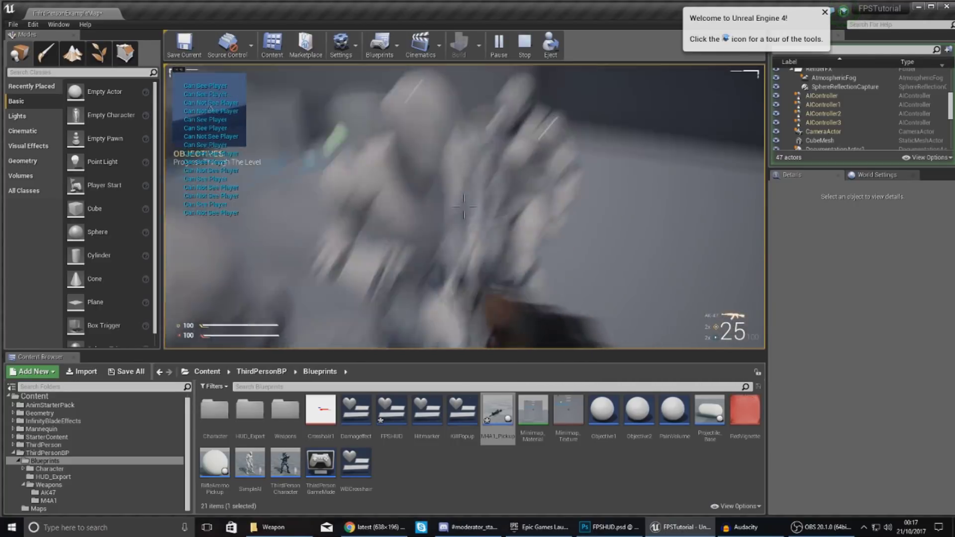
key("w")
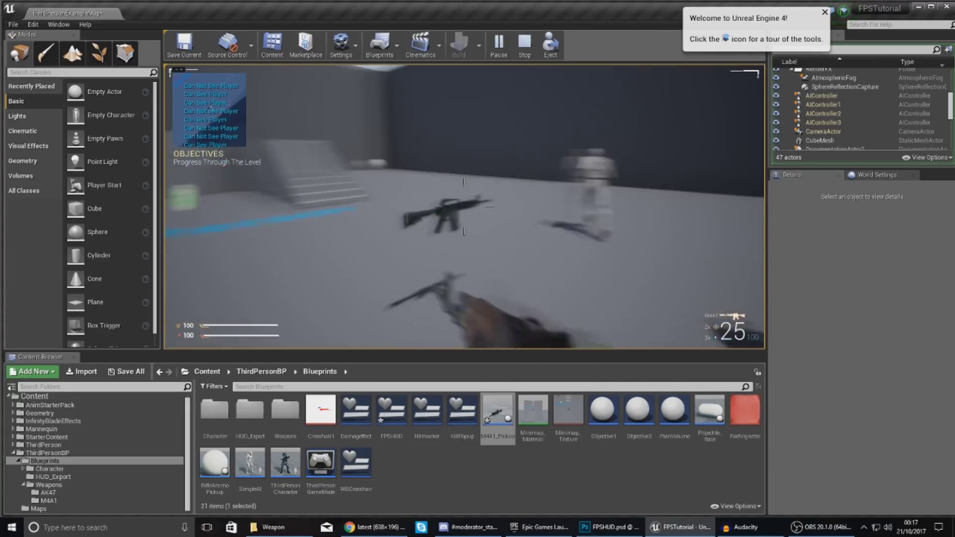
key("d")
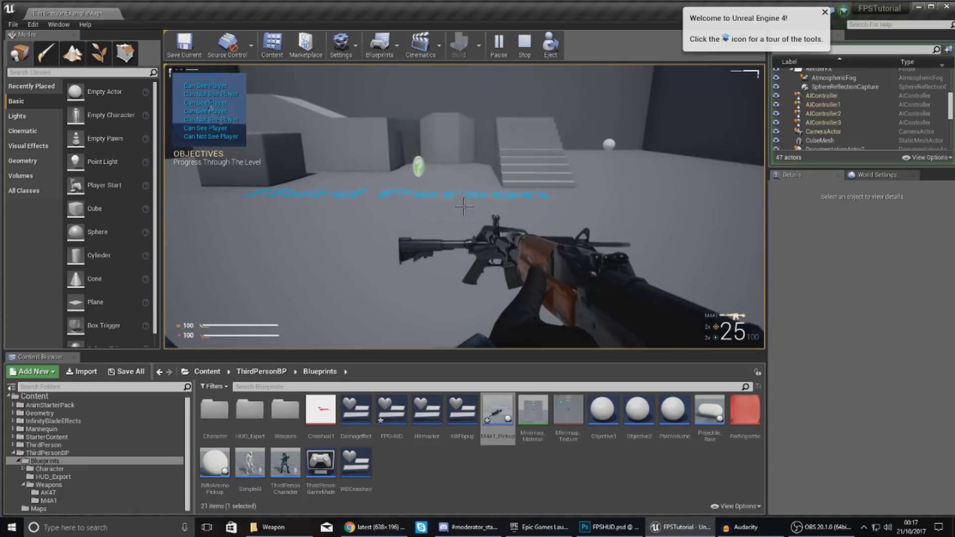
key("shift+F1")
key("Escape")
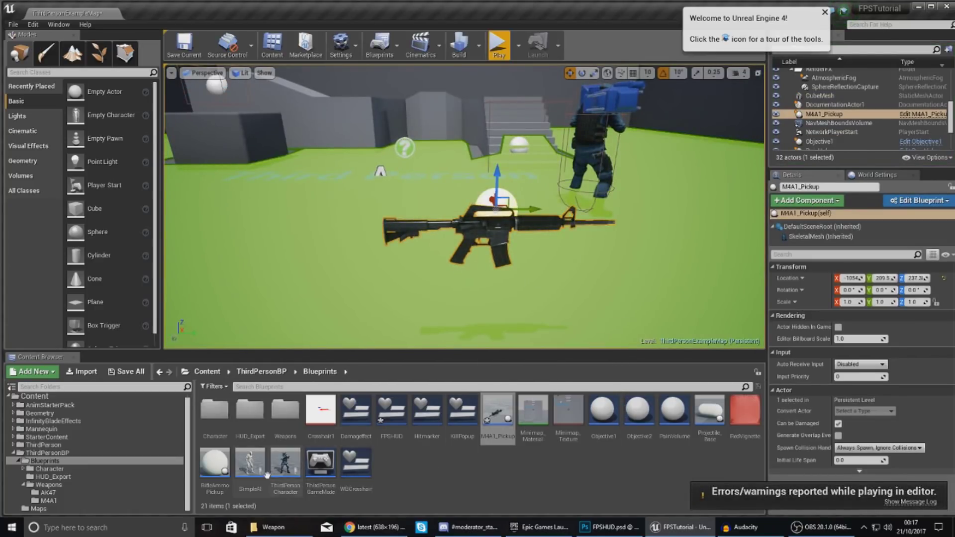
Open the ThirdPersonCharacter Blueprint, add a Boolean variable named Weapon2PickedUp, and compile
double_click(281, 461)
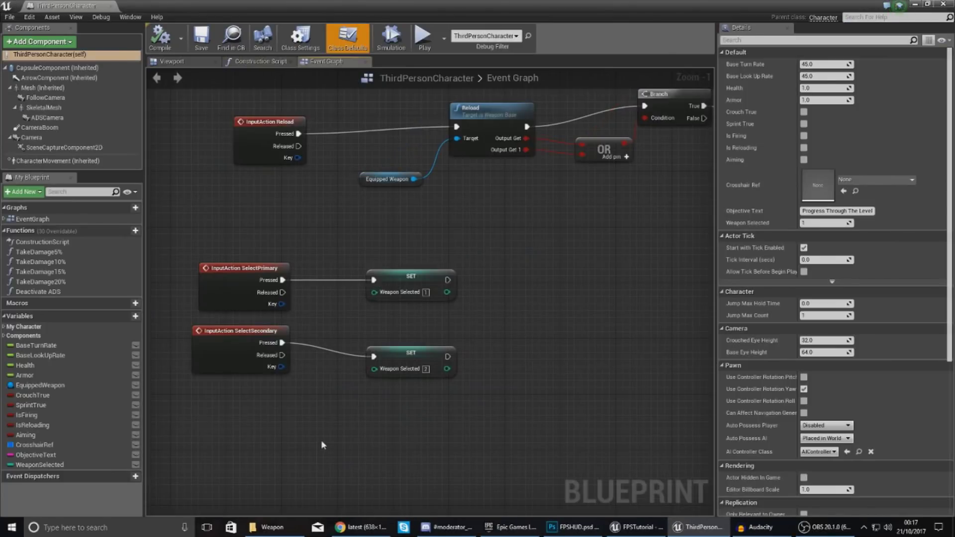
left_click(128, 317)
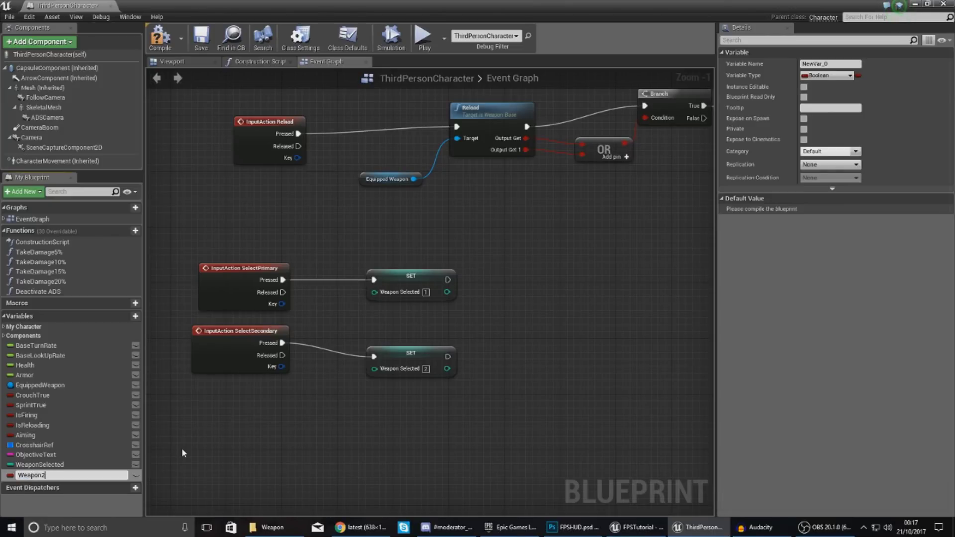
type("Weapon2Pickedu")
key("BackSpace")
type("Up")
key("Return")
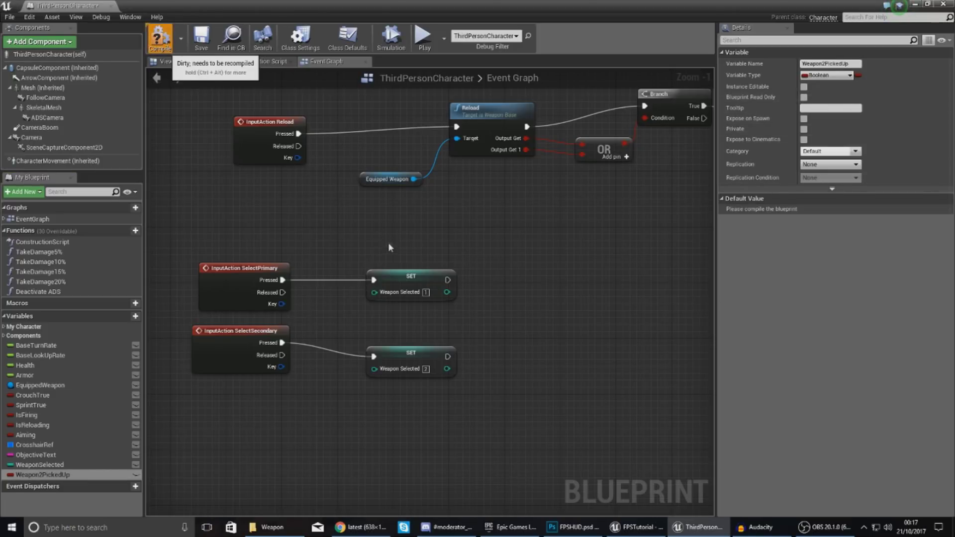
key("F7")
Insert a Branch between the SelectSecondary Pressed event and the node setting Weapon Selected to 2, making room for it
scroll(437, 394, "up", 1)
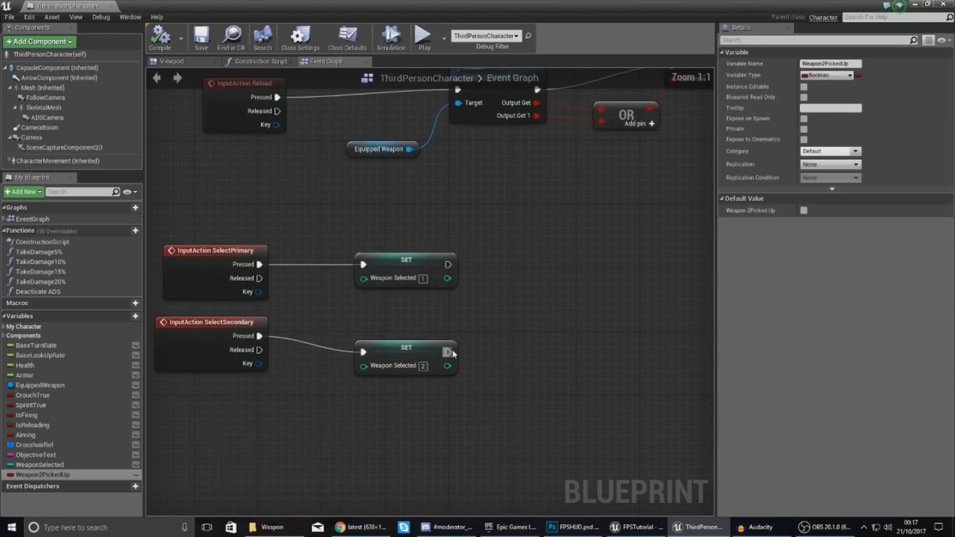
left_click_drag(437, 352, 603, 364)
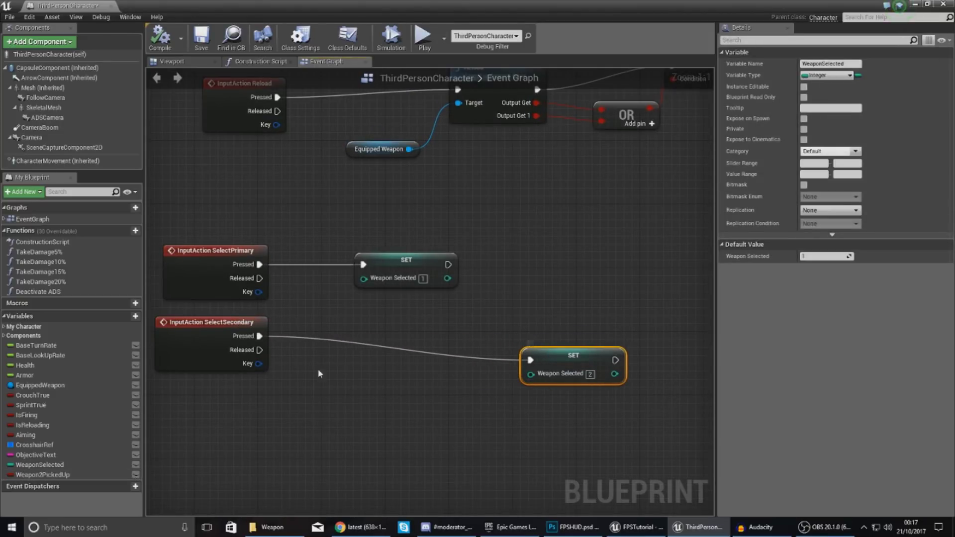
left_click_drag(264, 338, 359, 358)
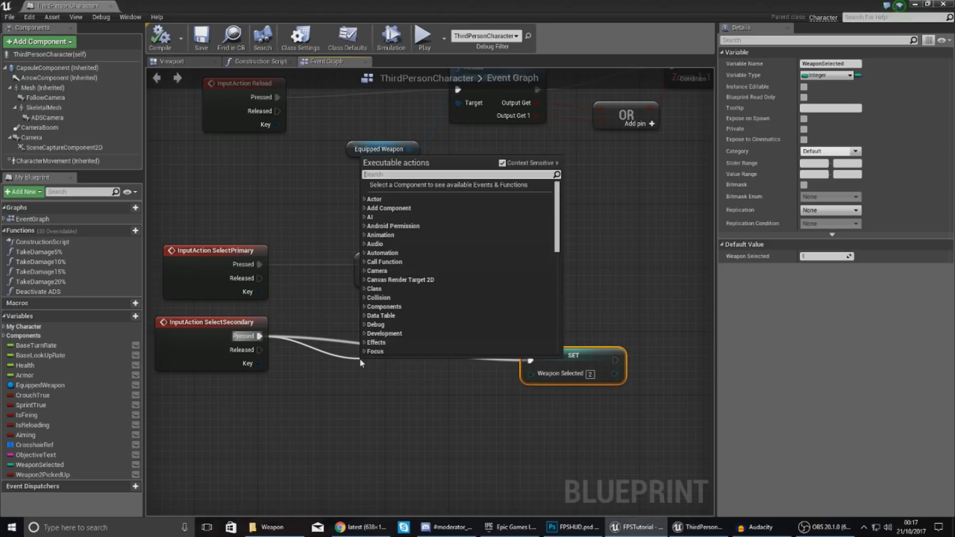
type("branch")
key("Return")
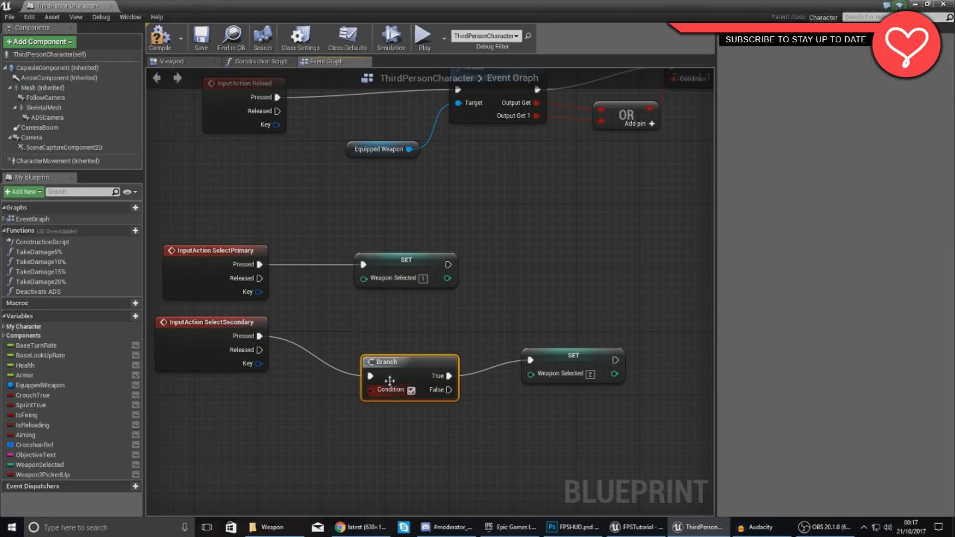
left_click_drag(389, 381, 390, 357)
Feed a Get node of Weapon2PickedUp into the Branch's Condition, and line up the node setting Weapon Selected to 2
left_click_drag(252, 443, 258, 443)
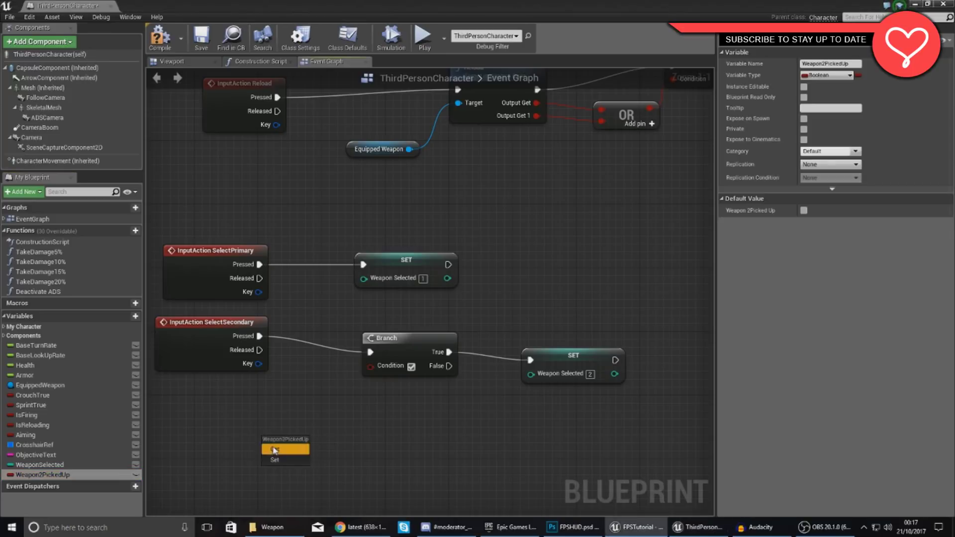
left_click(273, 451)
left_click(381, 362)
left_click_drag(371, 367, 327, 443)
left_click_drag(559, 353, 567, 329)
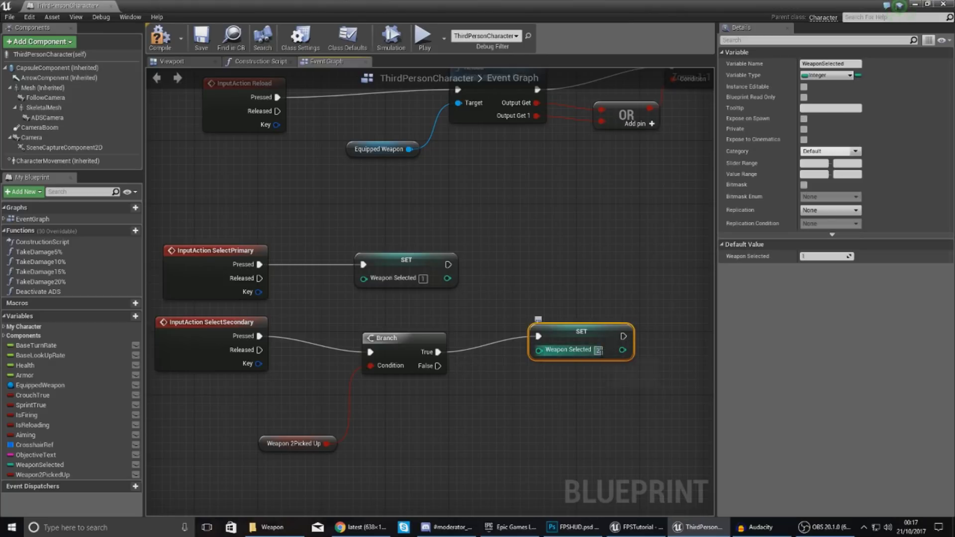
left_click(551, 375)
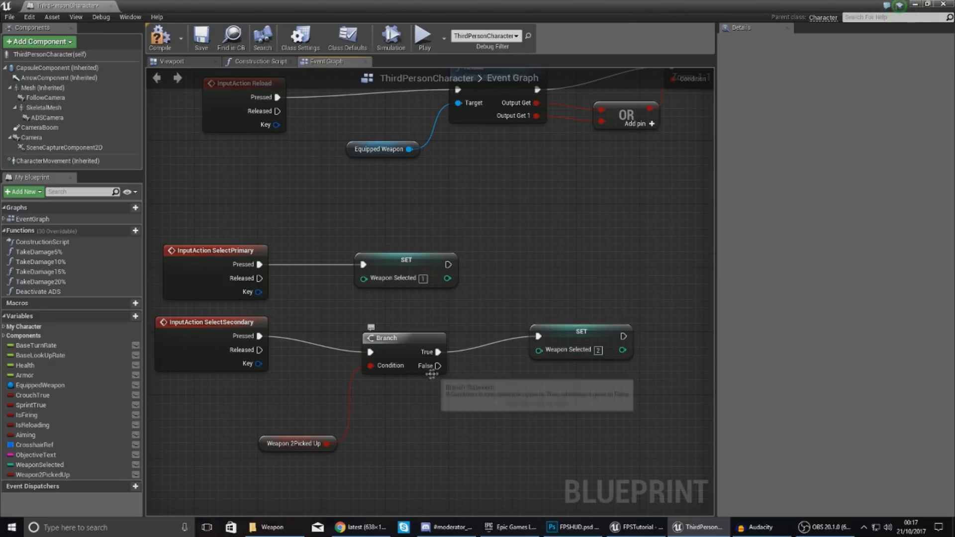
left_click_drag(437, 366, 473, 403)
left_click_drag(489, 436, 455, 412)
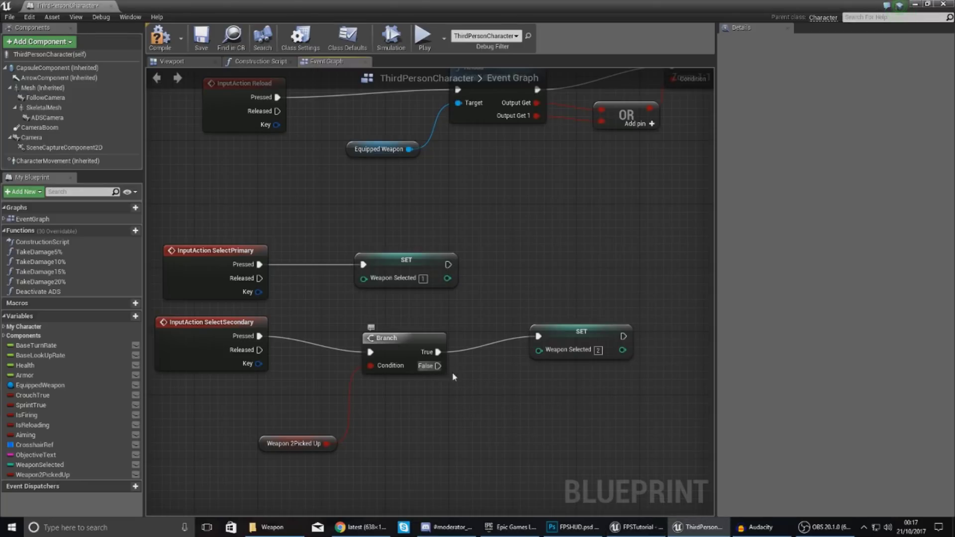
Compile the character Blueprint, check the default value of Weapon2PickedUp, and close the Blueprint editor
left_click(158, 49)
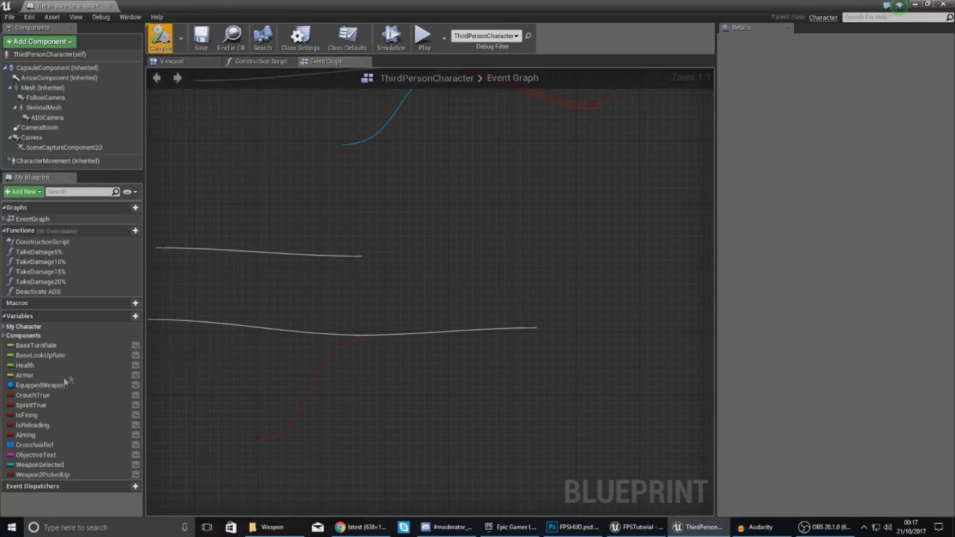
left_click(50, 474)
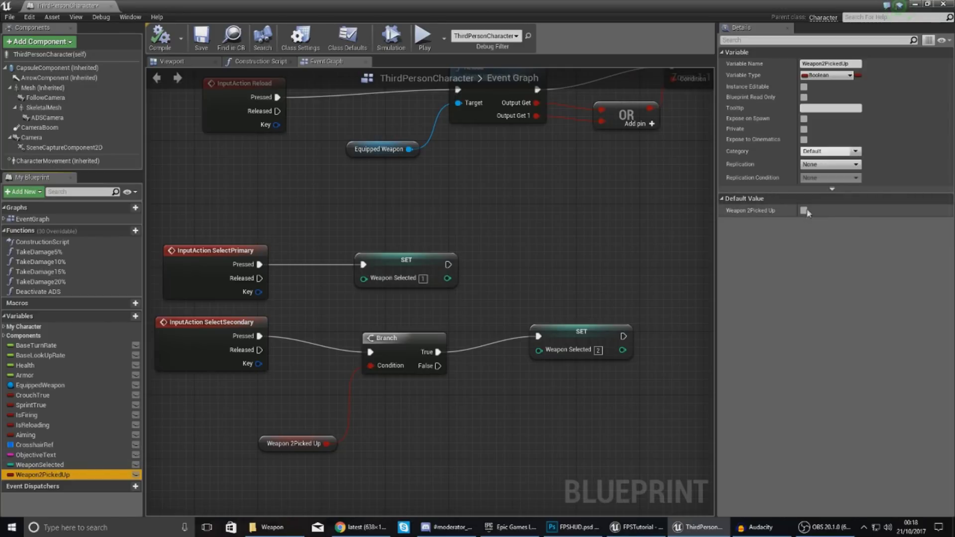
left_click(943, 4)
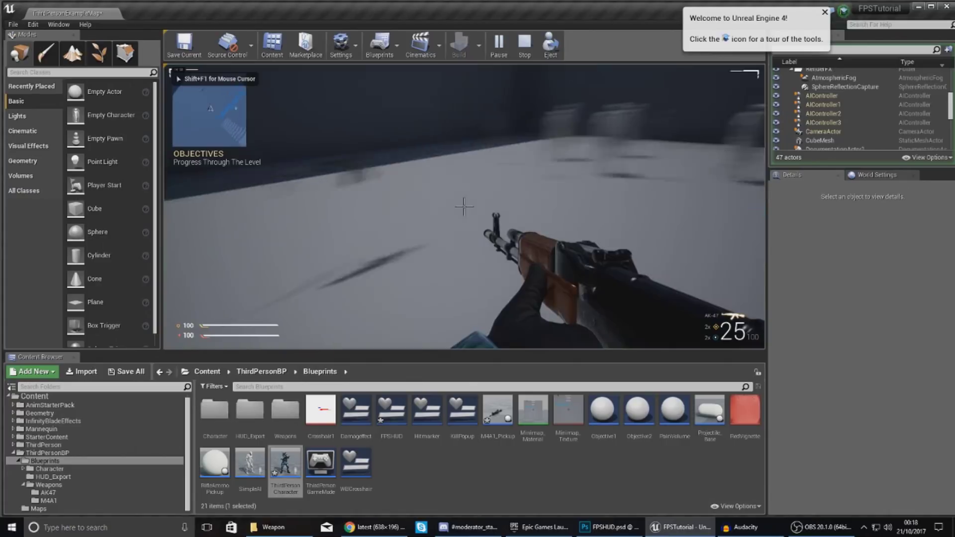
Play the level, walk up to and around the rifle pickup to test it, and stop playing
key("w")
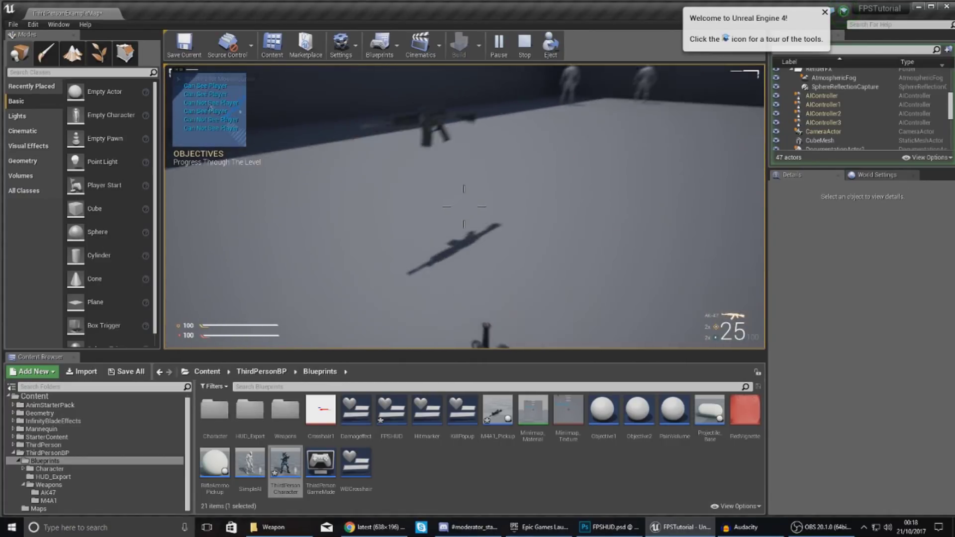
key("w")
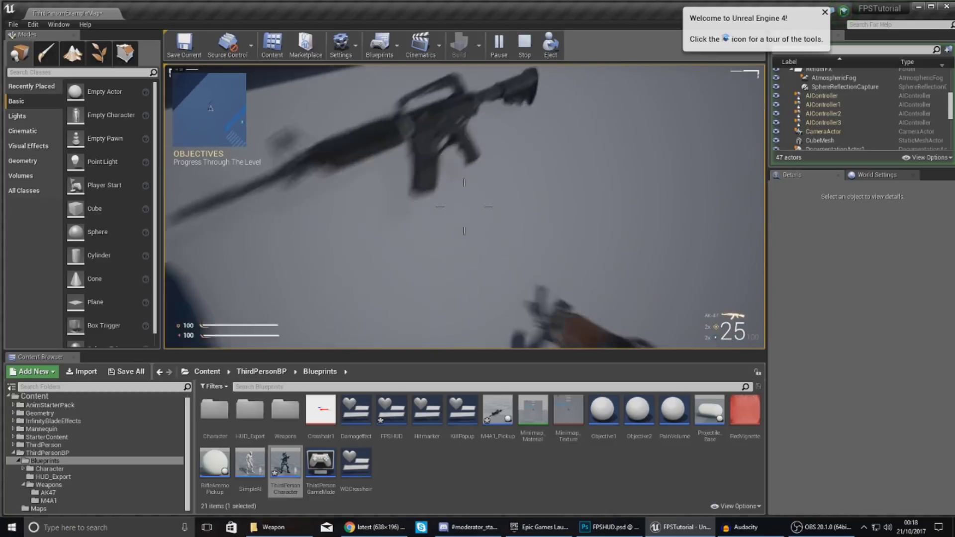
key("s")
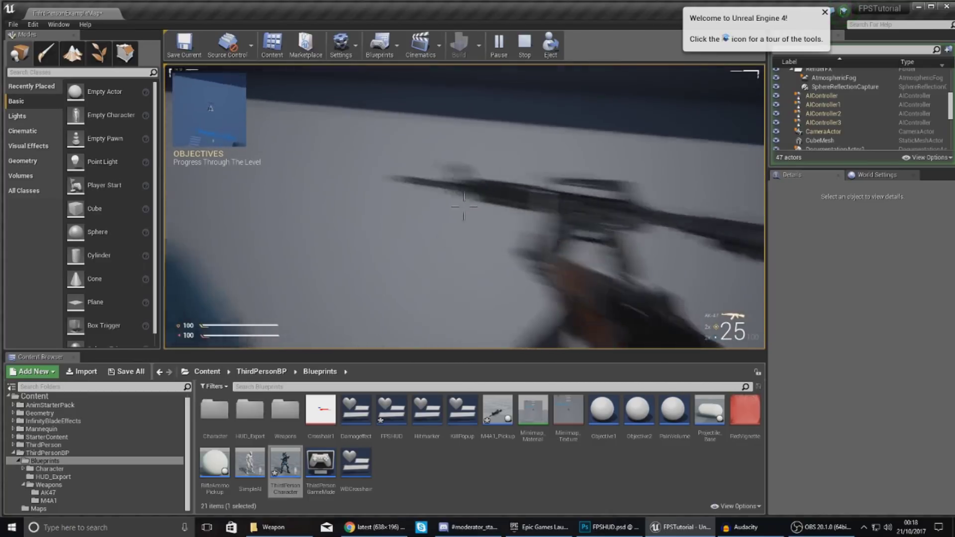
key("w")
key("s")
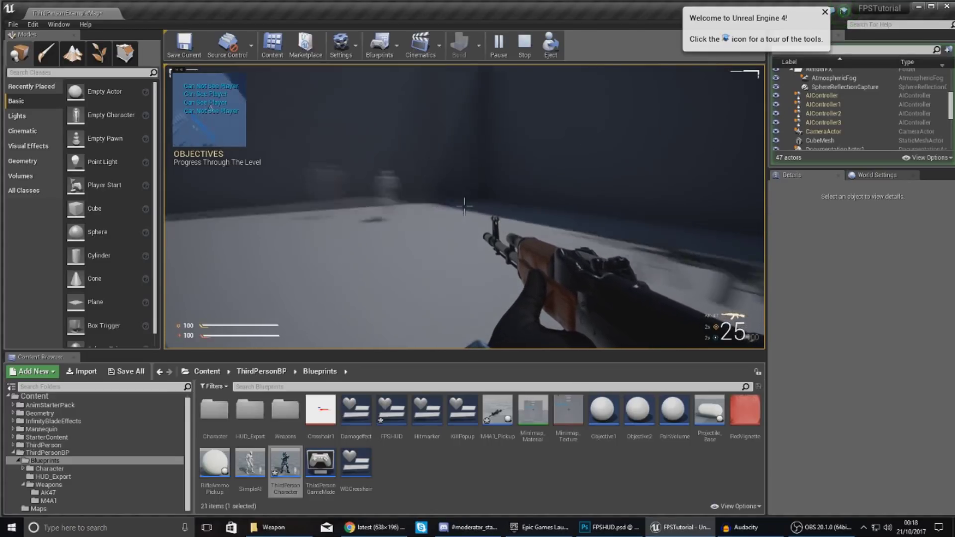
key("Escape")
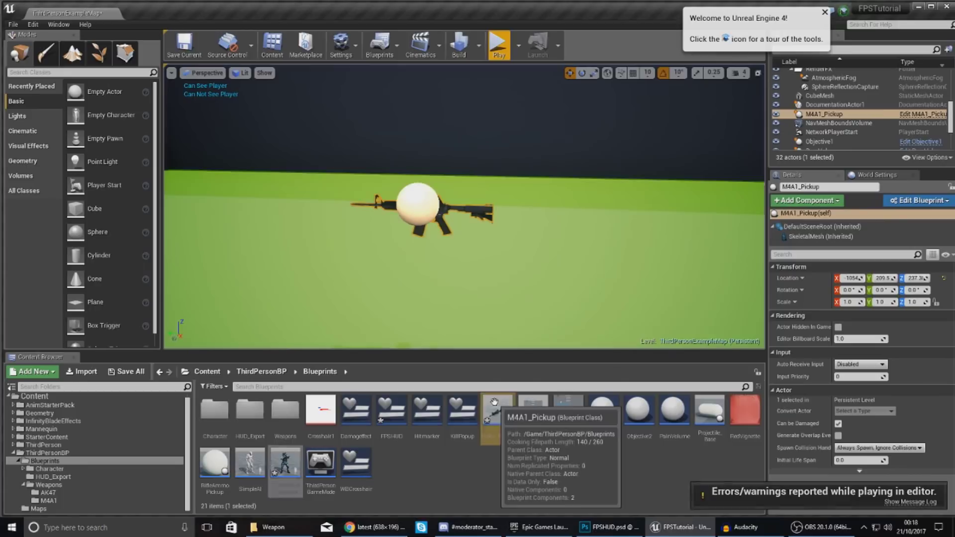
Open the M4A1_Pickup Blueprint and cast the Other Actor of Event ActorBeginOverlap to ThirdPersonCharacter
double_click(497, 410)
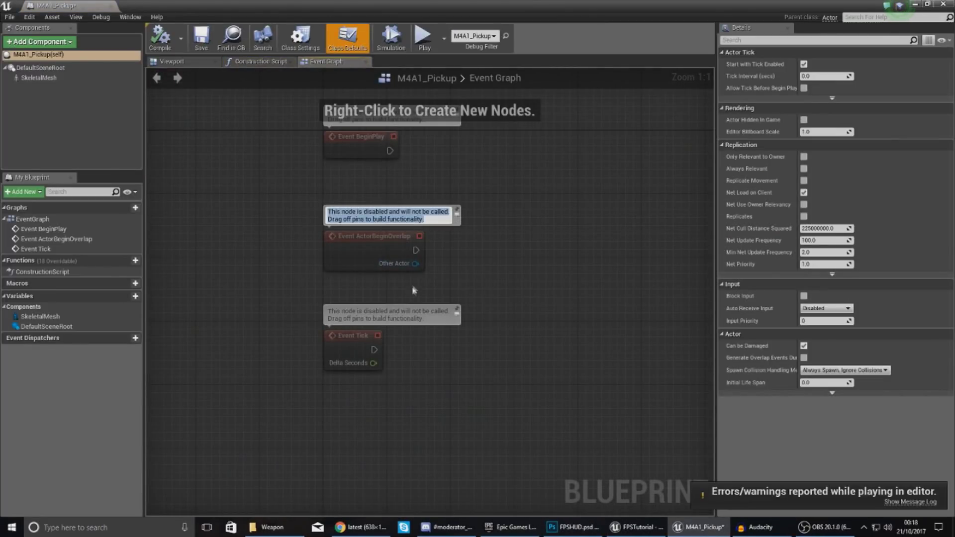
left_click_drag(476, 261, 476, 261)
type("cas")
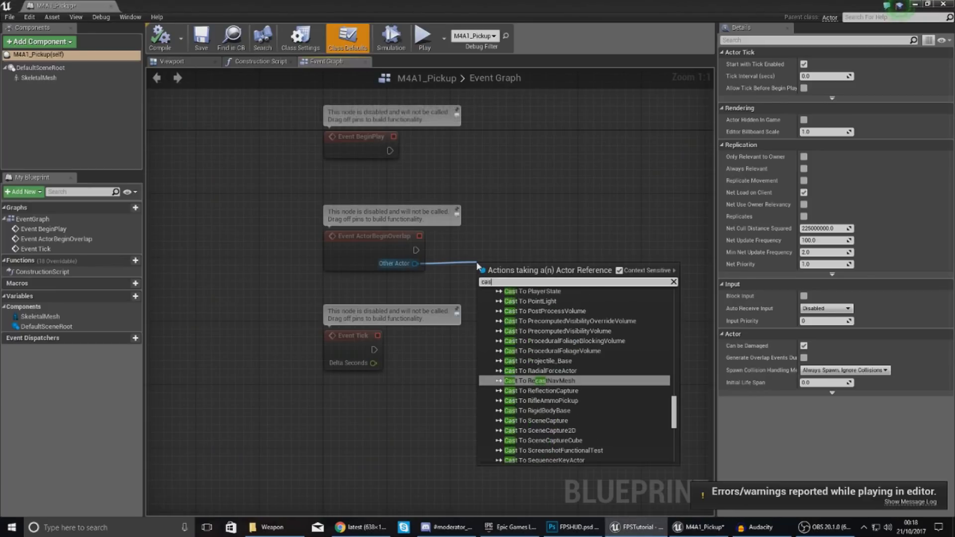
type("t to third")
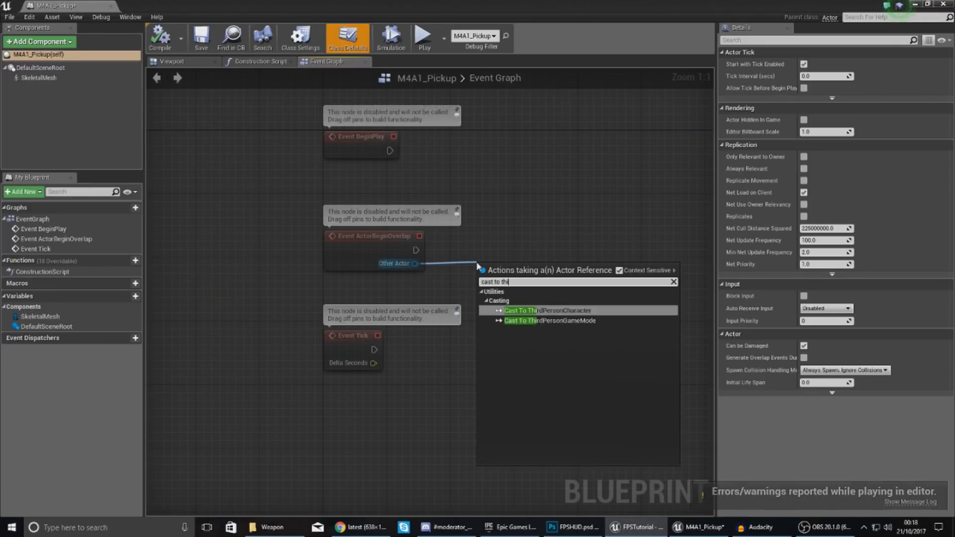
key("Return")
left_click_drag(552, 273, 568, 250)
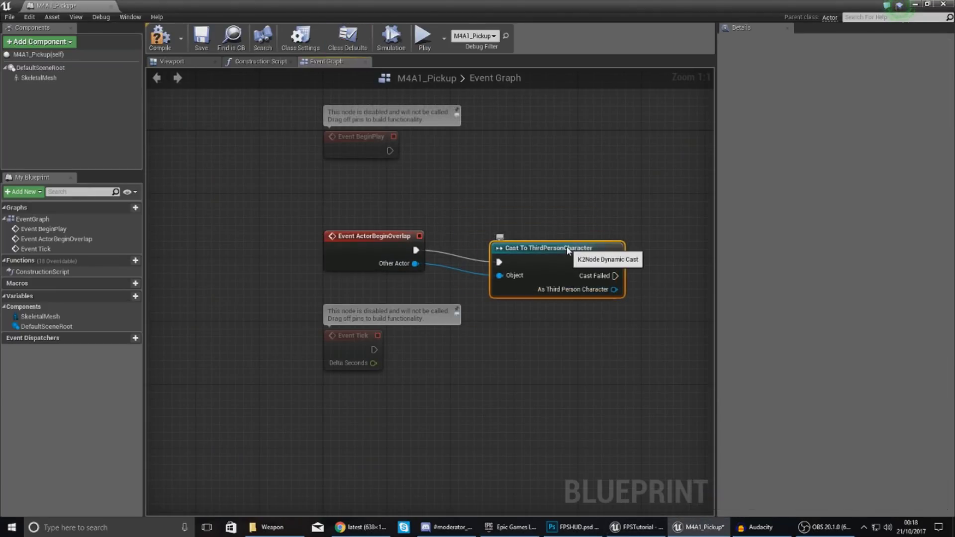
Set Weapon 2Picked Up to true on the cast Third Person Character and line up the node beside the cast
right_click_drag(598, 172, 386, 160)
left_click_drag(400, 270, 461, 287)
type("set weapon")
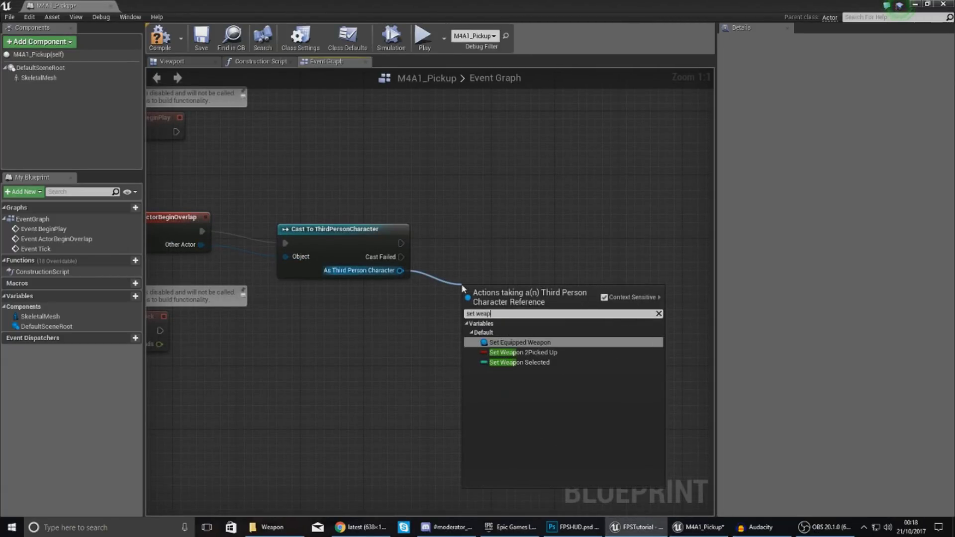
key("Down")
key("Down")
key("Up")
key("Return")
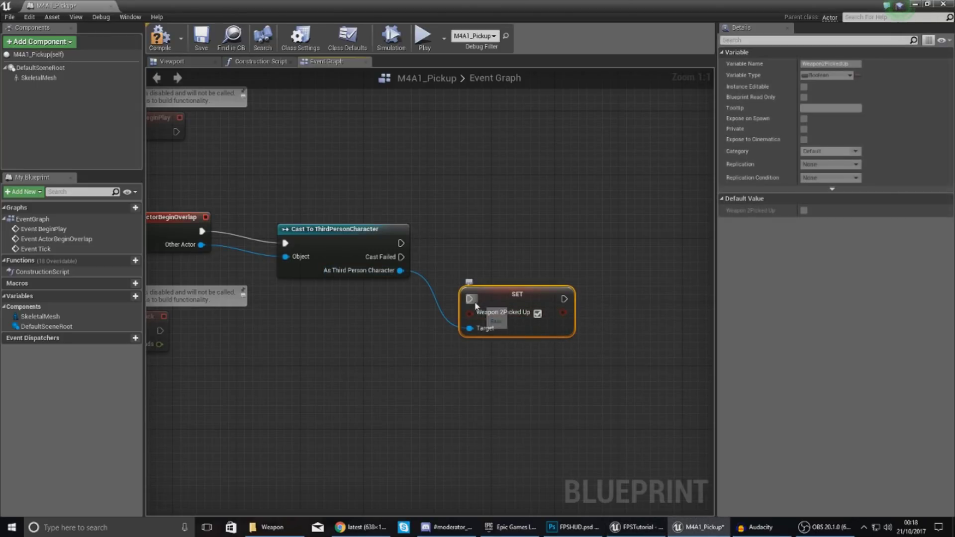
left_click_drag(533, 297, 557, 238)
Add a DestroyActor node targeting self after the node setting Weapon 2Picked Up, and close the Blueprint
right_click_drag(557, 236, 434, 226)
left_click_drag(557, 233, 557, 234)
type("destroy actor")
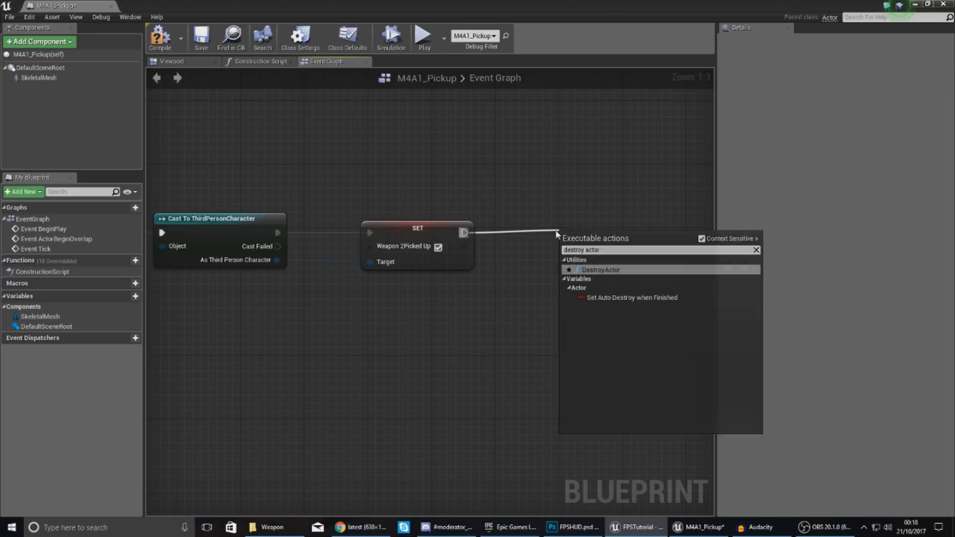
key("Return")
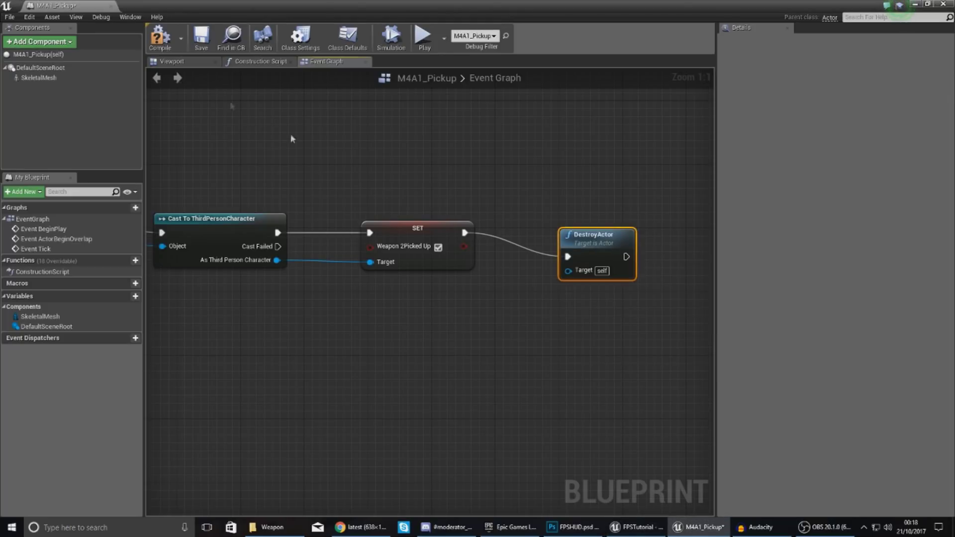
left_click(111, 6)
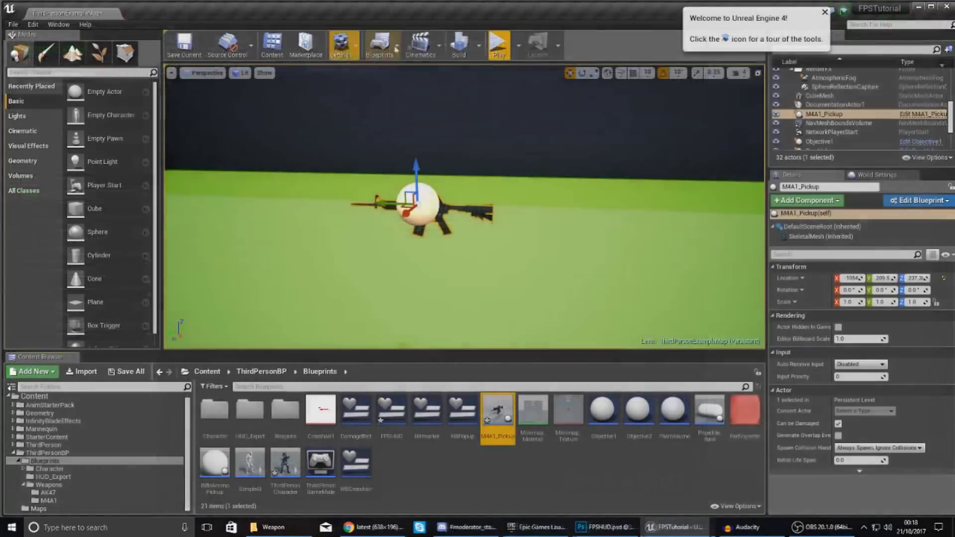
Play the level, walk into the rifle pickup to test the overlap, and stop playing
left_click(498, 45)
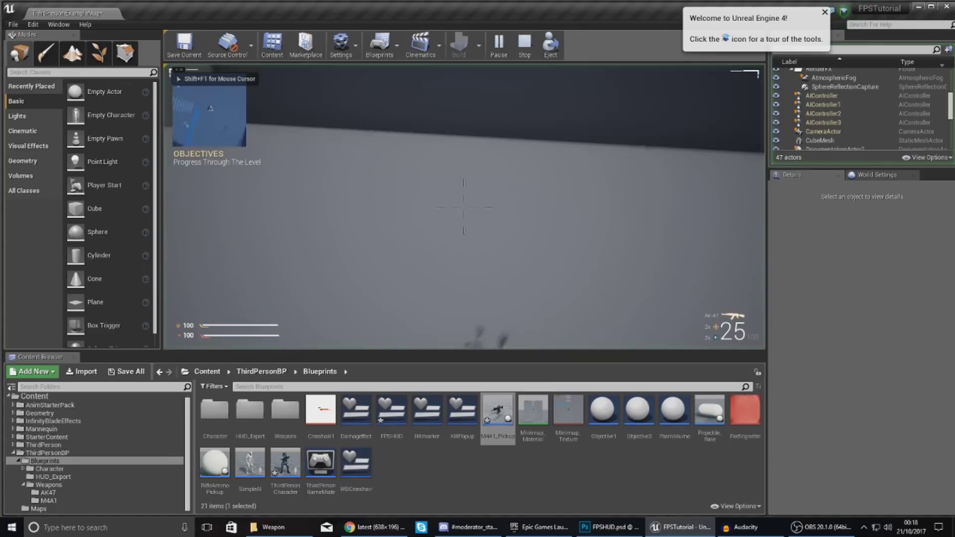
key("w")
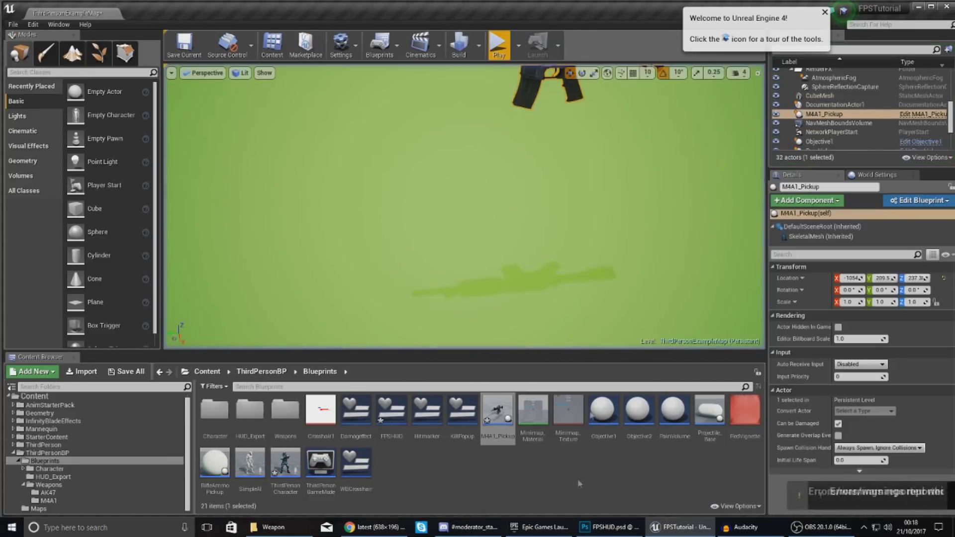
key("Escape")
Set the collision preset of M4A1_Pickup's SkeletalMesh component to OverlapAll, compile, and close the Blueprint
double_click(492, 420)
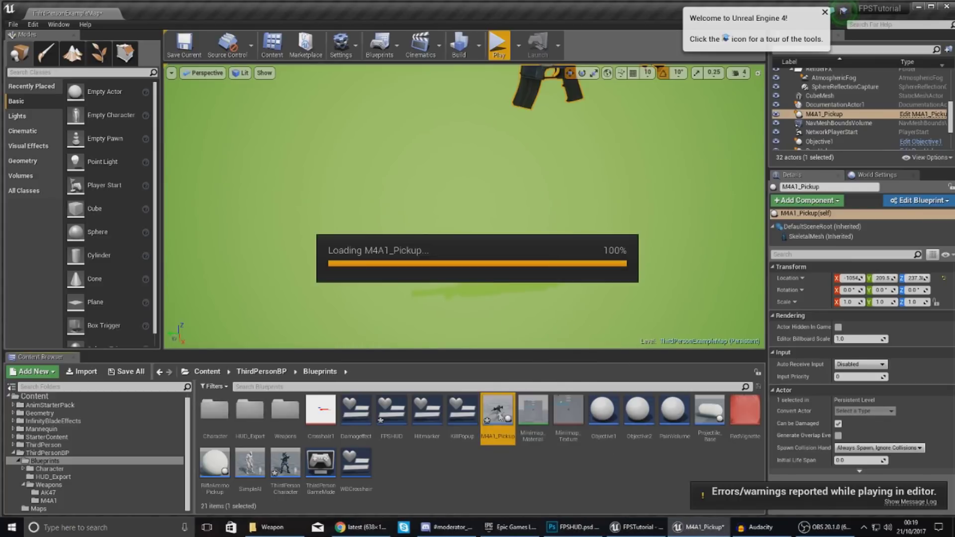
left_click(38, 78)
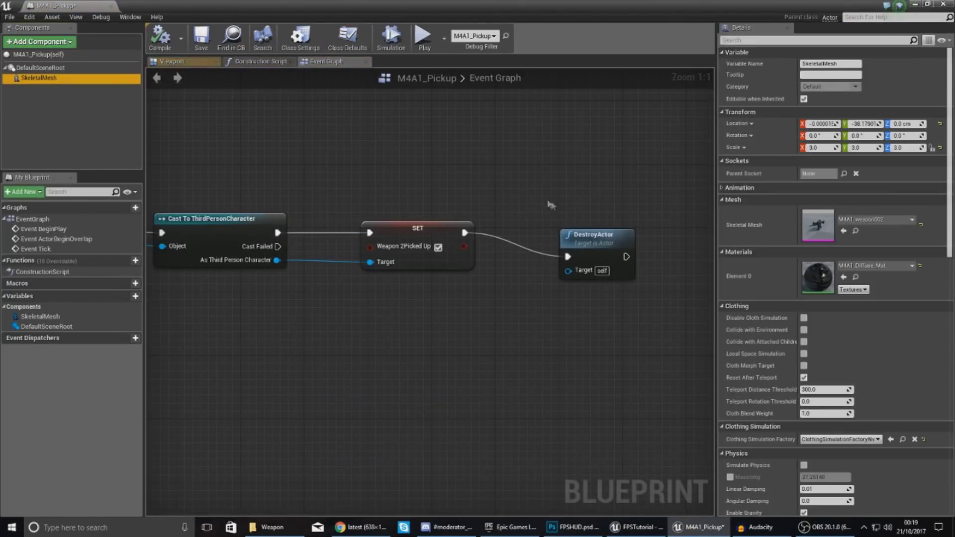
scroll(830, 344, "down", 5)
scroll(834, 354, "down", 6)
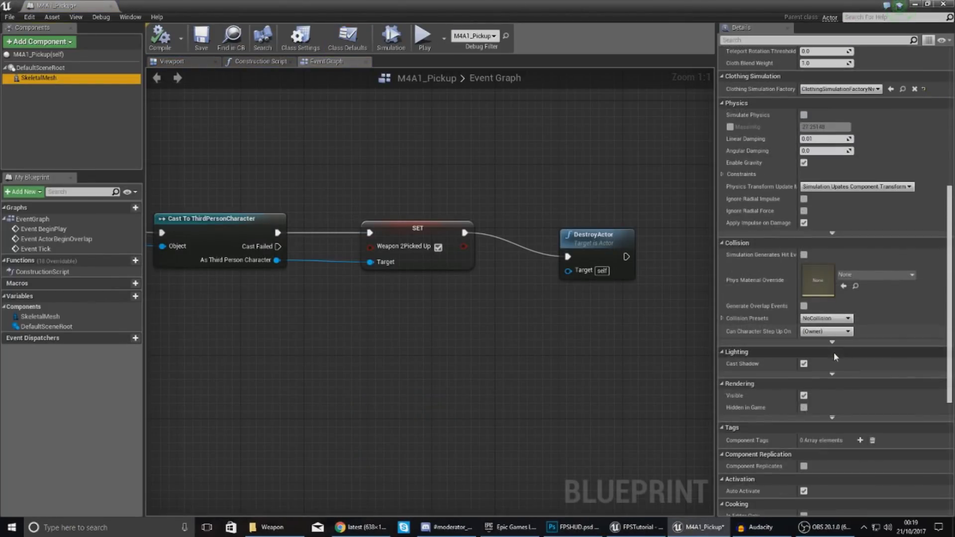
scroll(834, 354, "up", 3)
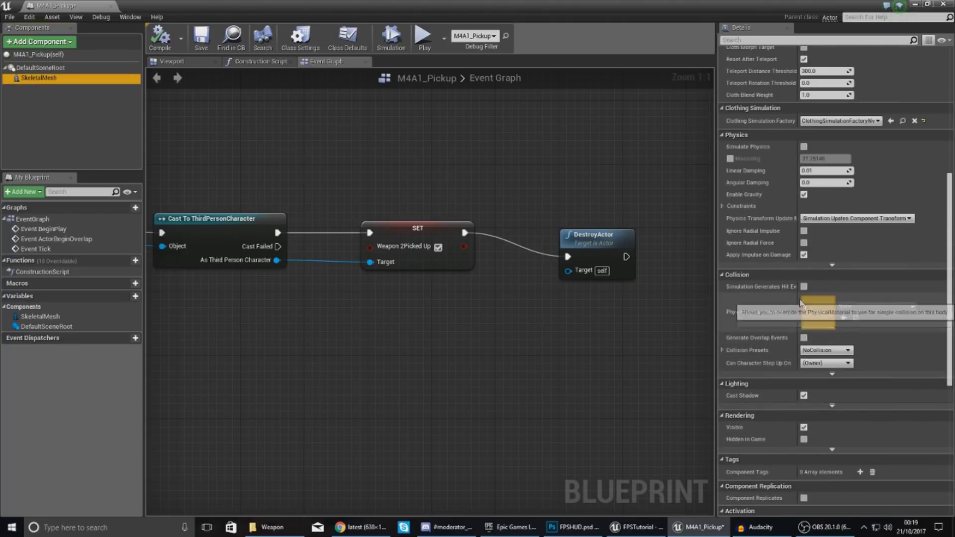
left_click(844, 352)
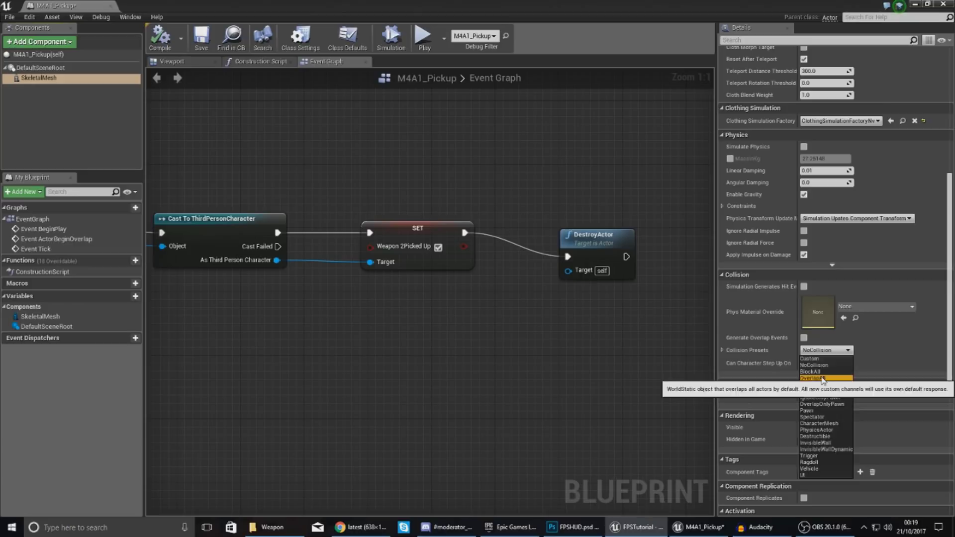
left_click(824, 378)
left_click(160, 44)
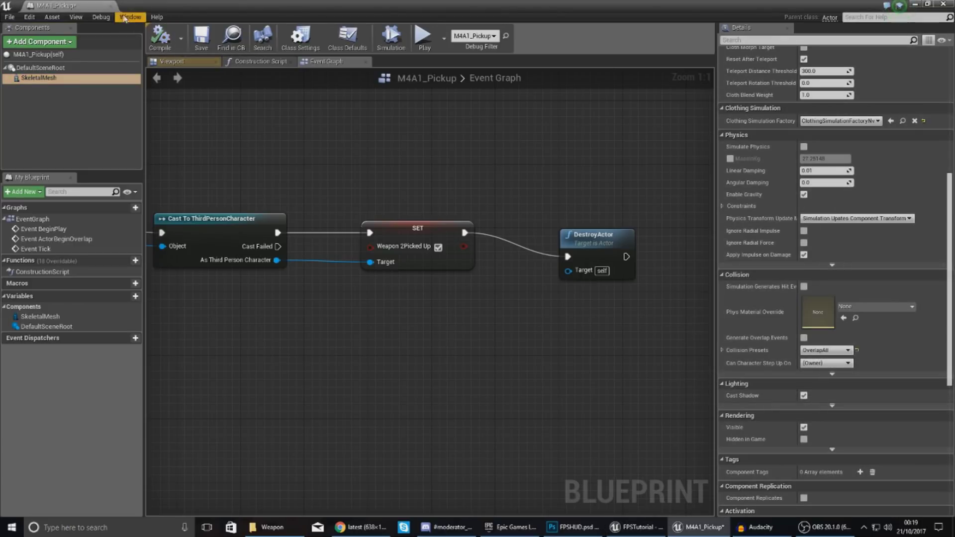
left_click(112, 7)
Play the level again to retest the rifle pickup's collision, stop playing, and briefly review the M4A1_Pickup Blueprint
left_click(495, 40)
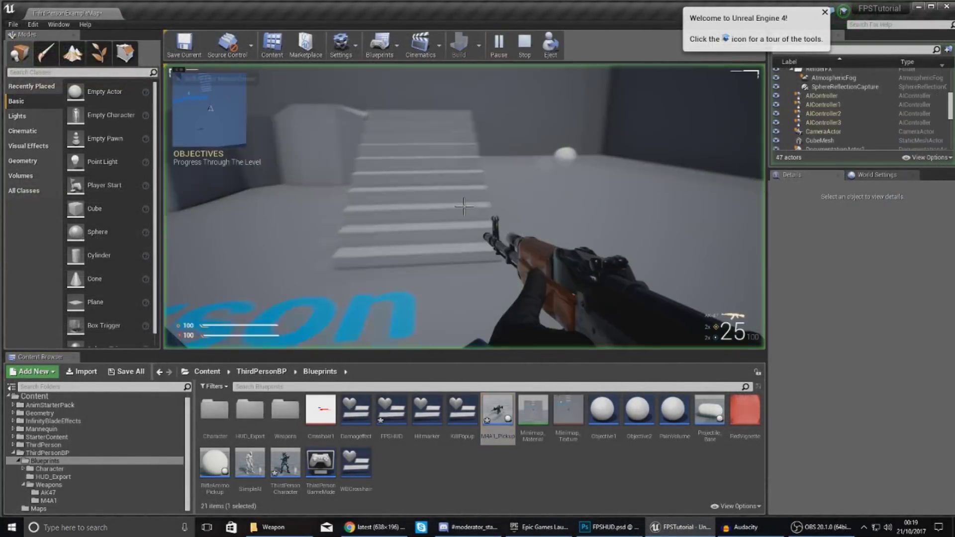
key("w")
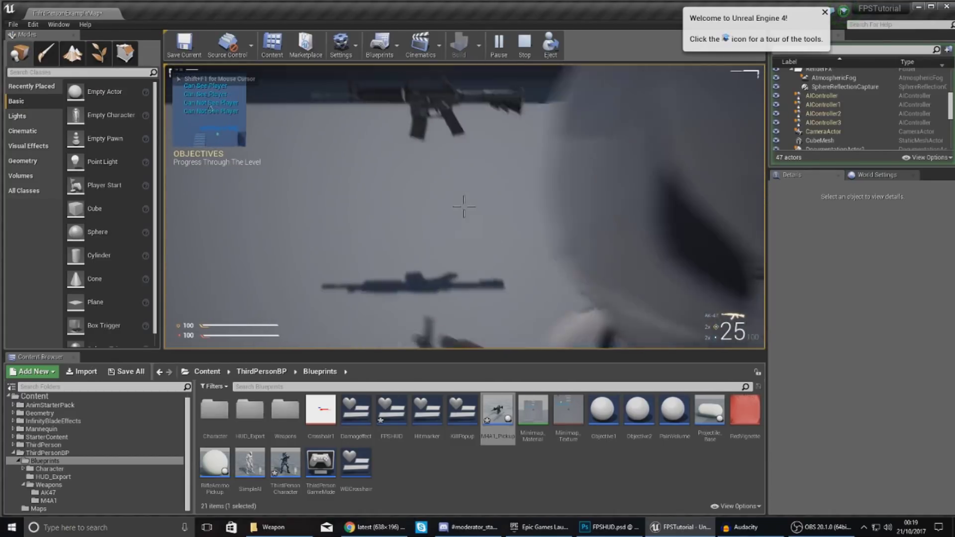
key("s")
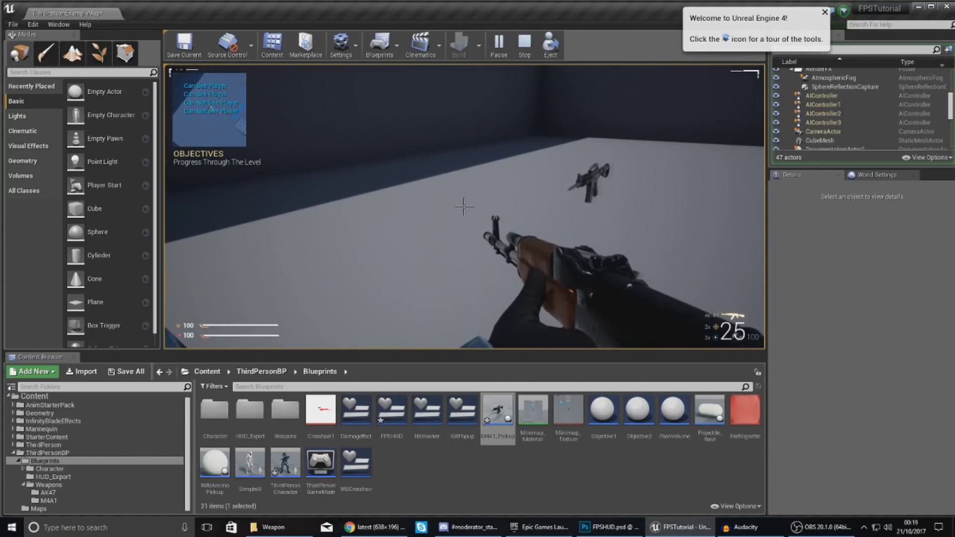
key("Escape")
double_click(490, 422)
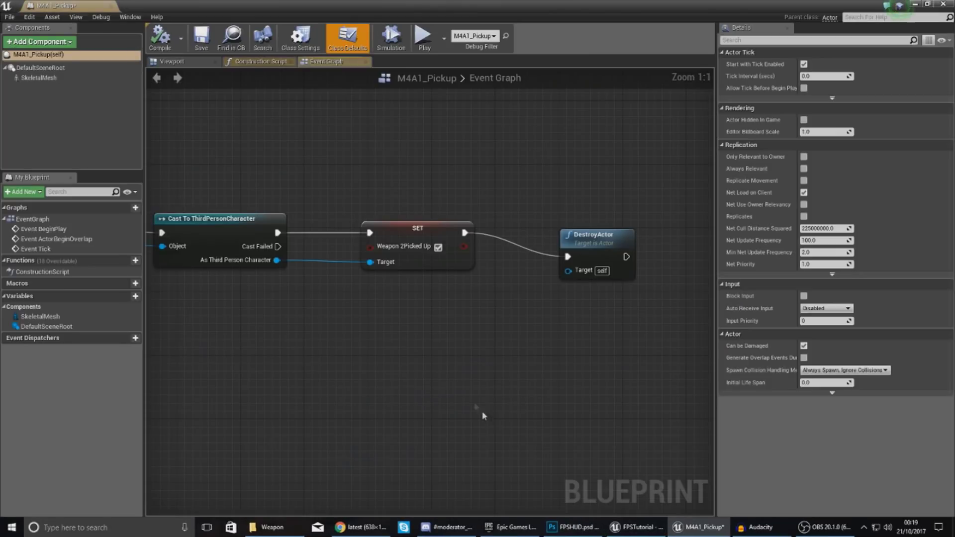
left_click(110, 6)
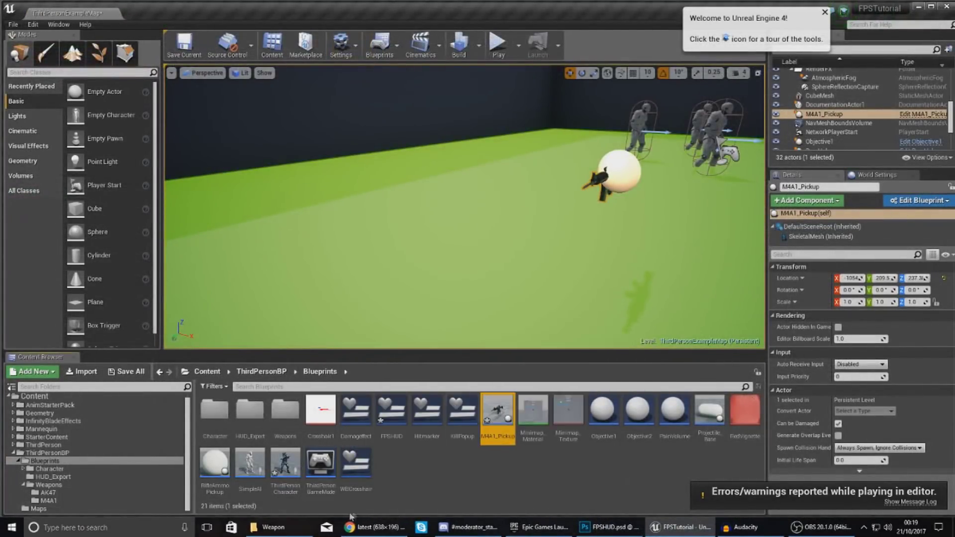
Examine the asset details of the M4A1_weapon002 skeletal mesh in the Weapons/M4A1 folder for collision settings, and close the mesh editor
double_click(215, 410)
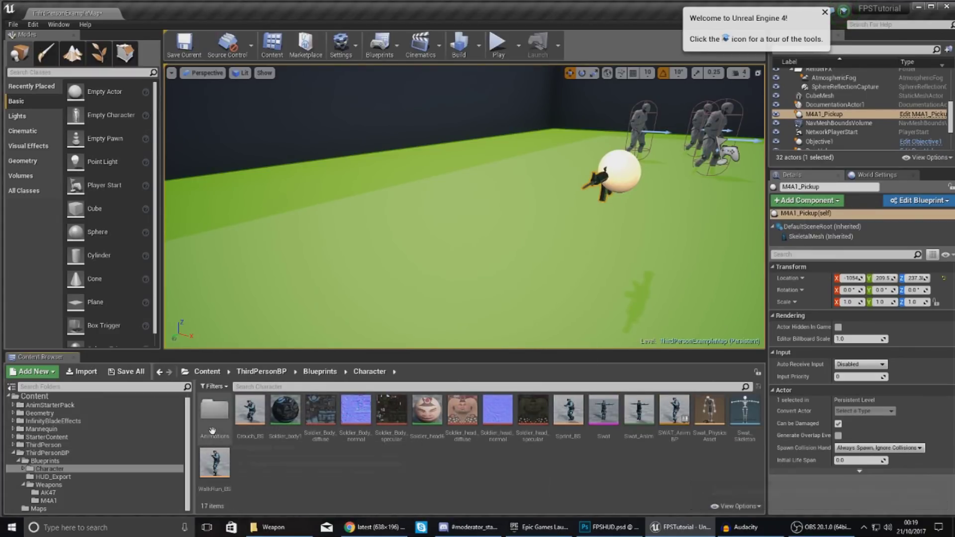
left_click(55, 484)
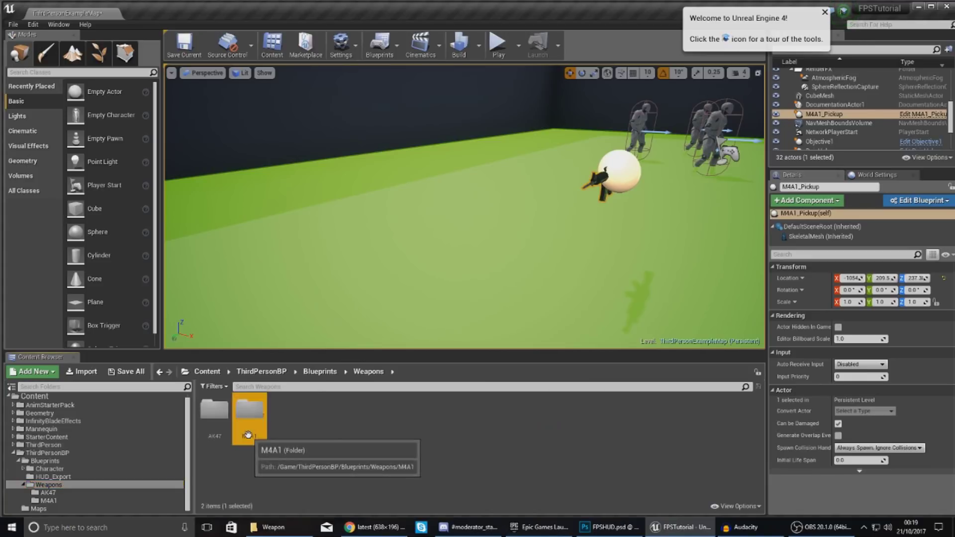
double_click(249, 409)
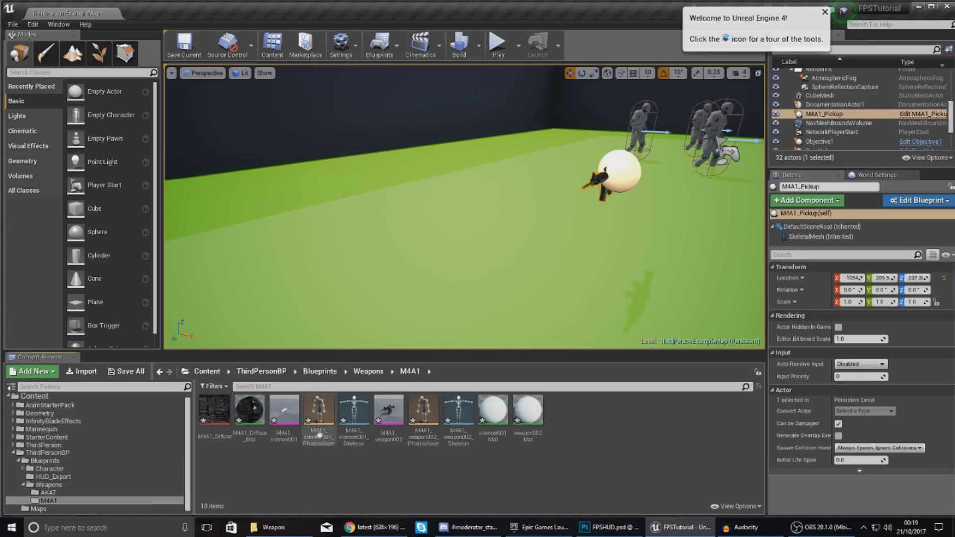
double_click(386, 431)
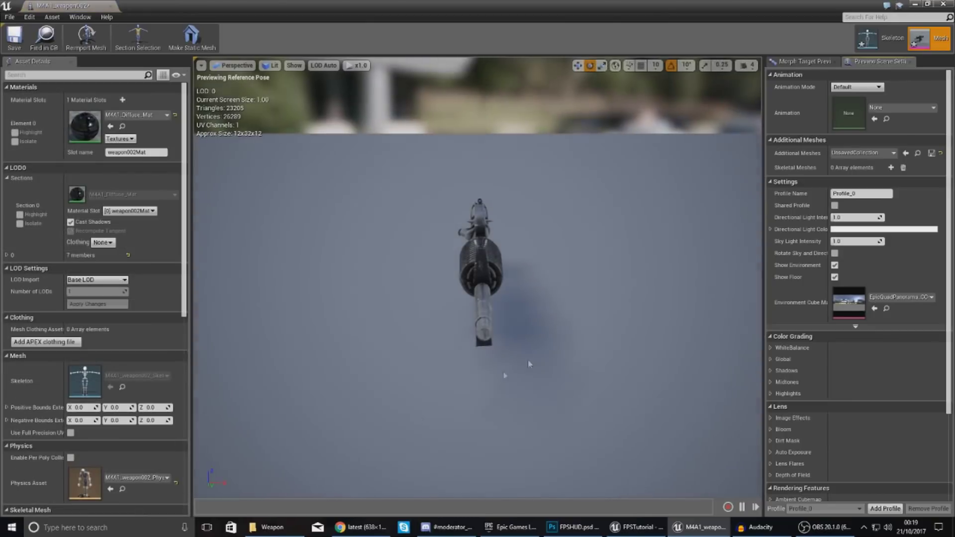
scroll(96, 345, "down", 10)
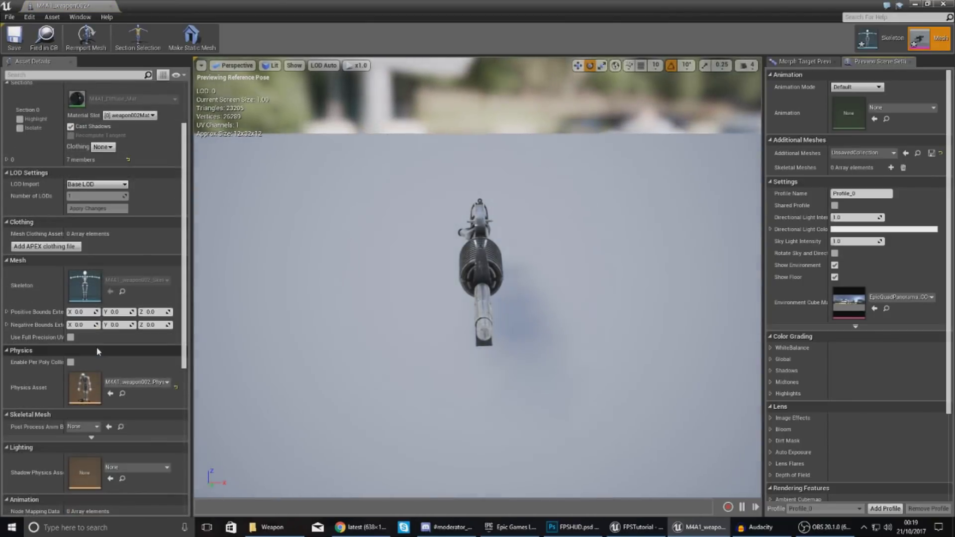
scroll(99, 354, "up", 9)
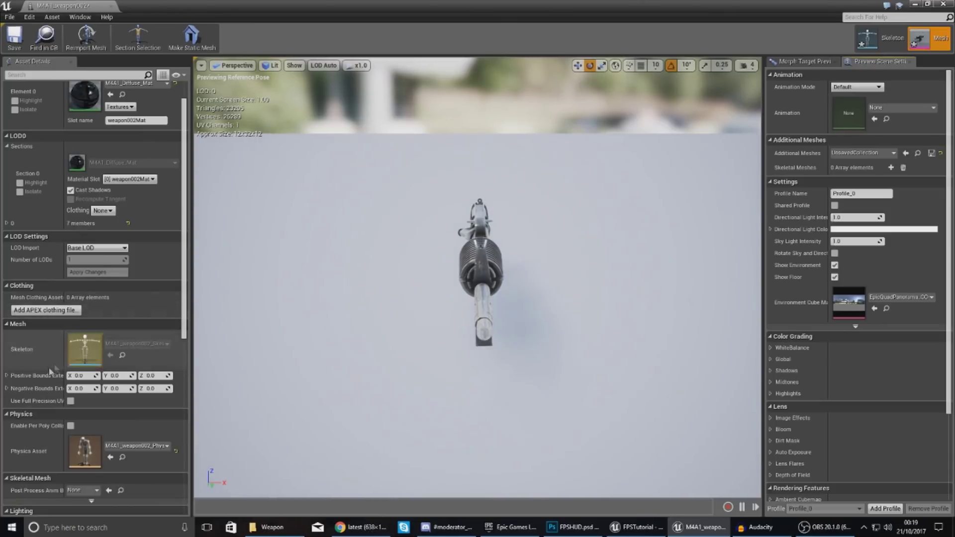
scroll(73, 376, "up", 1)
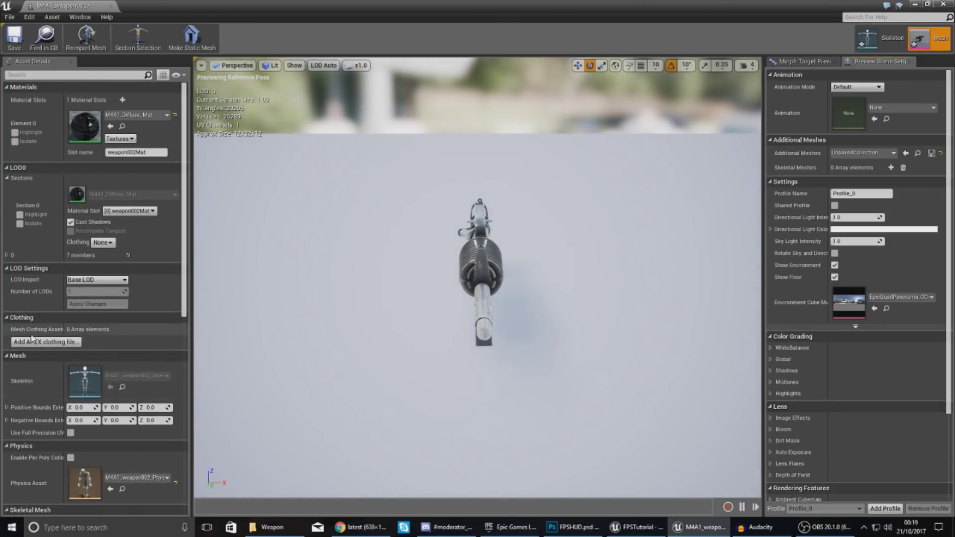
scroll(33, 338, "down", 9)
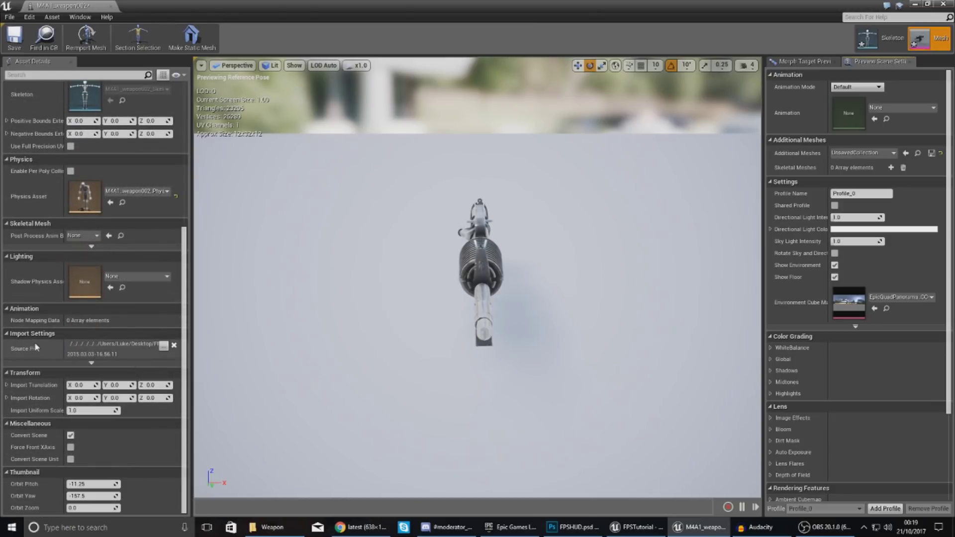
scroll(59, 368, "up", 2)
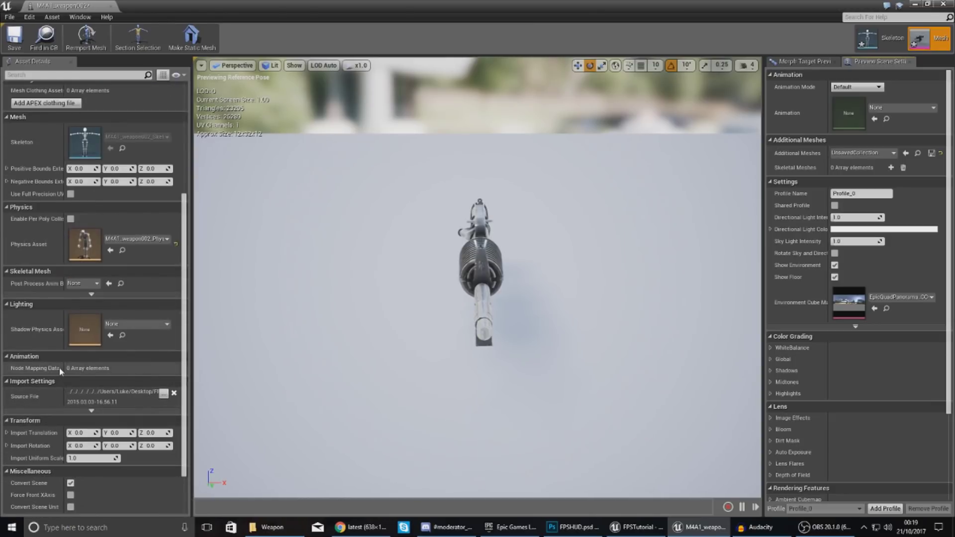
scroll(60, 363, "up", 1)
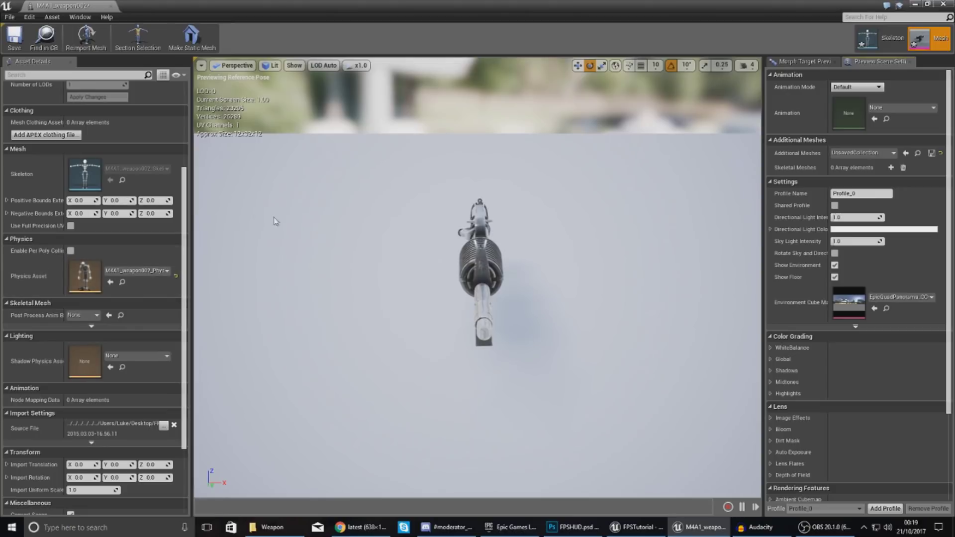
scroll(75, 199, "up", 6)
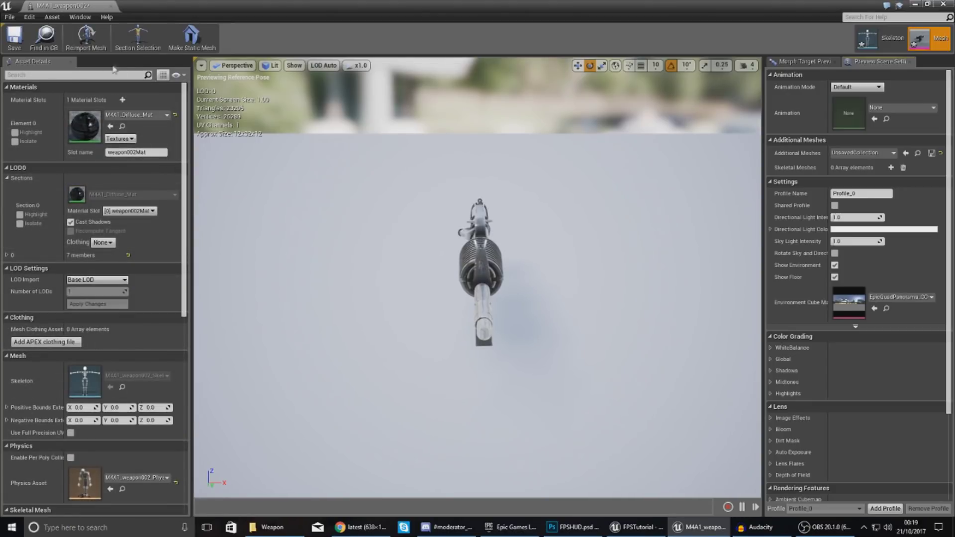
left_click(111, 5)
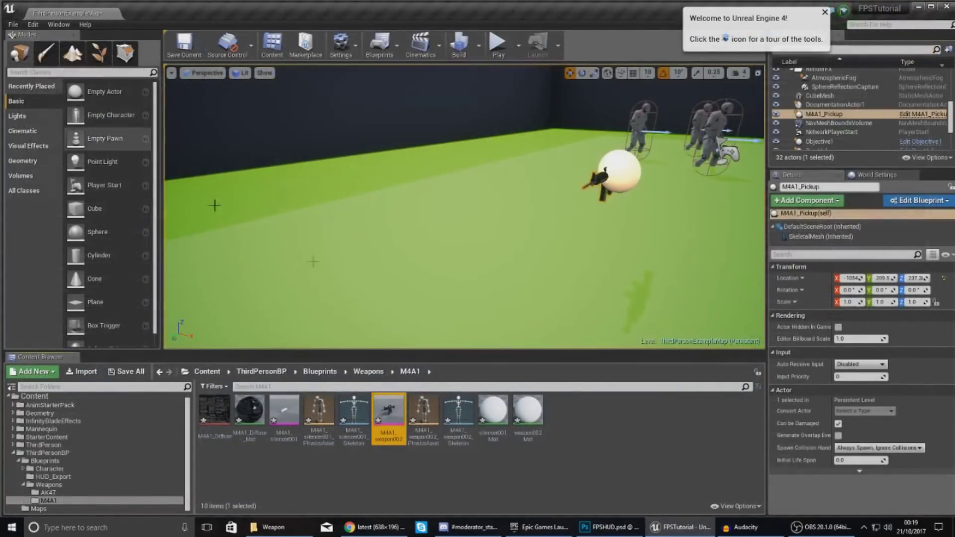
Import the M4A1 FBX file from the Weapon folder into the M4A1 content folder as a static mesh, and close the message log
left_click(273, 527)
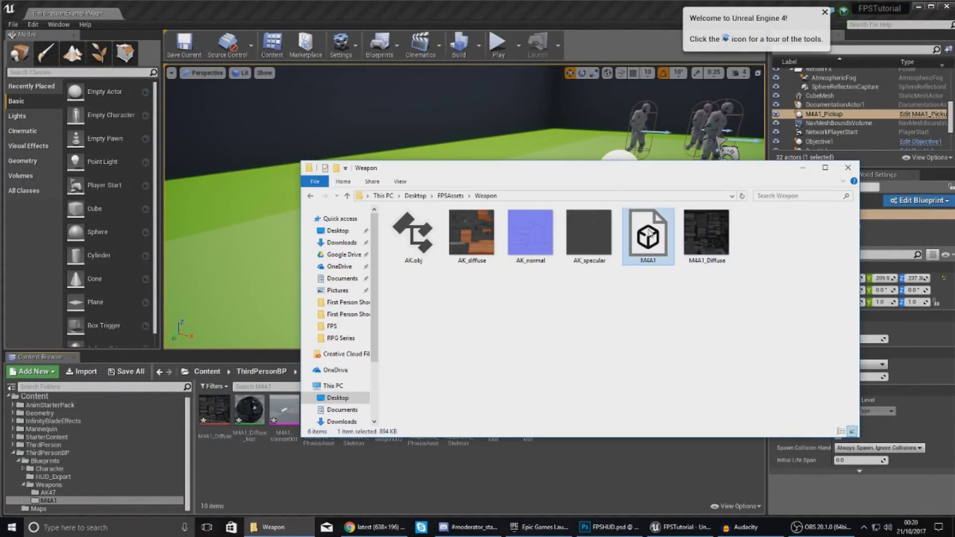
right_click(650, 264)
left_click_drag(650, 263, 554, 478)
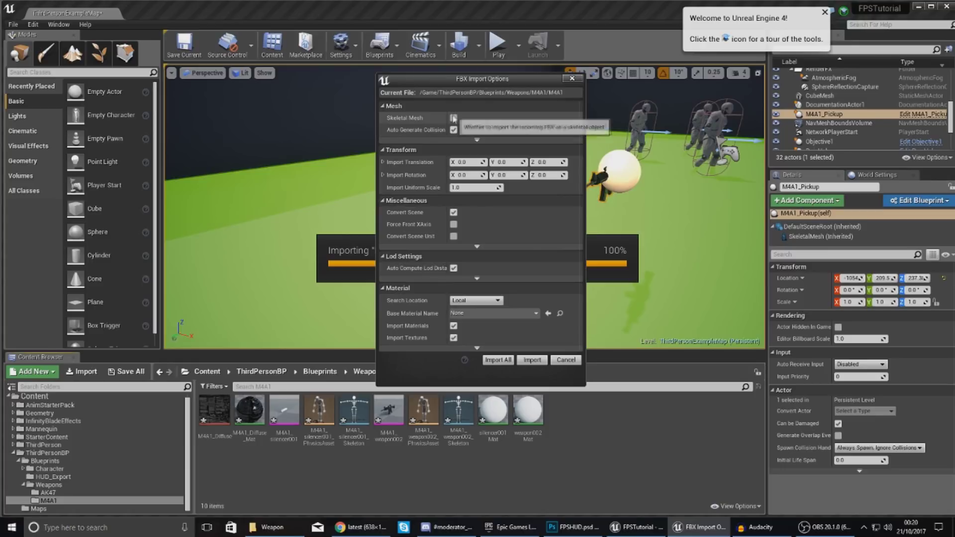
left_click(532, 360)
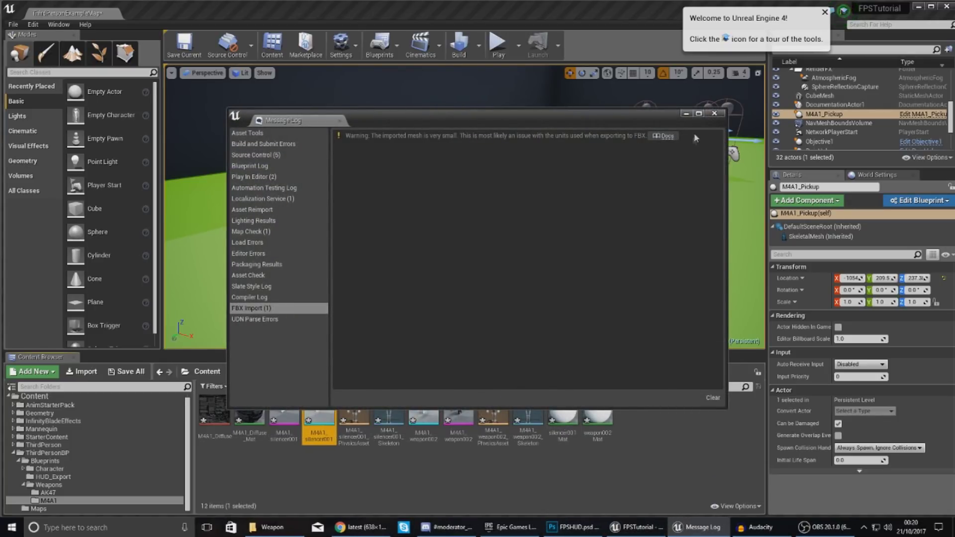
left_click(715, 114)
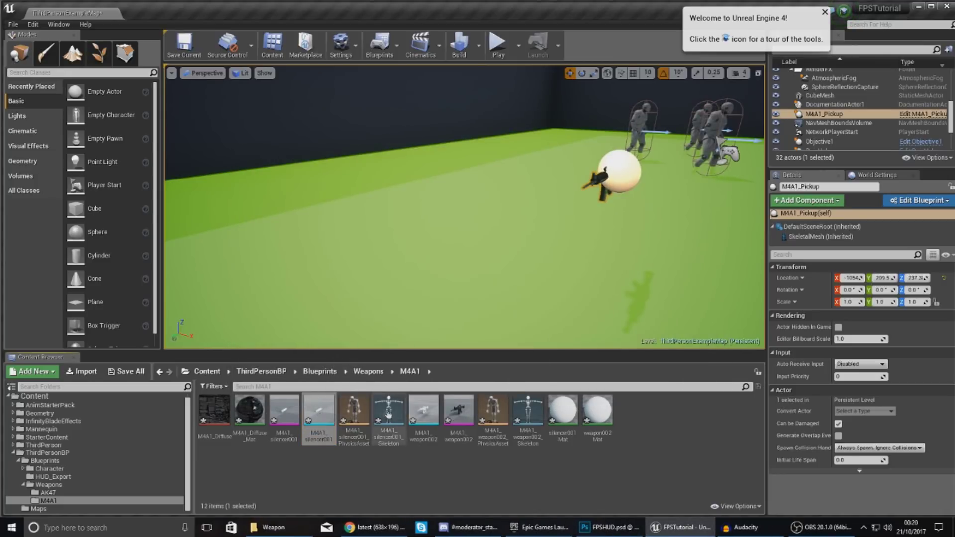
Open the M4A1_weapon002 static mesh, display its complex and simple collision to examine them, and close the mesh editor
left_click(412, 416)
double_click(412, 416)
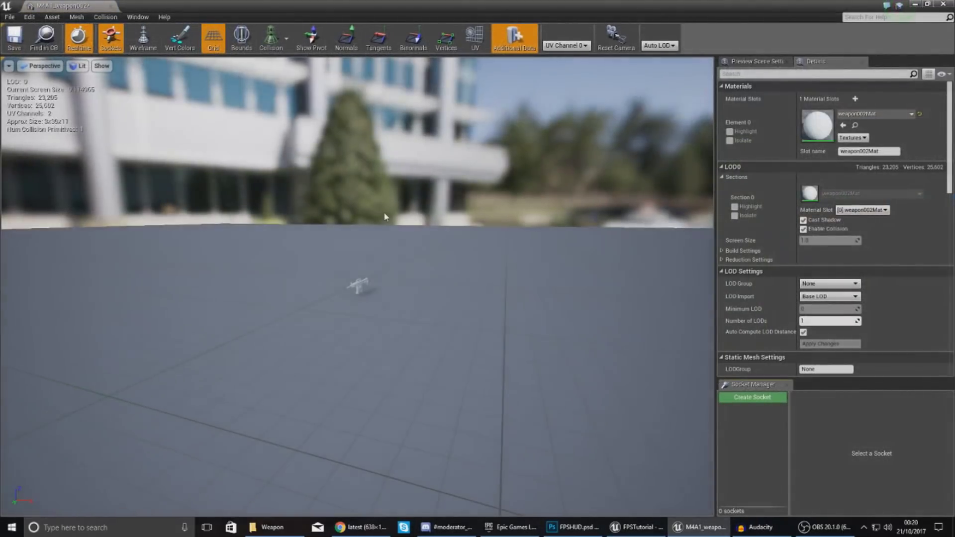
right_click_drag(443, 262, 338, 140)
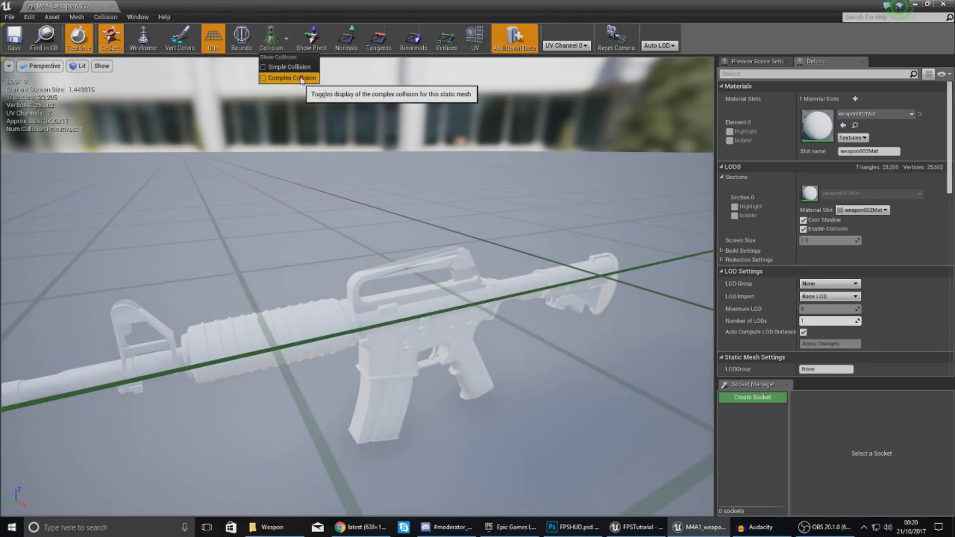
left_click(301, 79)
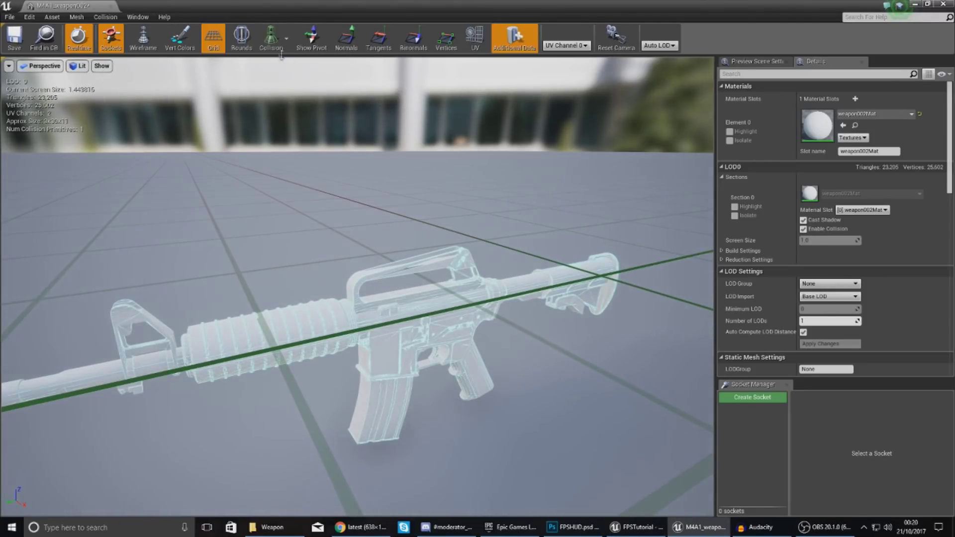
left_click(277, 42)
left_click(286, 66)
right_click_drag(547, 265, 427, 263)
key("s")
key("w")
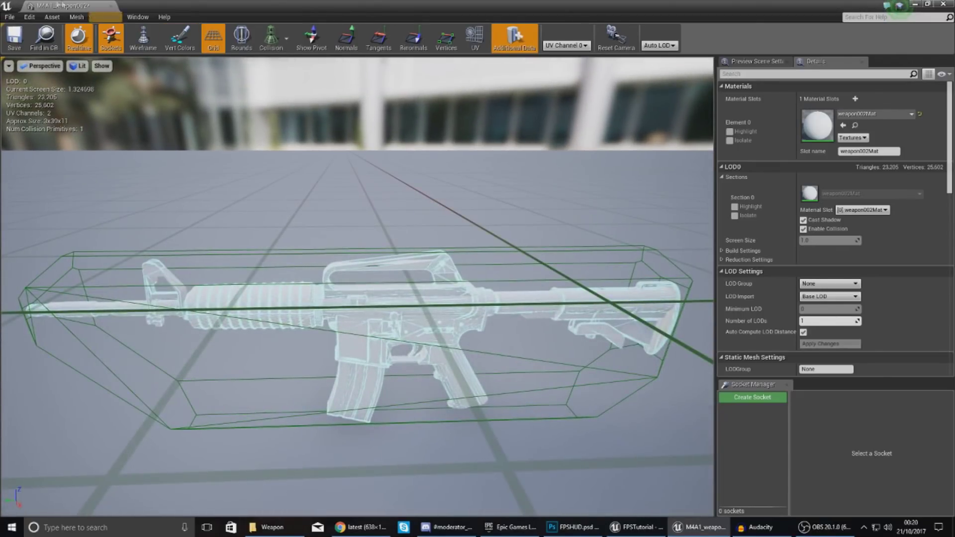
left_click(110, 6)
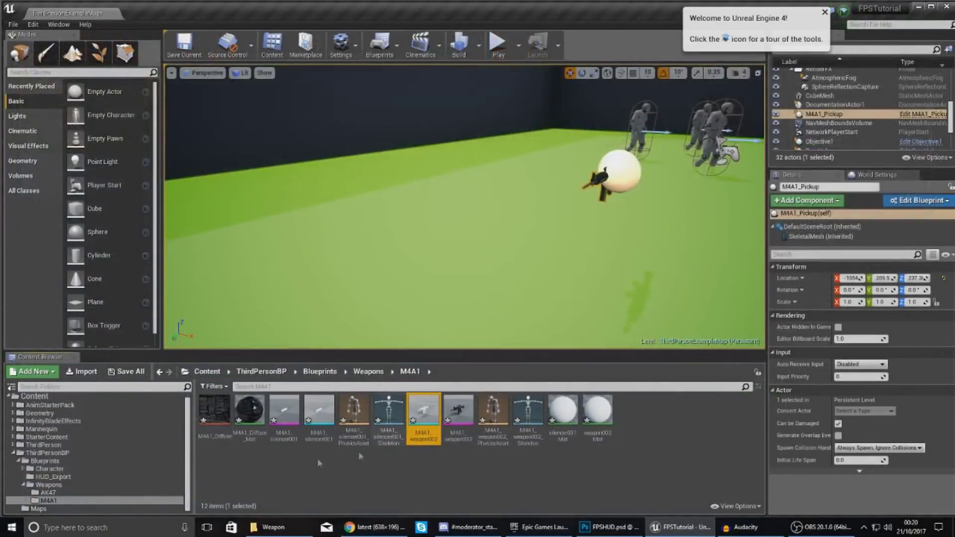
Open the M4A1_Pickup Blueprint from ThirdPersonBP/Blueprints and delete its SkeletalMesh component
left_click(75, 453)
left_click(249, 418)
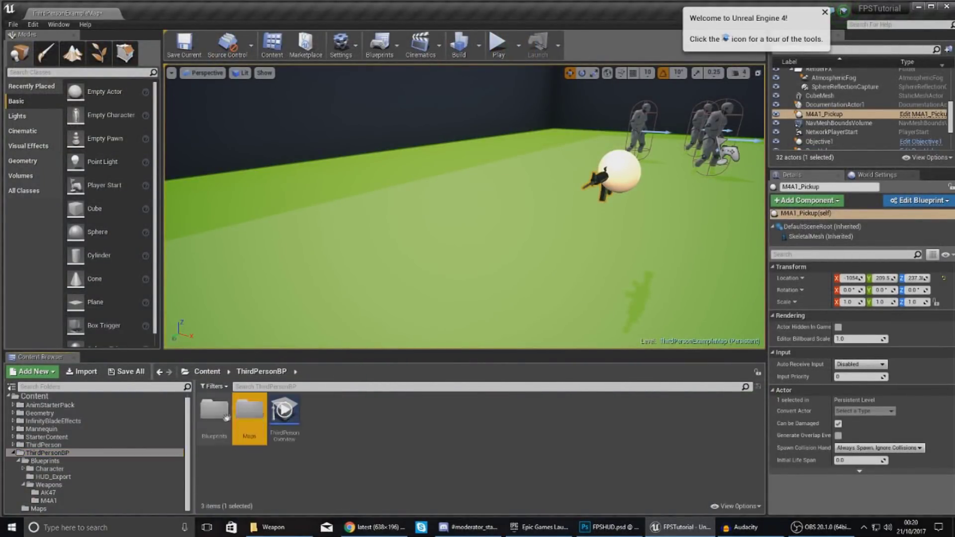
double_click(219, 418)
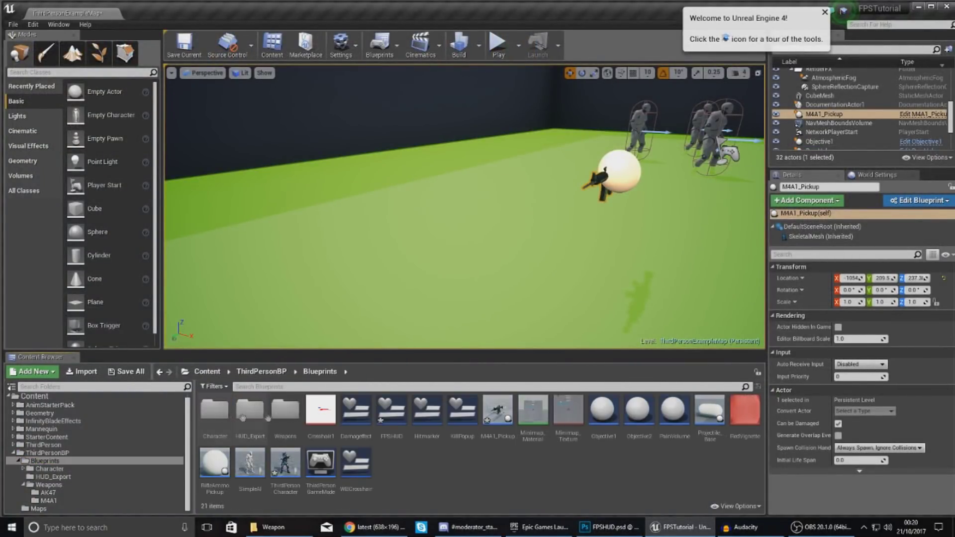
double_click(495, 421)
left_click(40, 78)
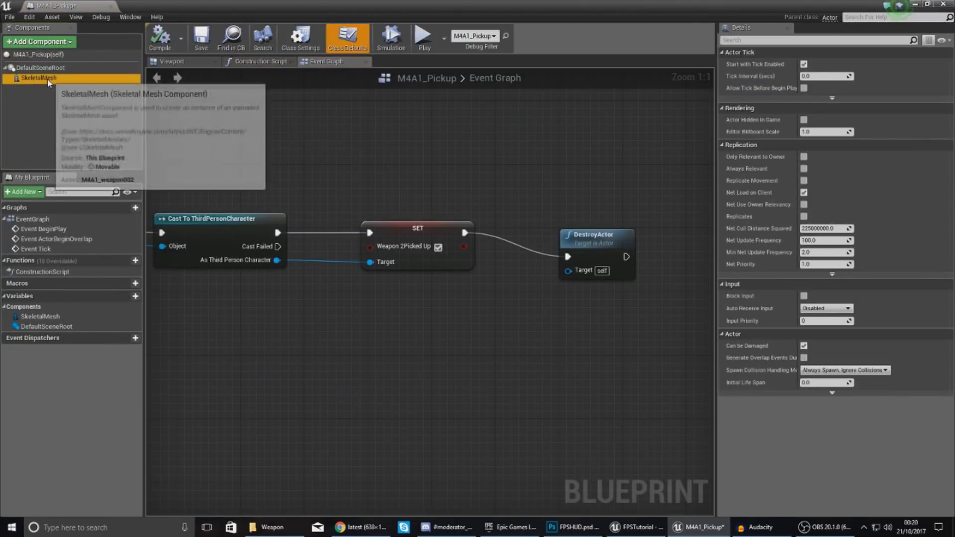
key("Delete")
Add a Static Mesh component to M4A1_Pickup and assign M4A1_weapon002 as its mesh
left_click(48, 42)
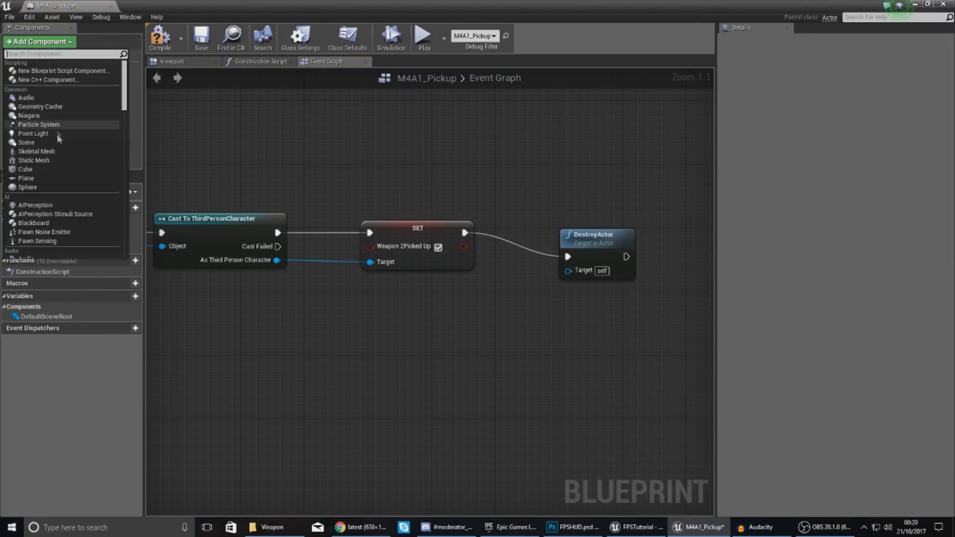
left_click(55, 154)
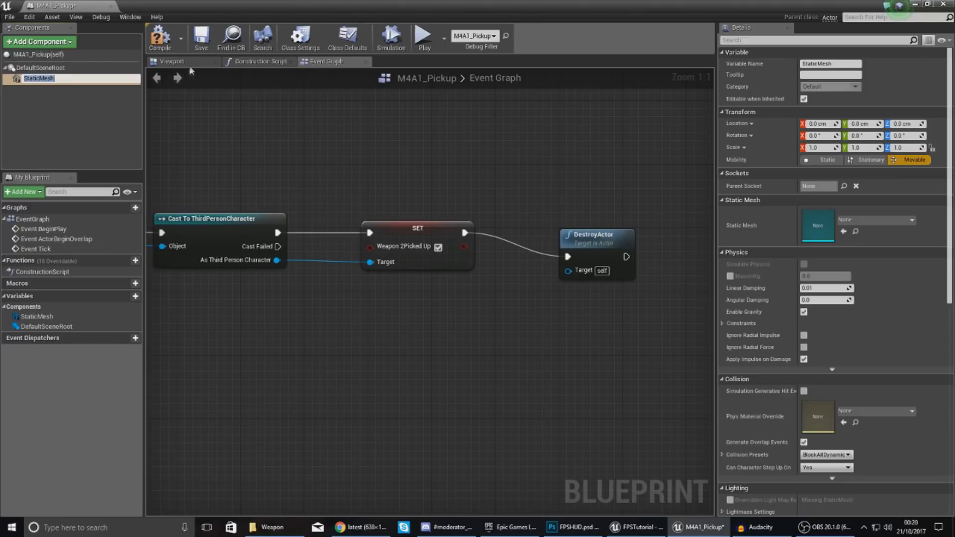
left_click(856, 220)
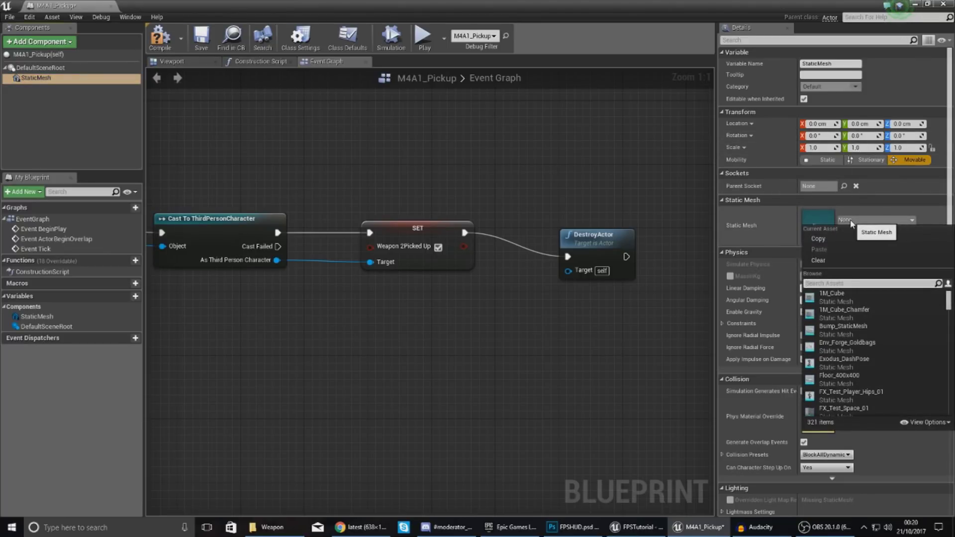
type("m4ai")
key("BackSpace")
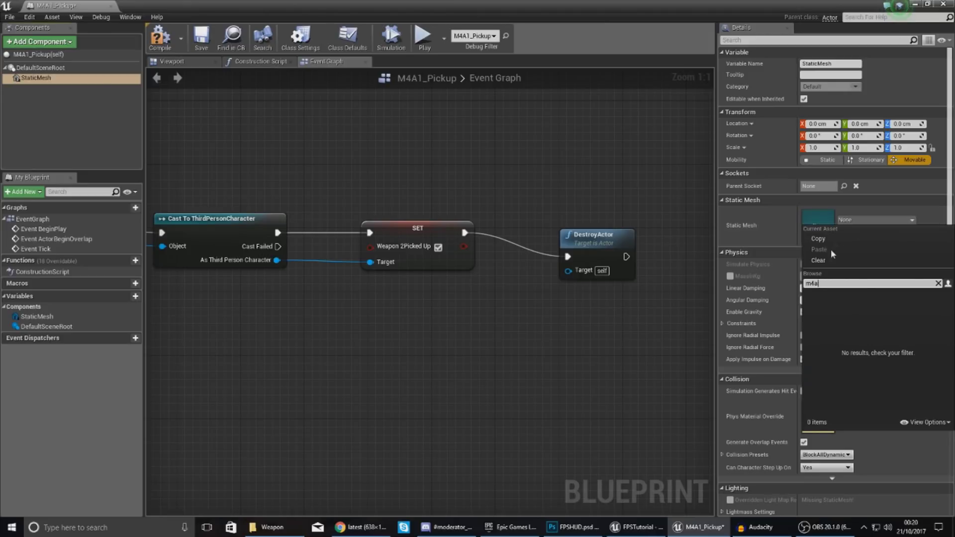
type("1")
left_click(879, 319)
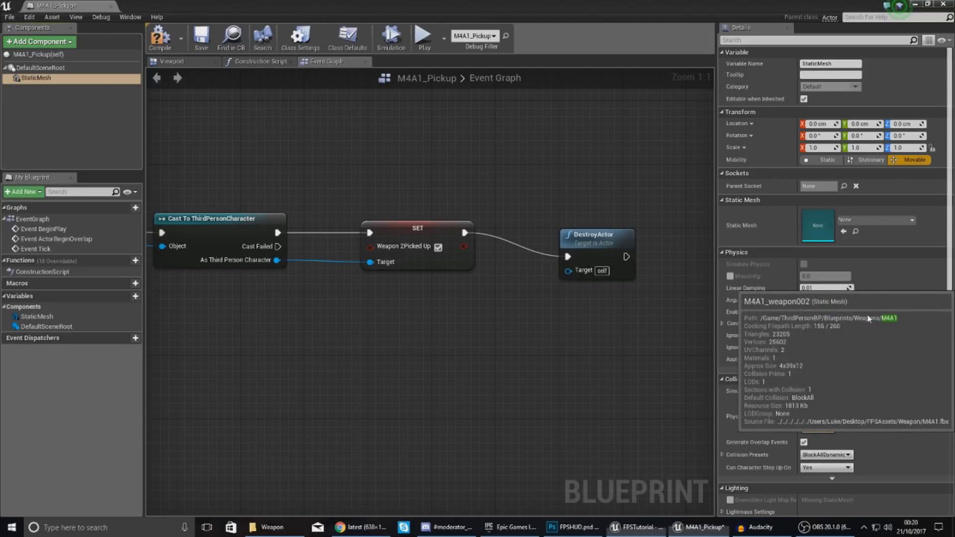
Scale the StaticMesh component to 3.0 on all axes and move it to about -36 cm in Y and 2.2 cm in Z
left_click(174, 63)
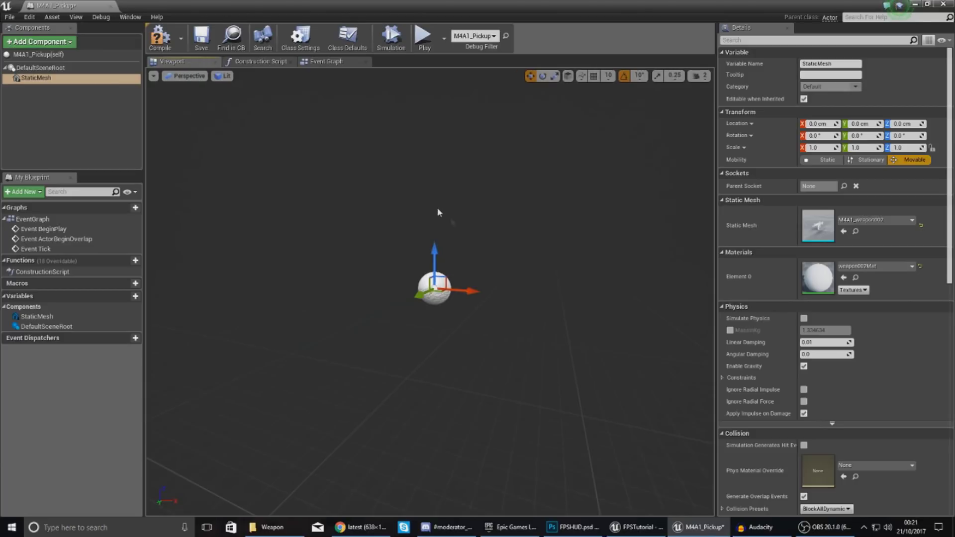
right_click_drag(437, 211, 454, 152)
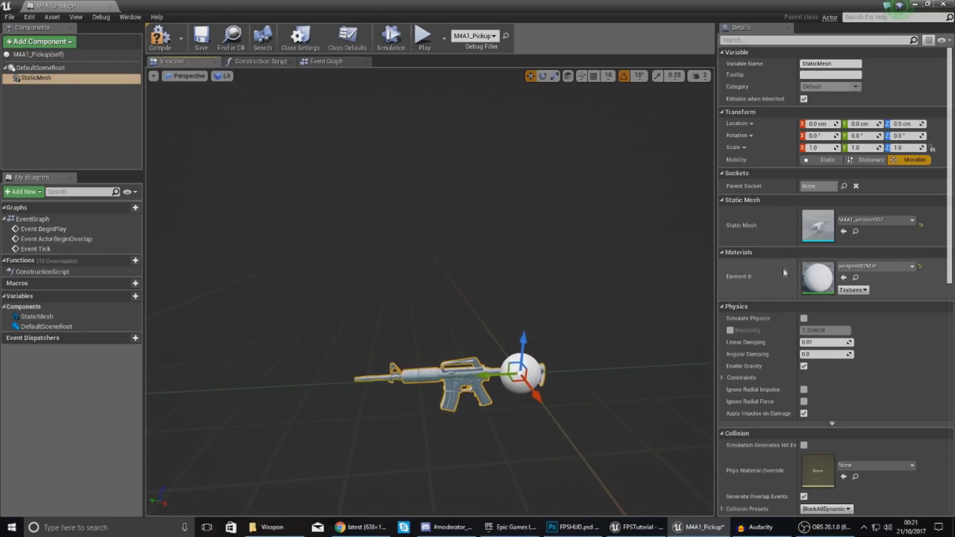
left_click(861, 146)
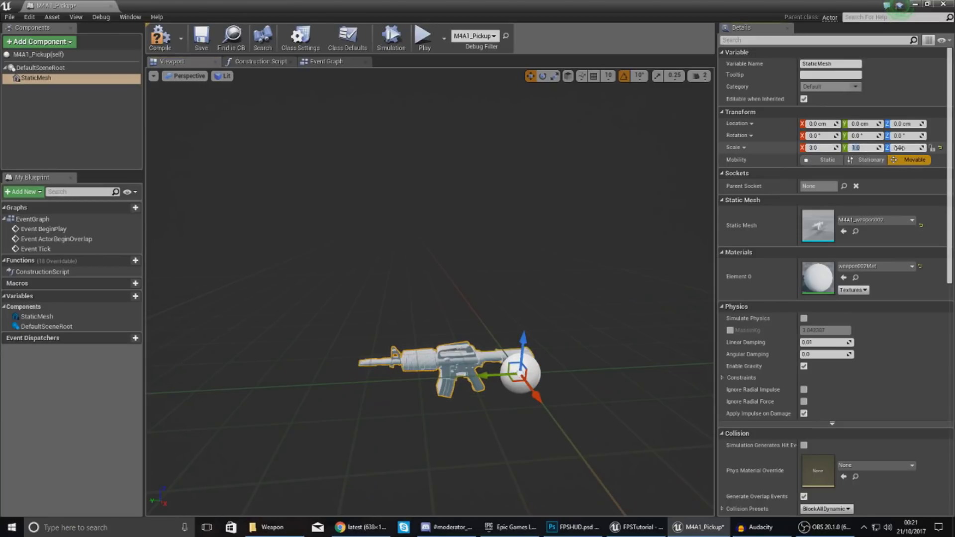
type("3")
left_click(901, 148)
type("3")
key("Return")
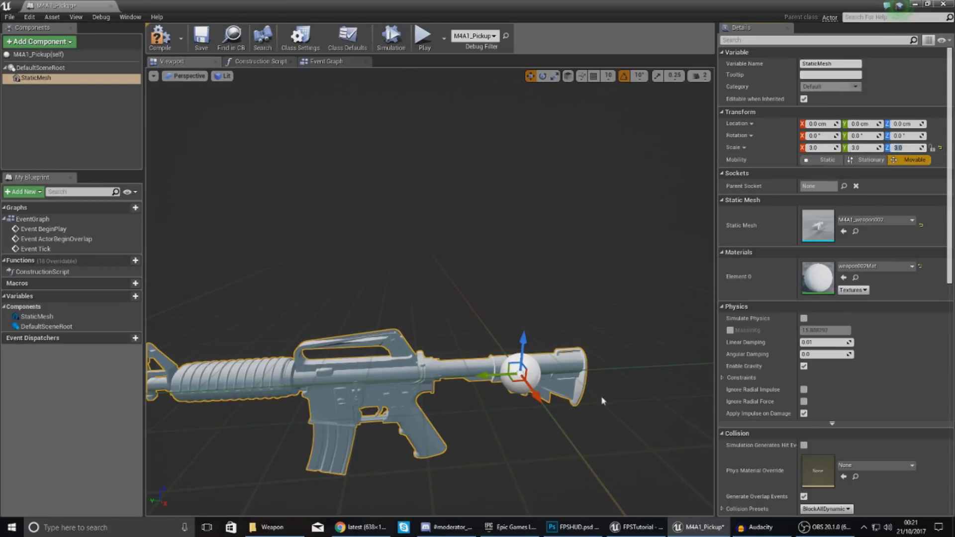
right_click_drag(601, 400, 499, 424)
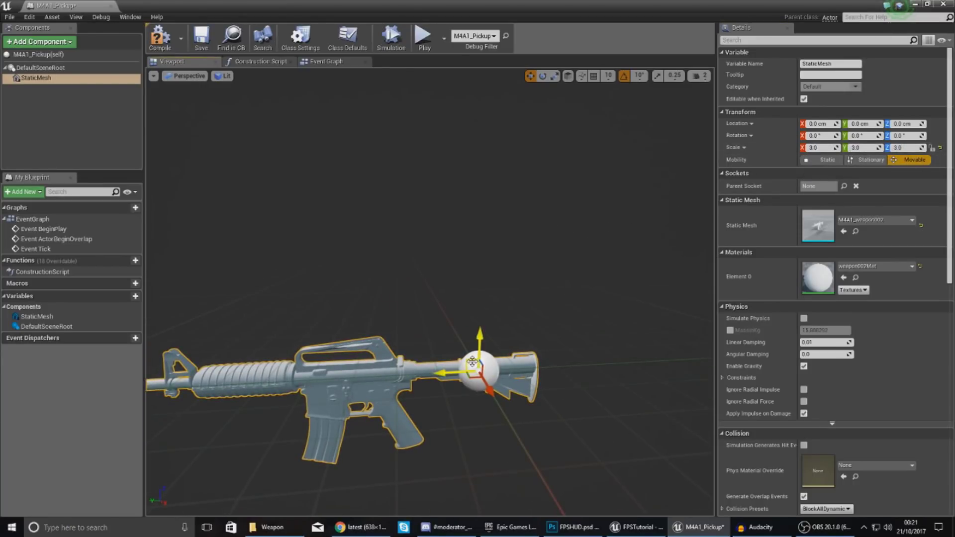
left_click_drag(472, 362, 616, 356)
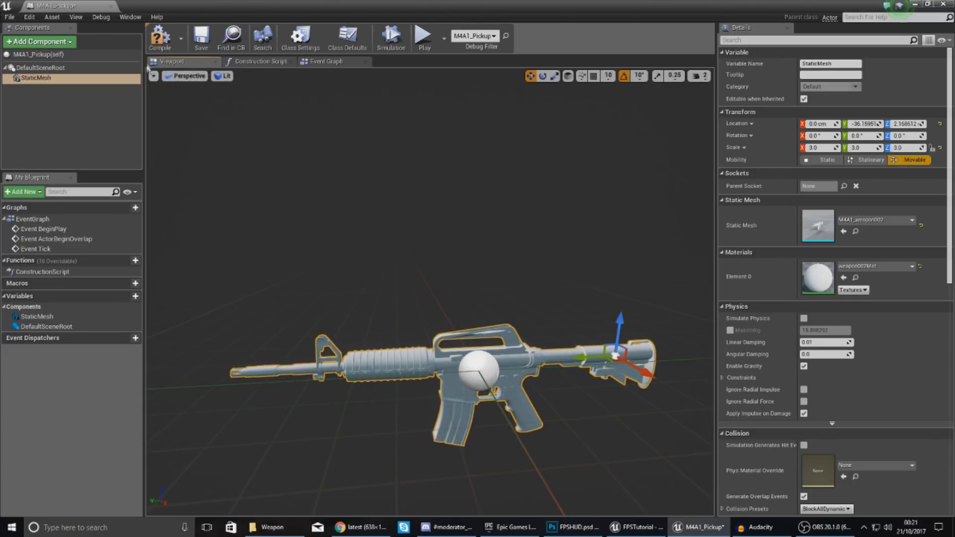
Close the M4A1_Pickup Blueprint and open the M4A1_weapon002 static mesh from the Blueprints/Weapons/M4A1 folder
left_click(170, 56)
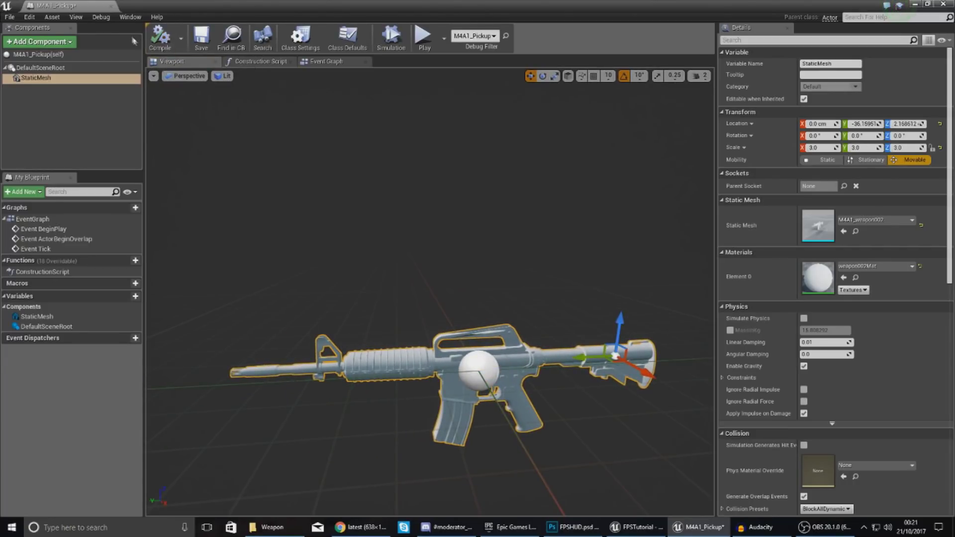
left_click(111, 7)
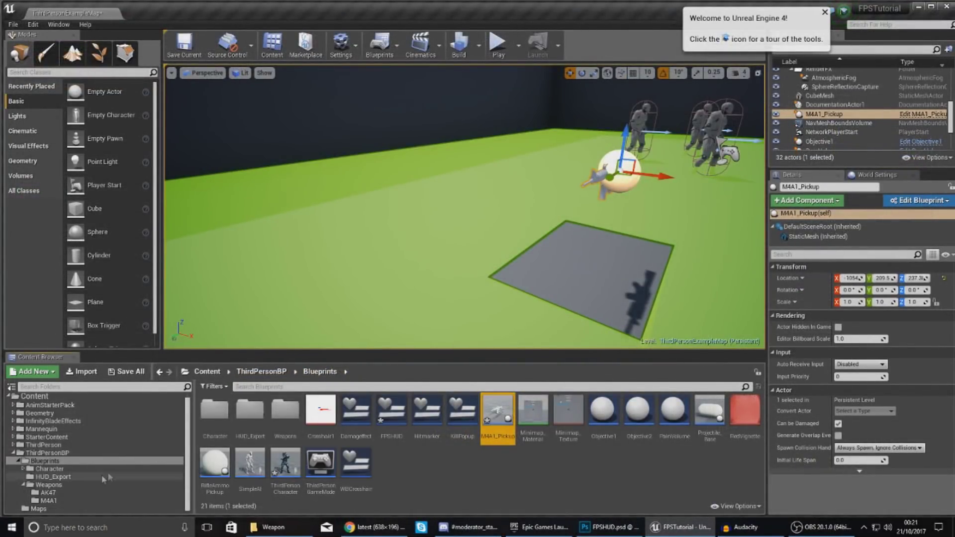
left_click(79, 484)
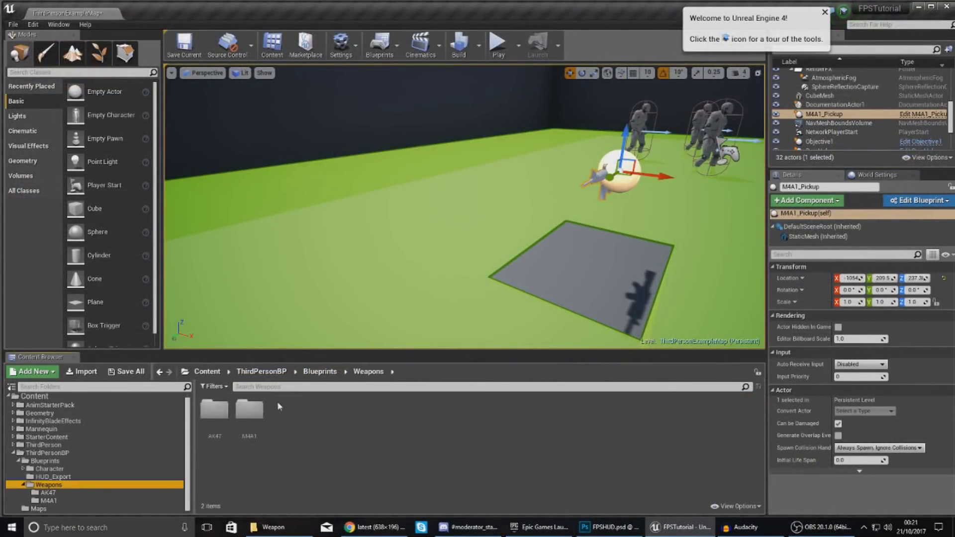
double_click(250, 410)
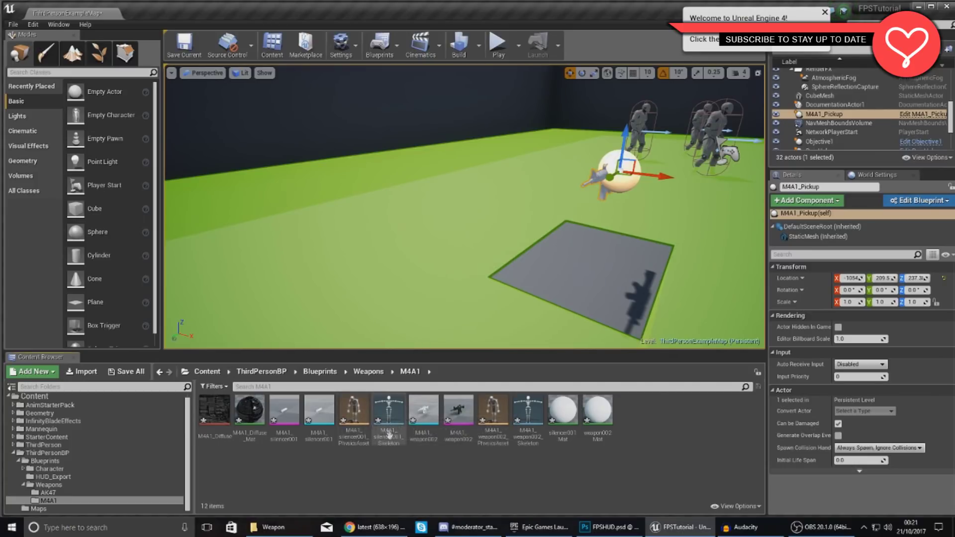
double_click(423, 410)
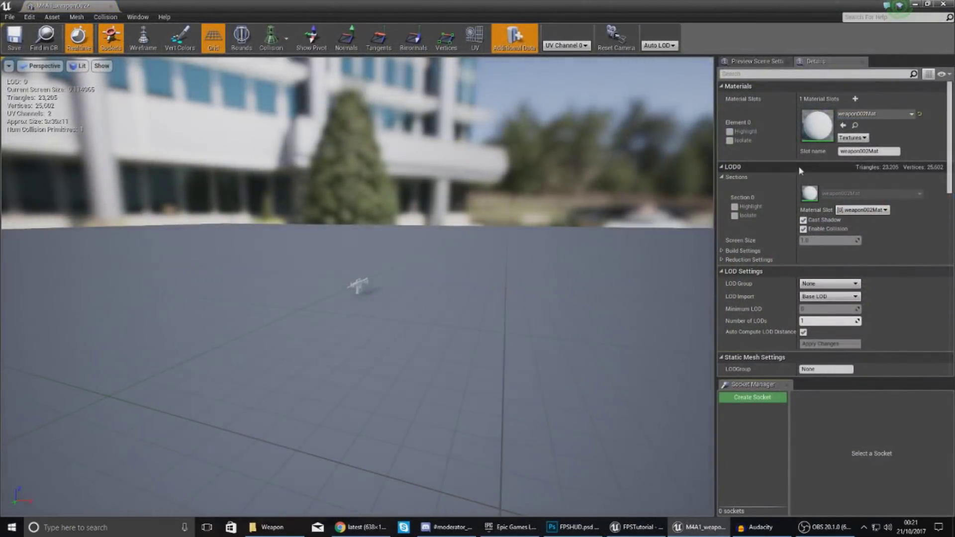
Assign M4A1_Diffuse_Mat to the Element 0 material slot of the M4A1_weapon002 mesh and close the mesh editor
left_click(874, 114)
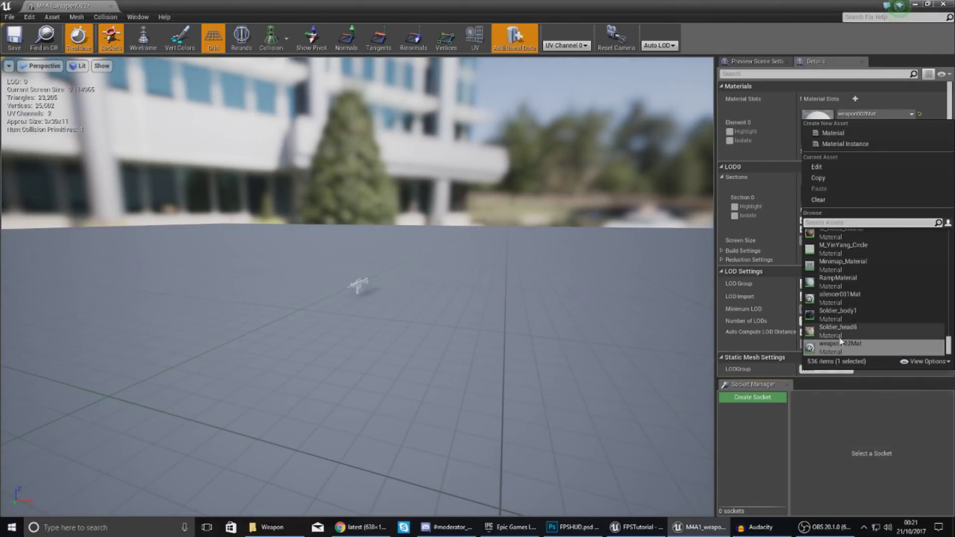
double_click(623, 6)
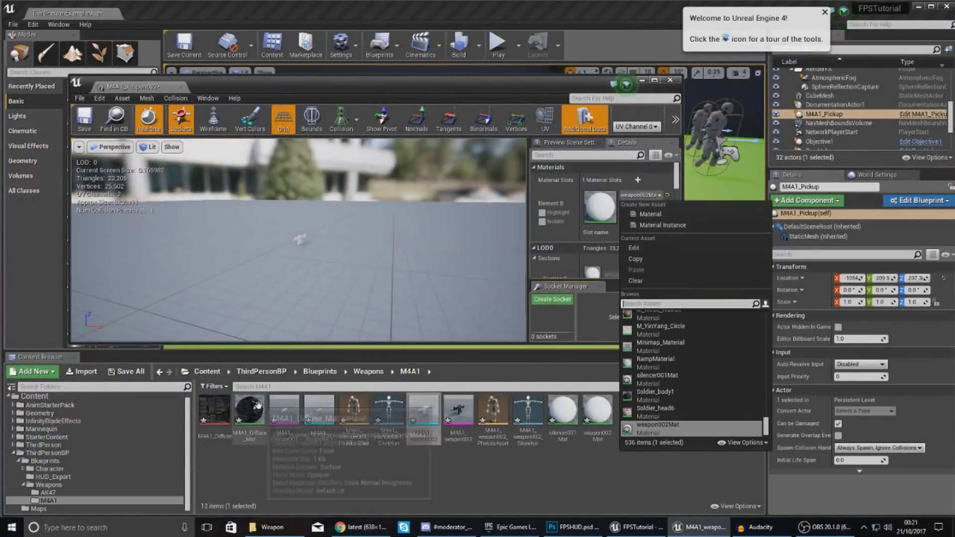
left_click(258, 404)
left_click(625, 206)
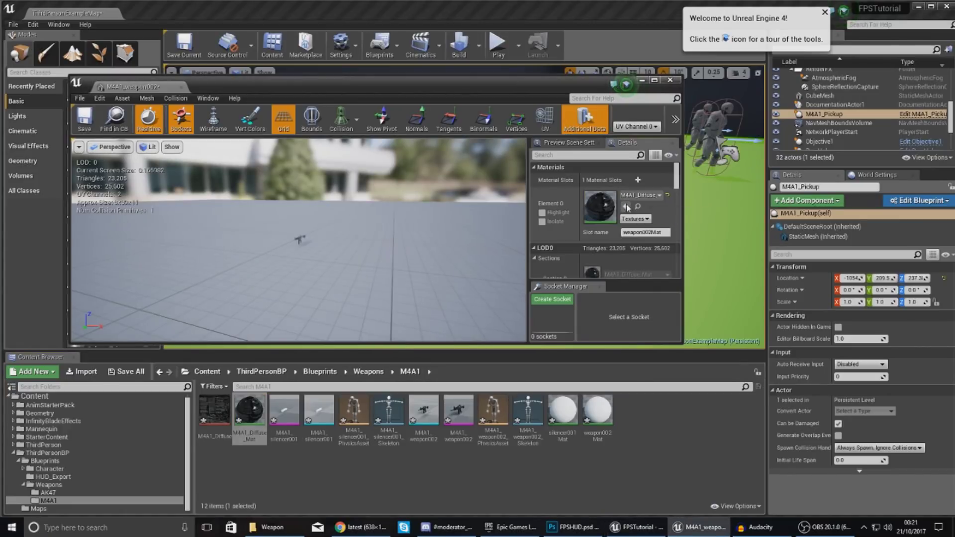
left_click(671, 81)
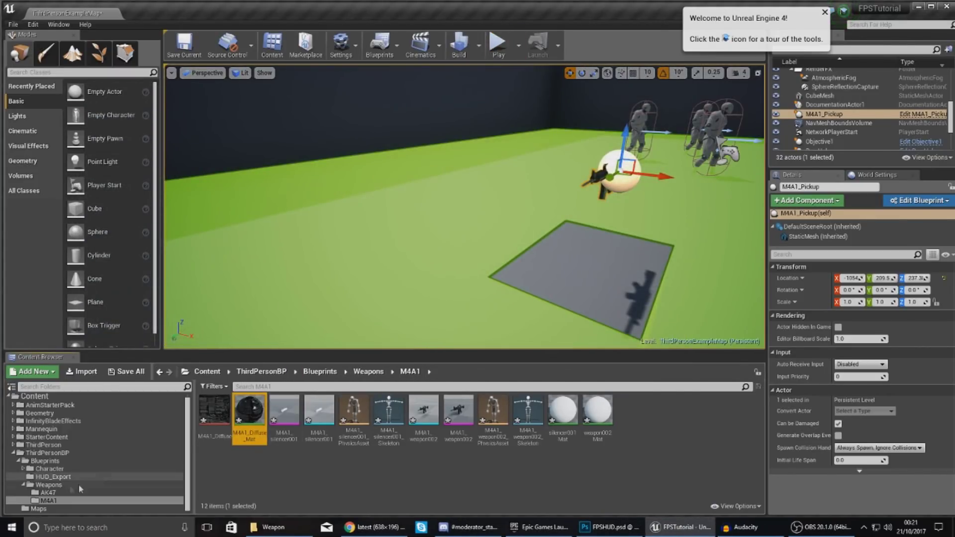
Reopen the M4A1_Pickup Blueprint from ThirdPersonBP/Blueprints and set its StaticMesh component's collision preset to OverlapAll
left_click(80, 453)
double_click(212, 430)
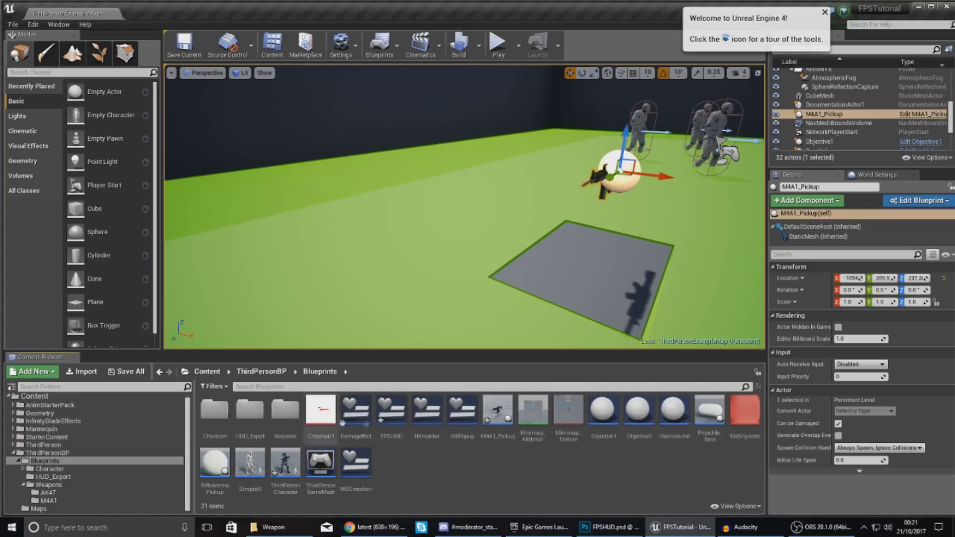
double_click(497, 413)
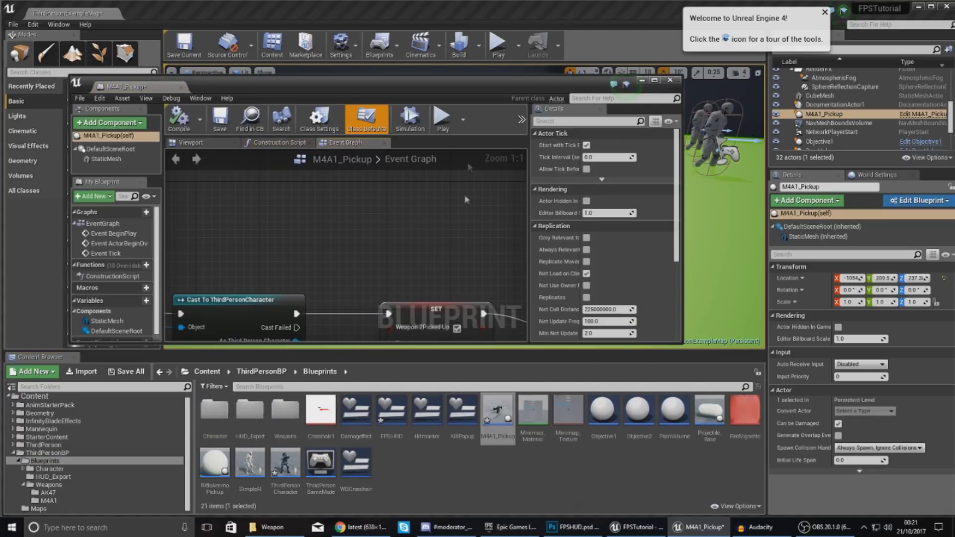
double_click(470, 94)
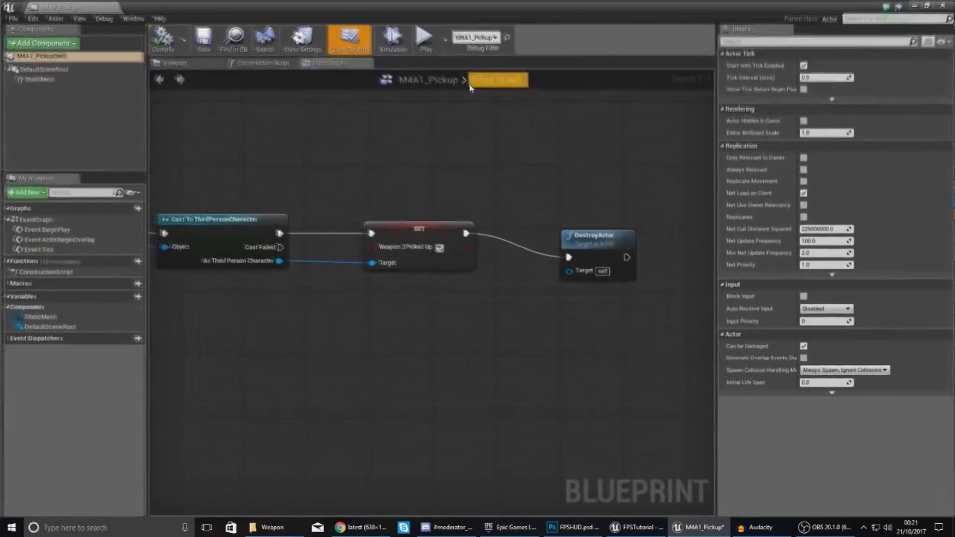
left_click(52, 80)
scroll(827, 322, "down", 2)
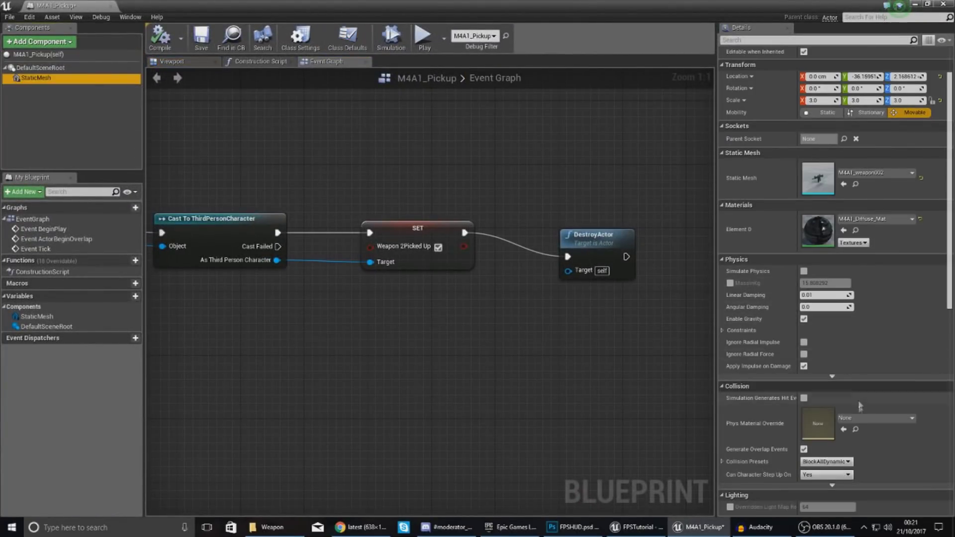
left_click(824, 462)
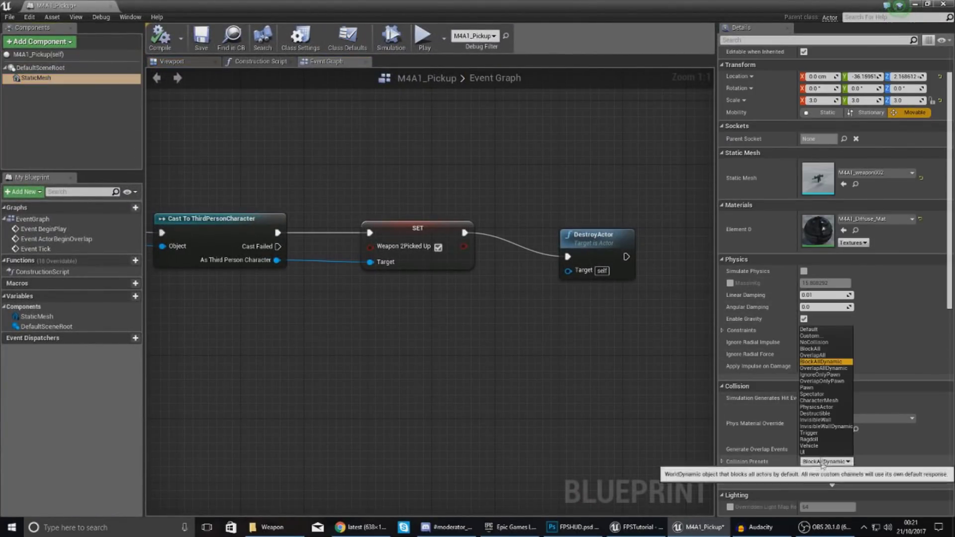
left_click(823, 355)
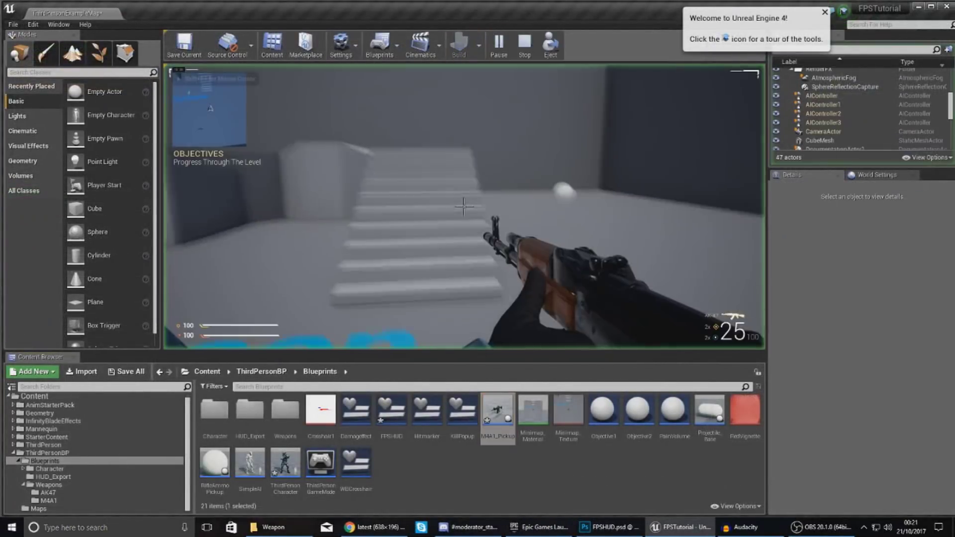
Playtest walking into the M4A1 pickup and switching to the secondary weapon, stop, and run the level once more before ending play
key("w")
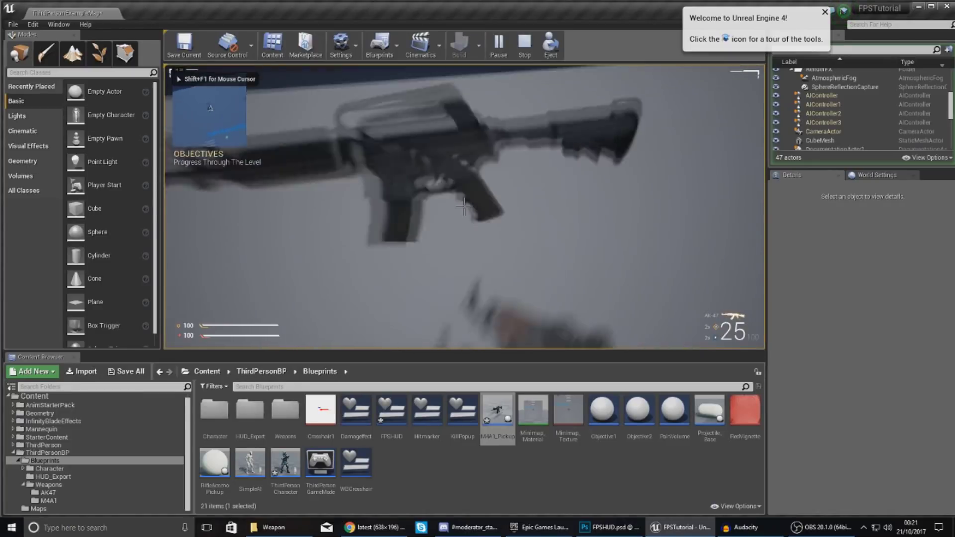
key("w")
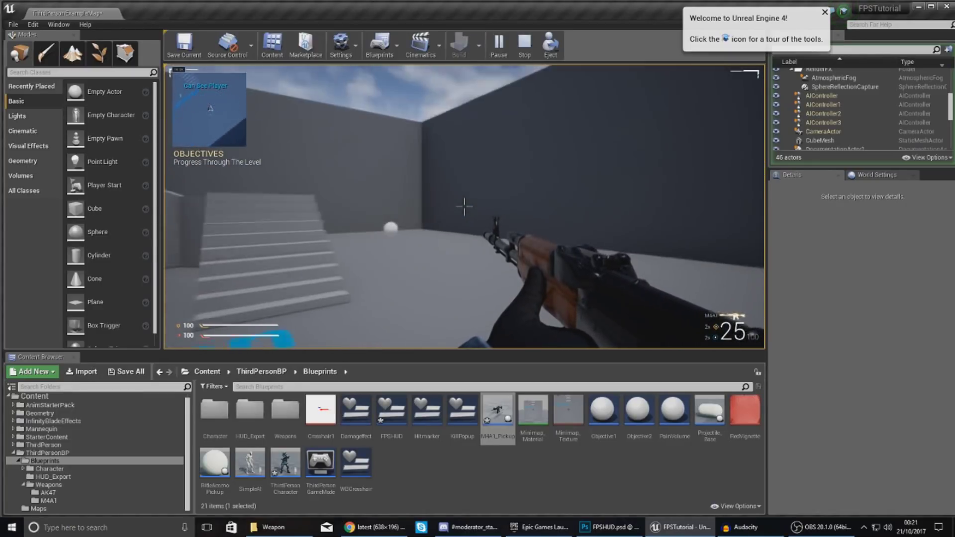
key("2")
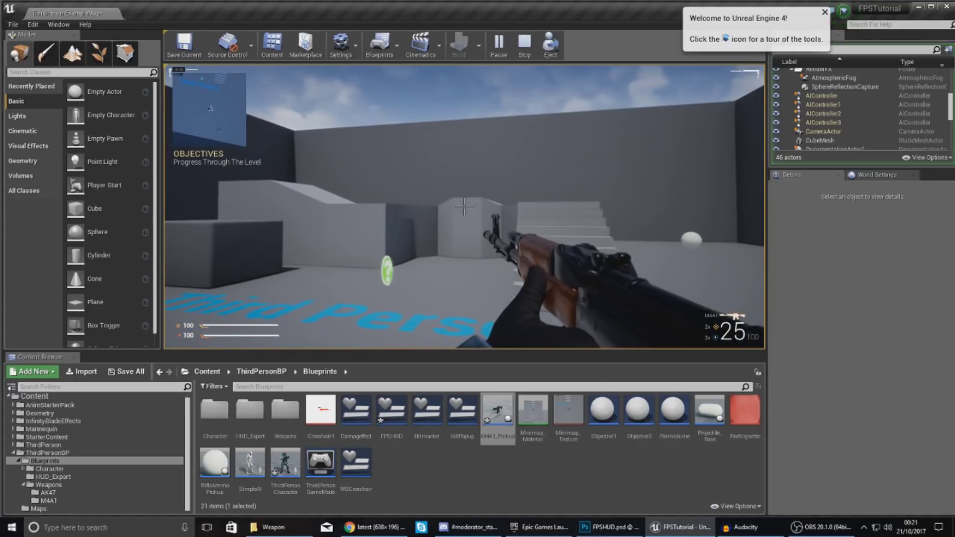
key("Escape")
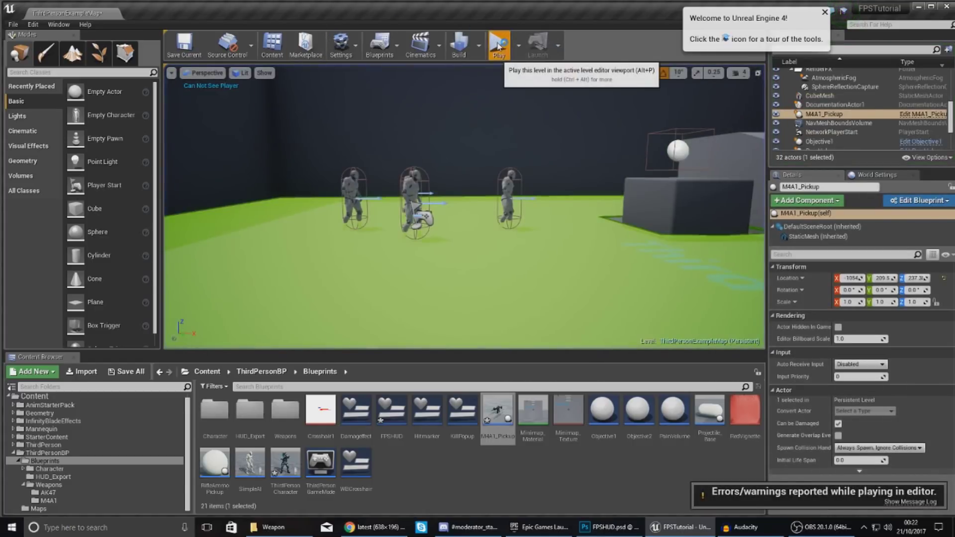
left_click(497, 45)
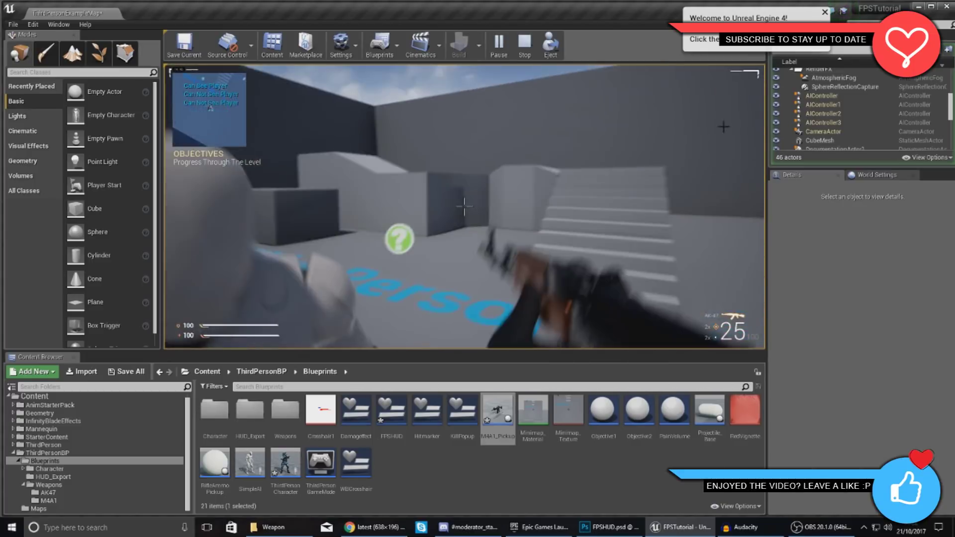
key("Escape")
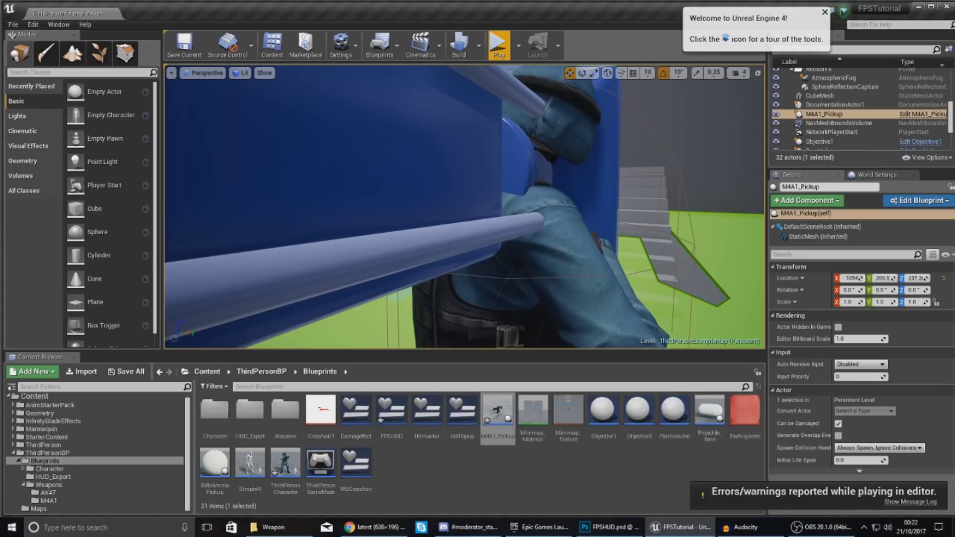